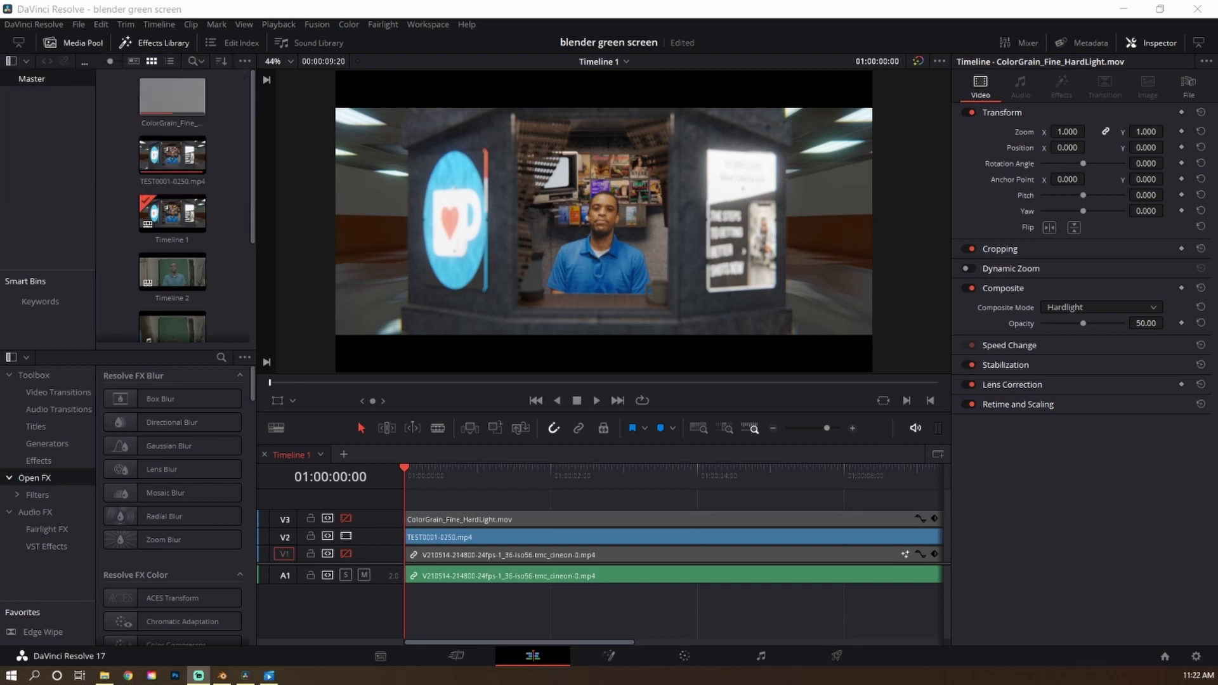
# Preview the box composite briefly, then rewind Timeline 2's green-screen clip to its start
pyautogui.click(595, 401)
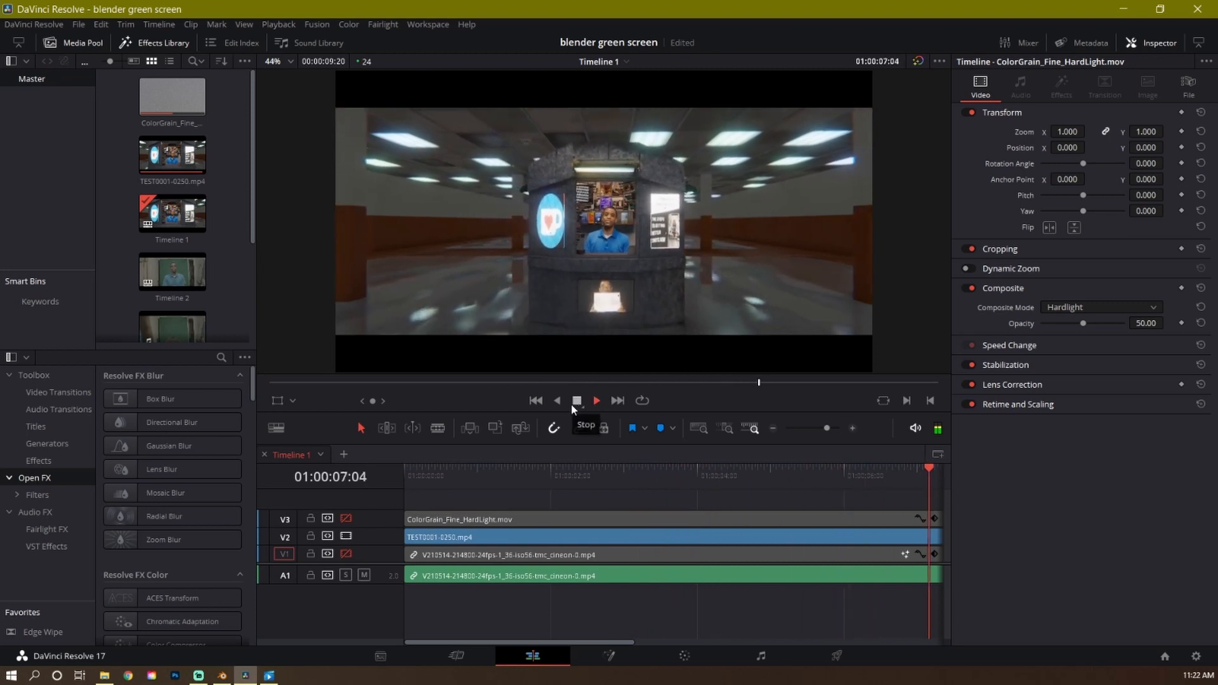
pyautogui.click(576, 400)
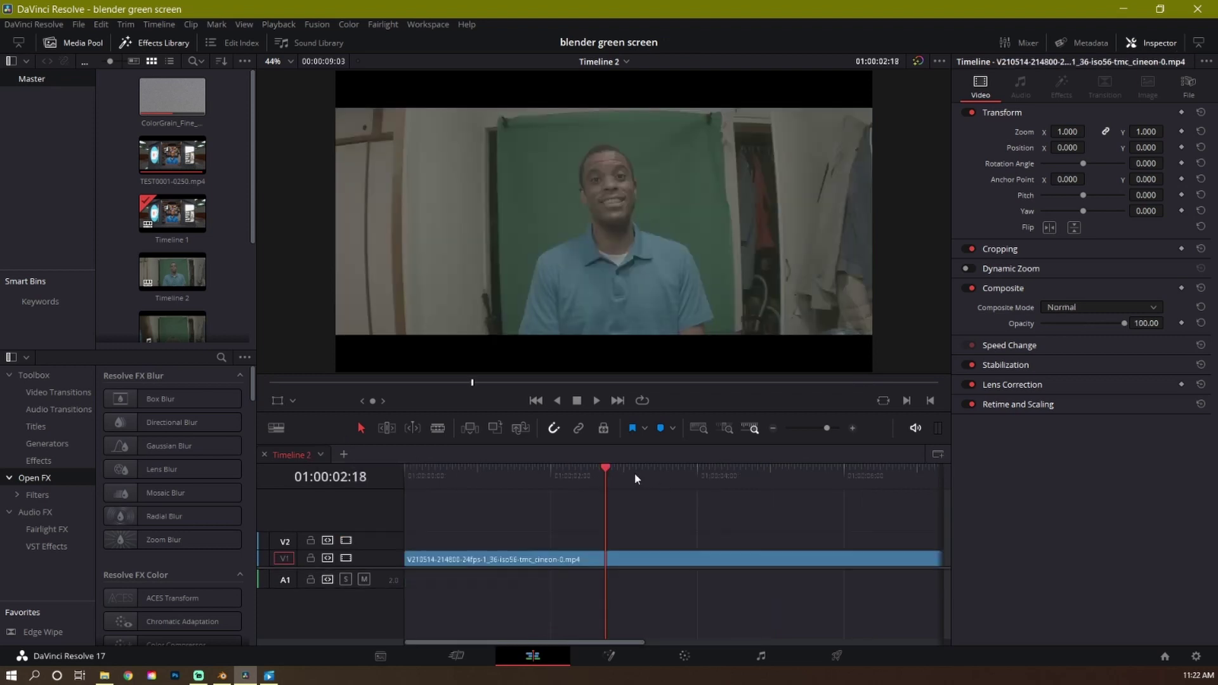
pyautogui.press('j')
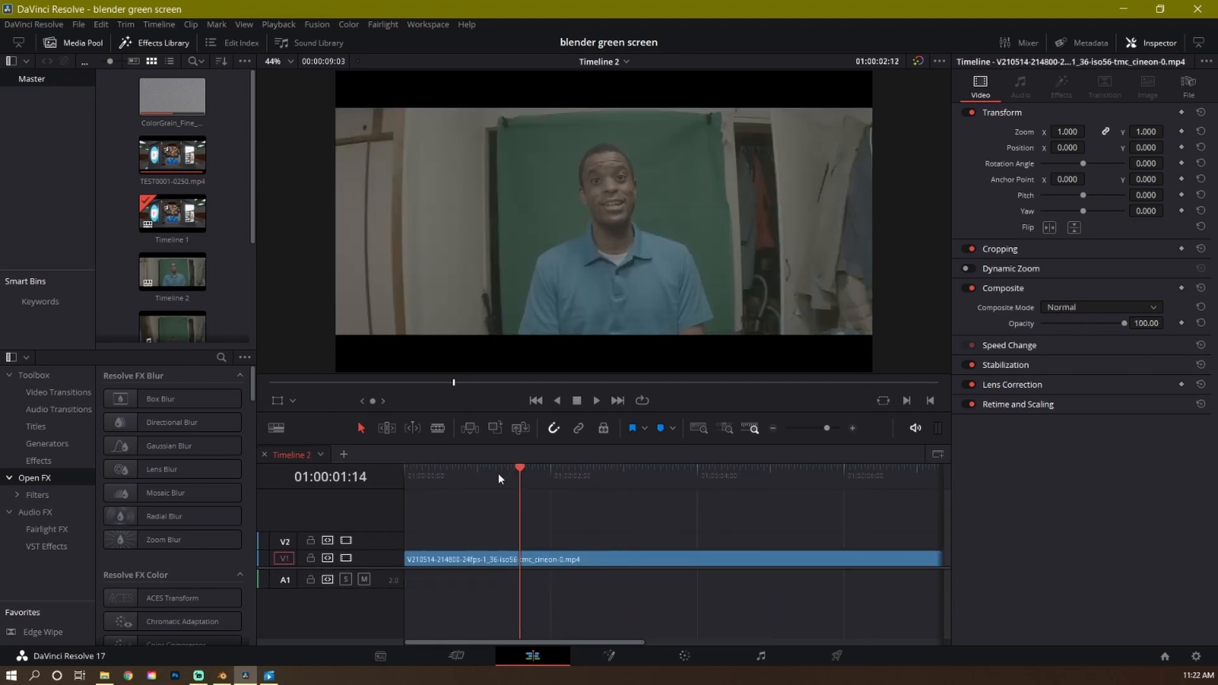
pyautogui.press('k')
# Play and stop the raw green-screen clip, then select the performer clip on V1
pyautogui.click(596, 401)
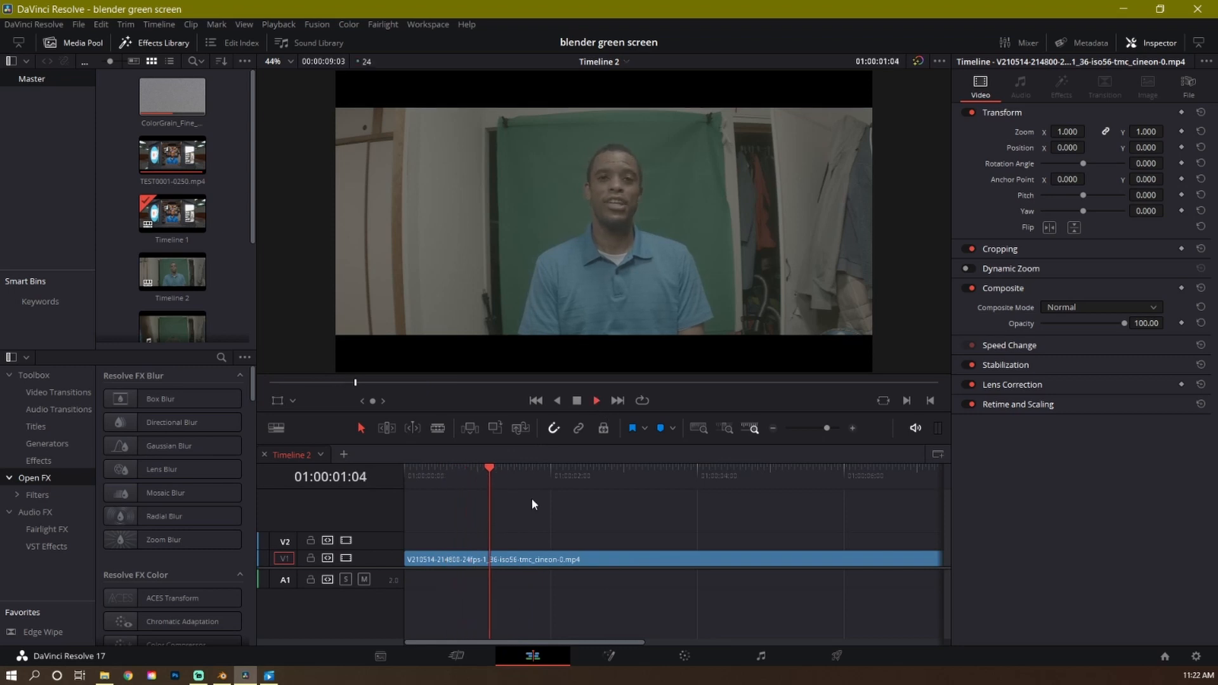
pyautogui.click(576, 401)
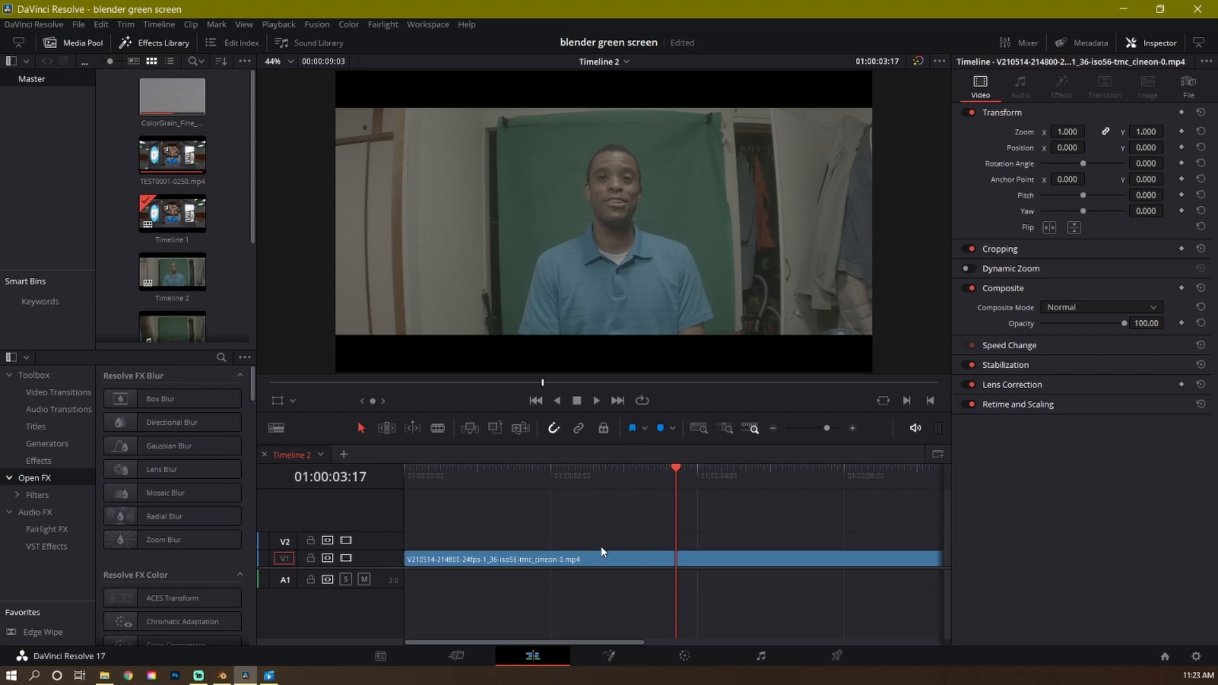
pyautogui.click(601, 565)
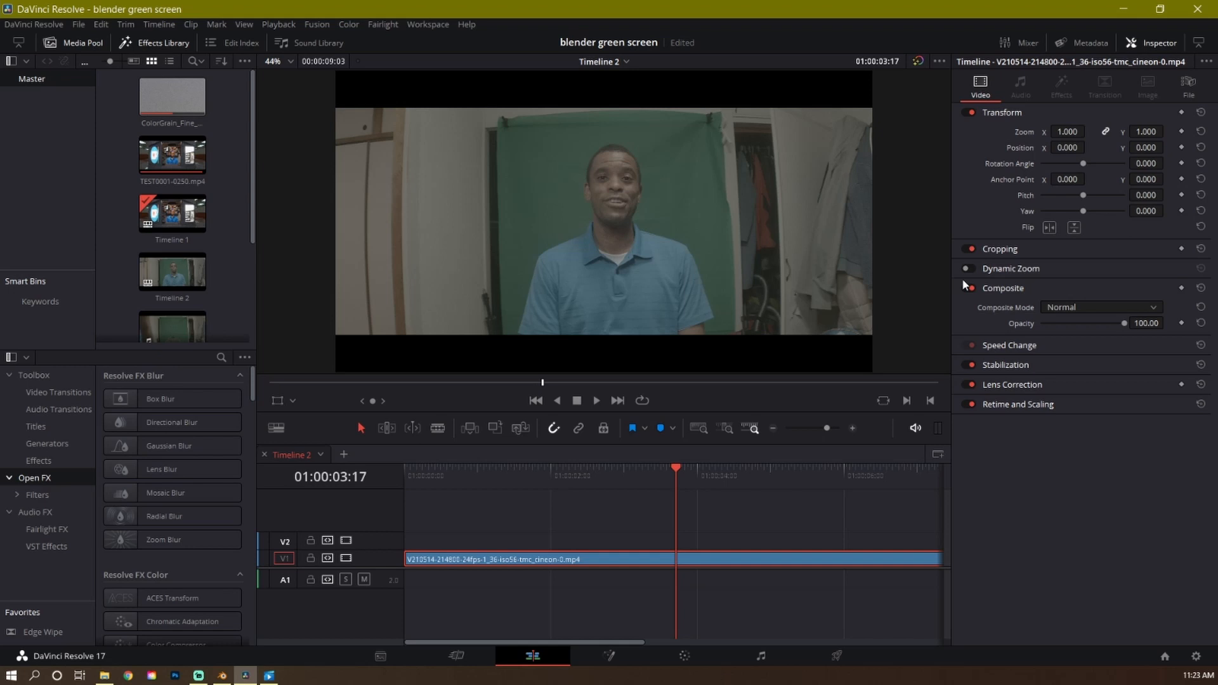
# Expand Cropping and scrub Crop Left and Crop Right to trim the room edges off the performer
pyautogui.click(1007, 248)
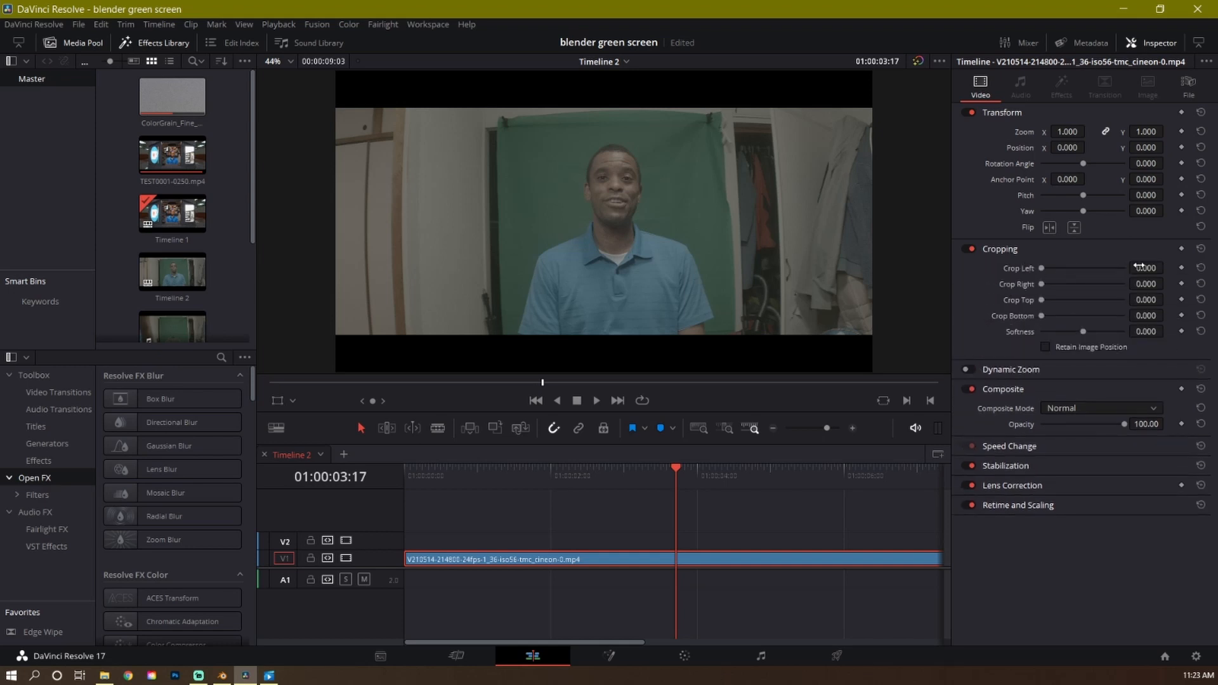
pyautogui.moveTo(1147, 268); pyautogui.dragTo(1173, 267)
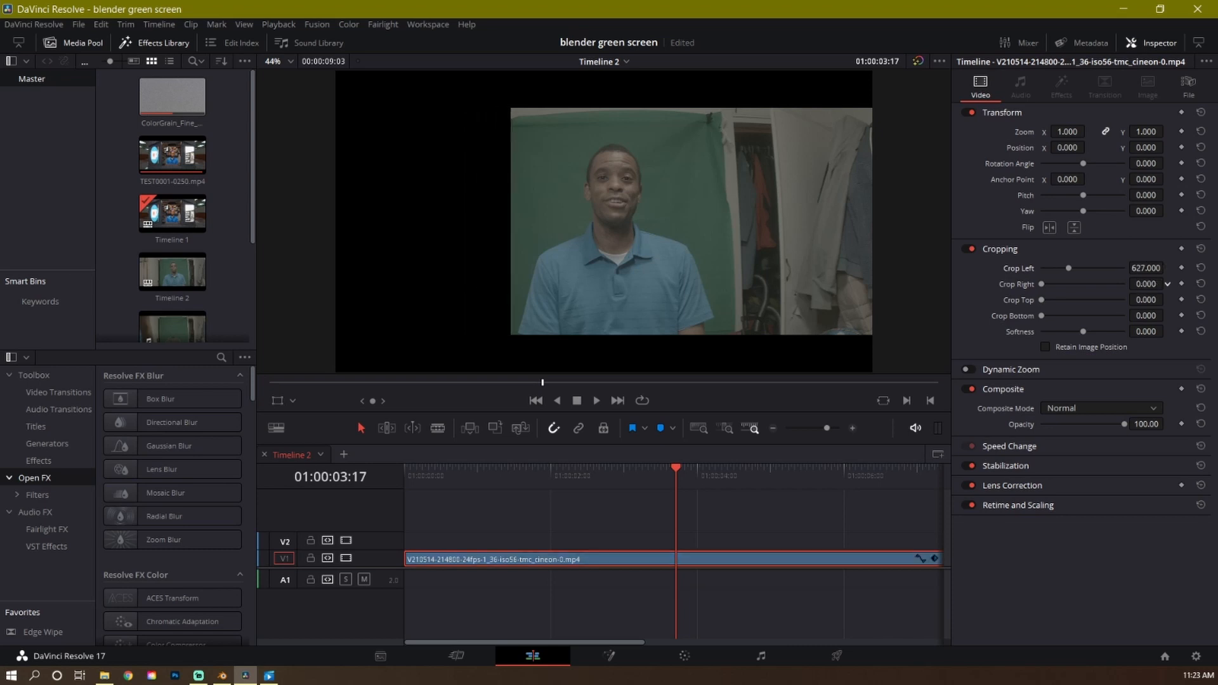
pyautogui.moveTo(1146, 284)
pyautogui.mouseDown()
pyautogui.moveTo(1173, 283)
pyautogui.moveTo(1167, 299)
pyautogui.mouseUp()
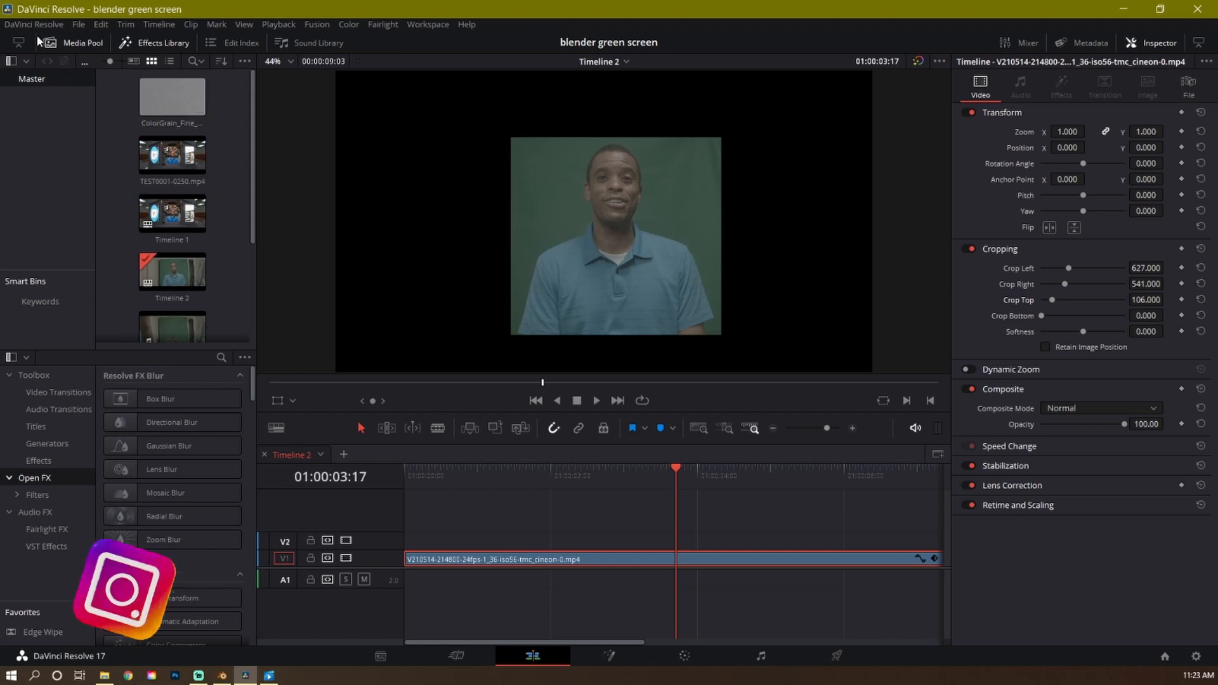
# Widen the Effects Library and drag the 3D Keyer effect onto the V1 performer clip
pyautogui.click(55, 42)
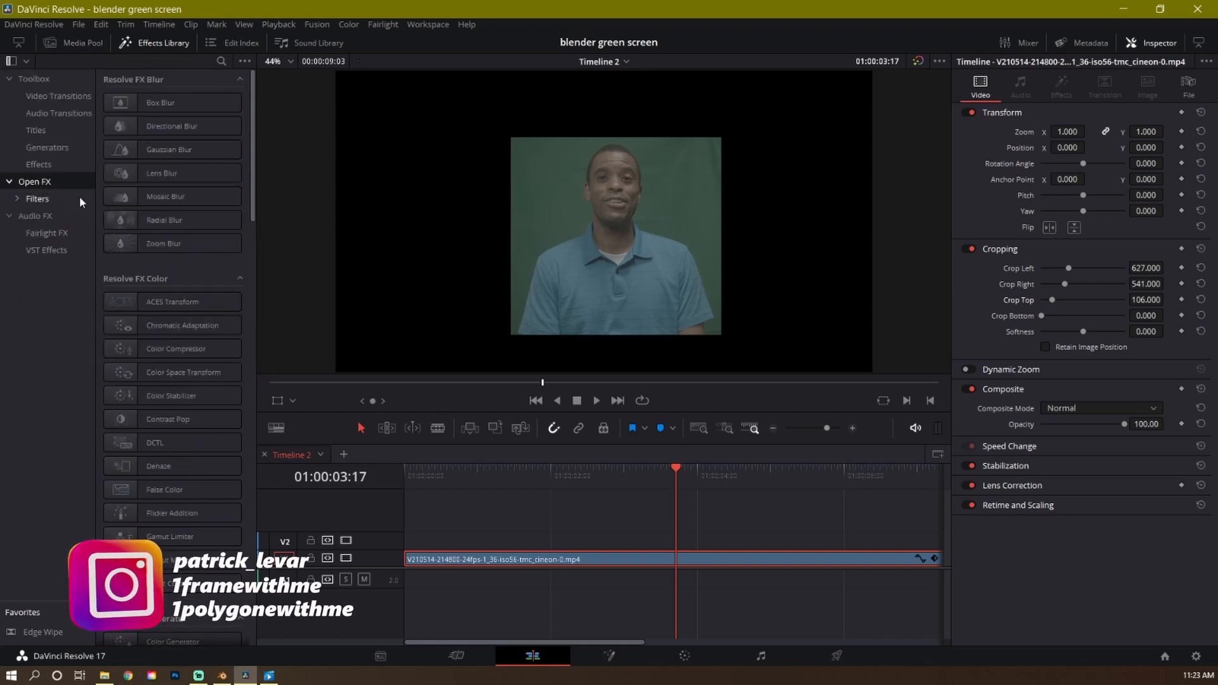
pyautogui.scroll(-5, 181, 363)
pyautogui.scroll(-3, 181, 381)
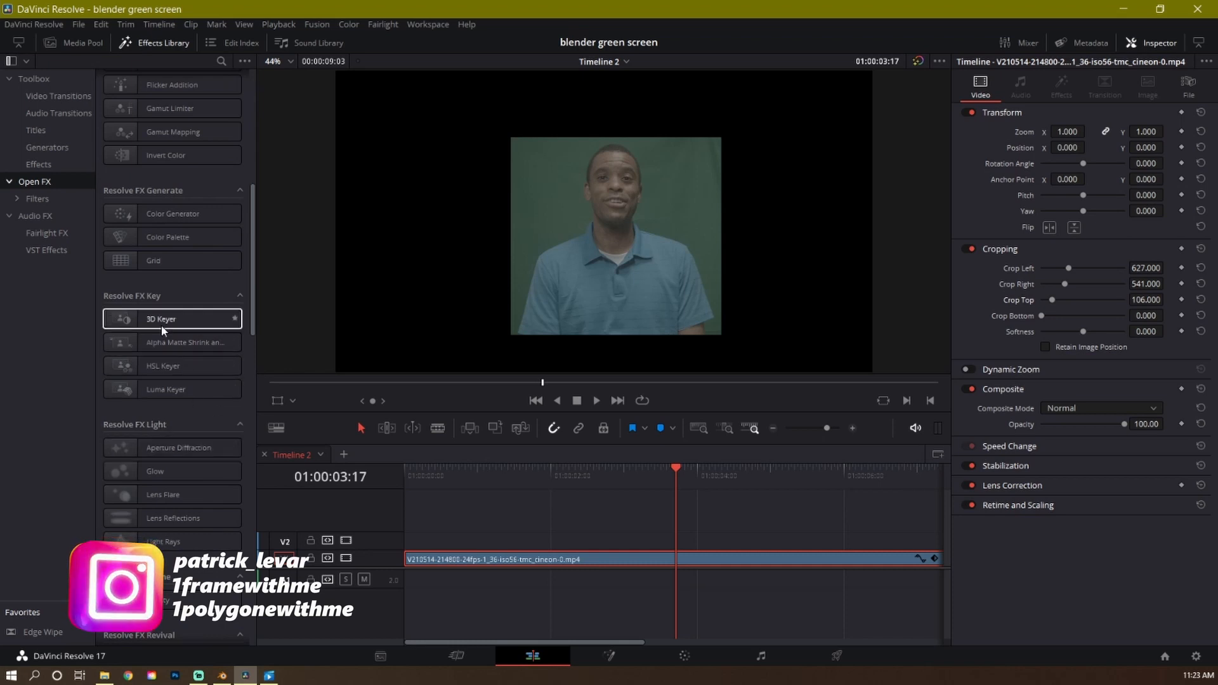
pyautogui.hotkey('ctrl', 'z')
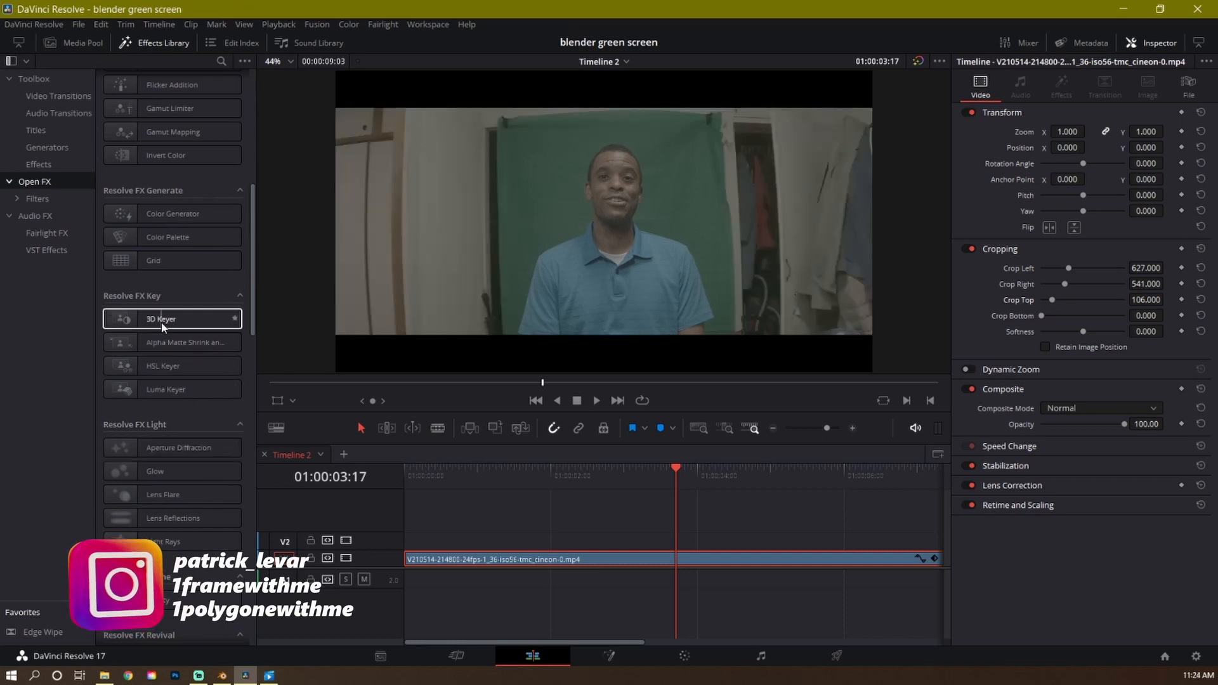
pyautogui.moveTo(162, 321); pyautogui.dragTo(523, 558)
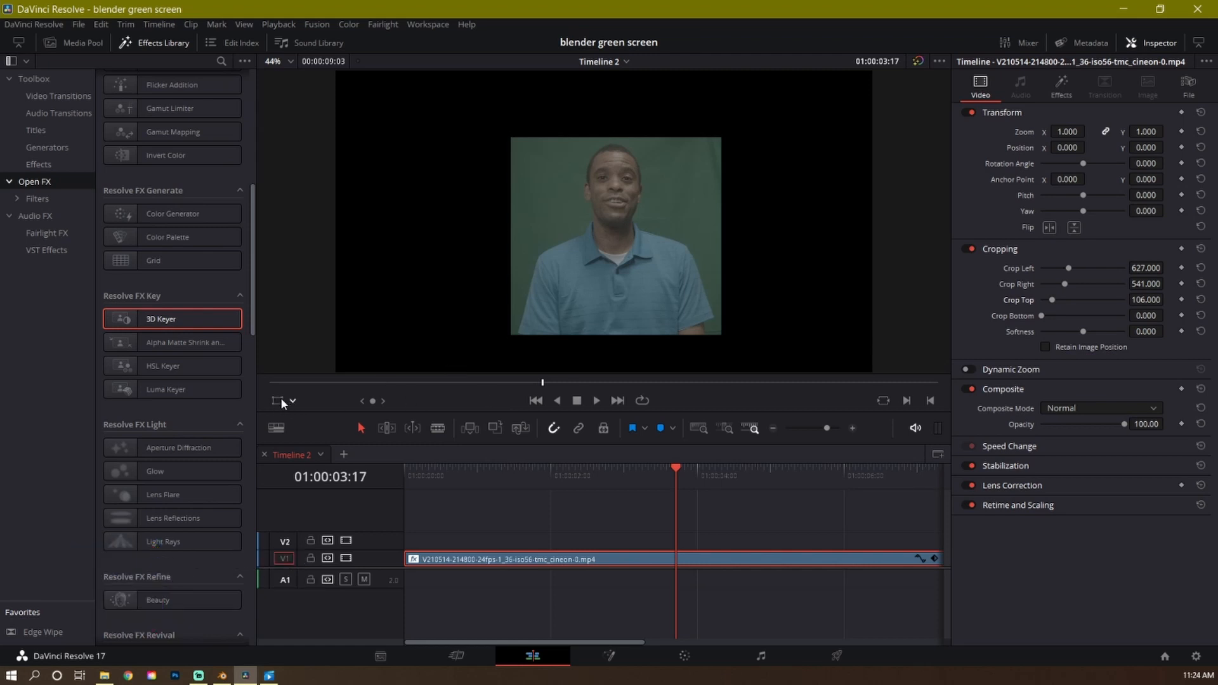
# Switch the viewer overlay mode to Open FX Overlay to show the keyer's on-screen controls
pyautogui.click(278, 400)
pyautogui.click(293, 401)
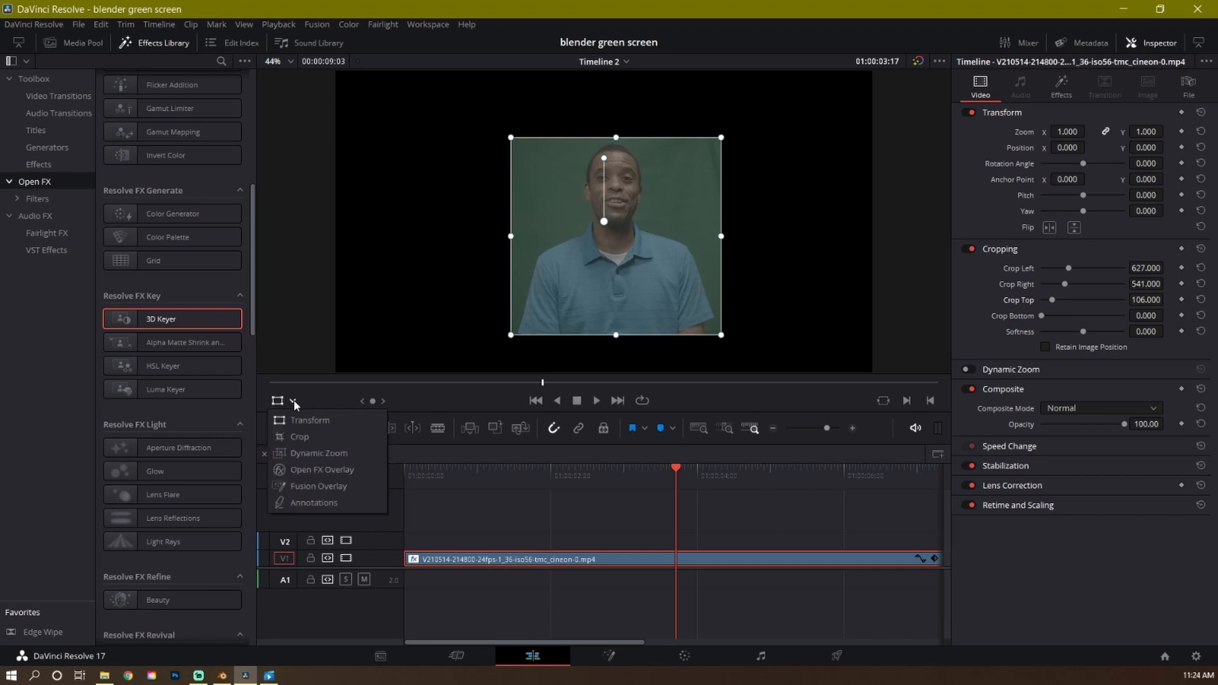
pyautogui.click(343, 470)
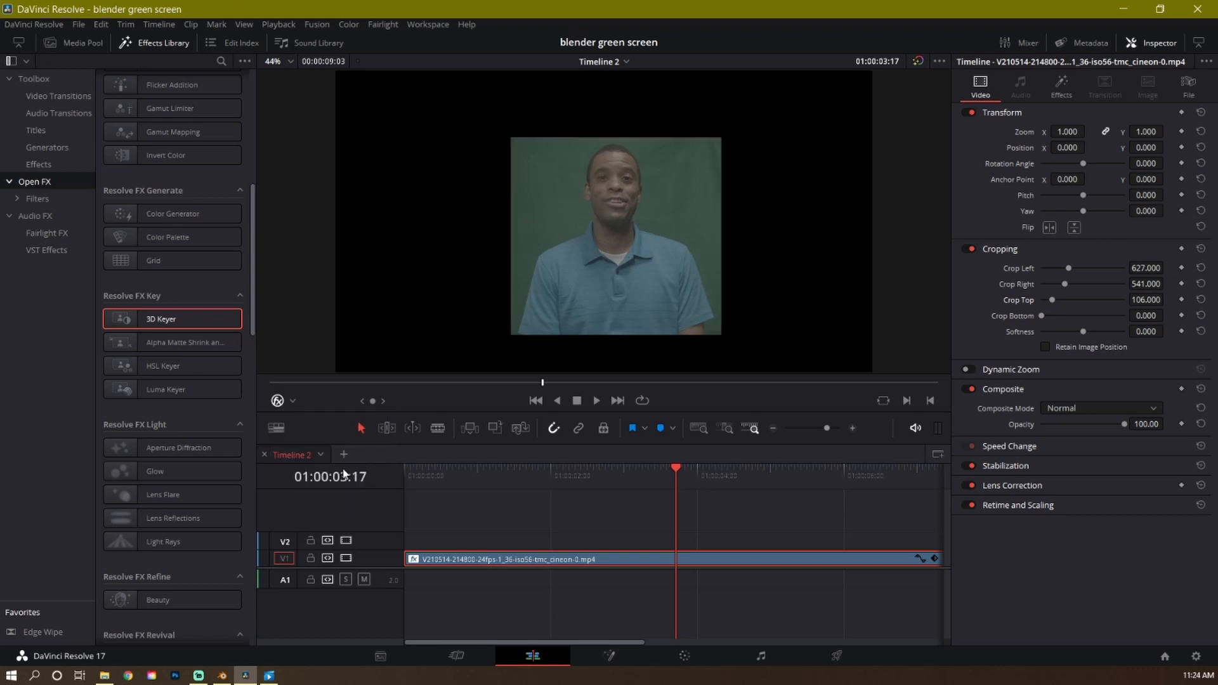
# In the Effects tab, draw pick strokes across the green screen to key the background out
pyautogui.click(1065, 88)
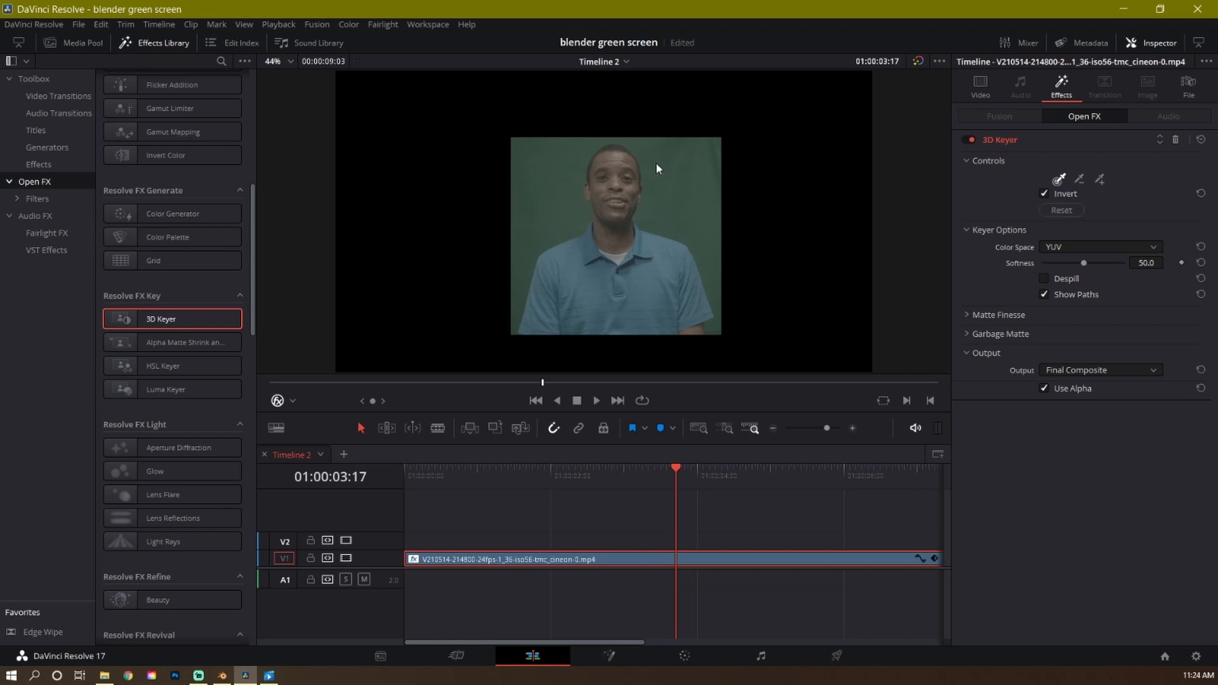
pyautogui.moveTo(688, 226); pyautogui.dragTo(695, 240)
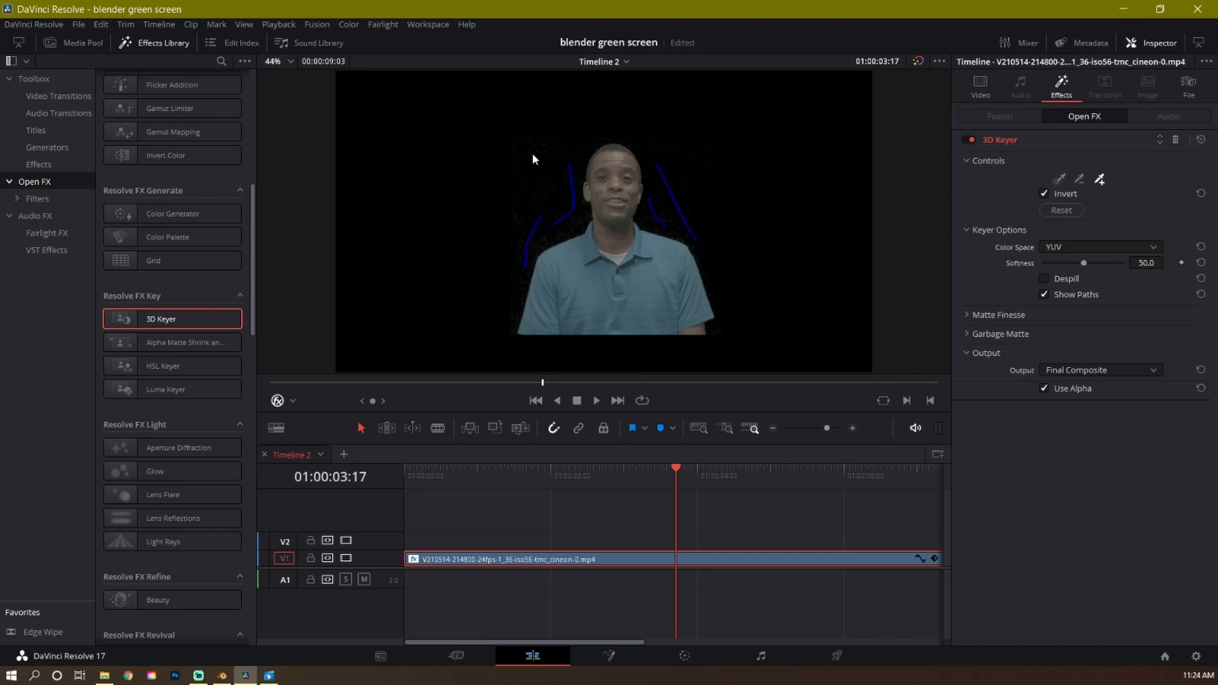
pyautogui.click(557, 231)
# Expand Matte Finesse, reach the Denoise value and the keyer output view list
pyautogui.click(986, 317)
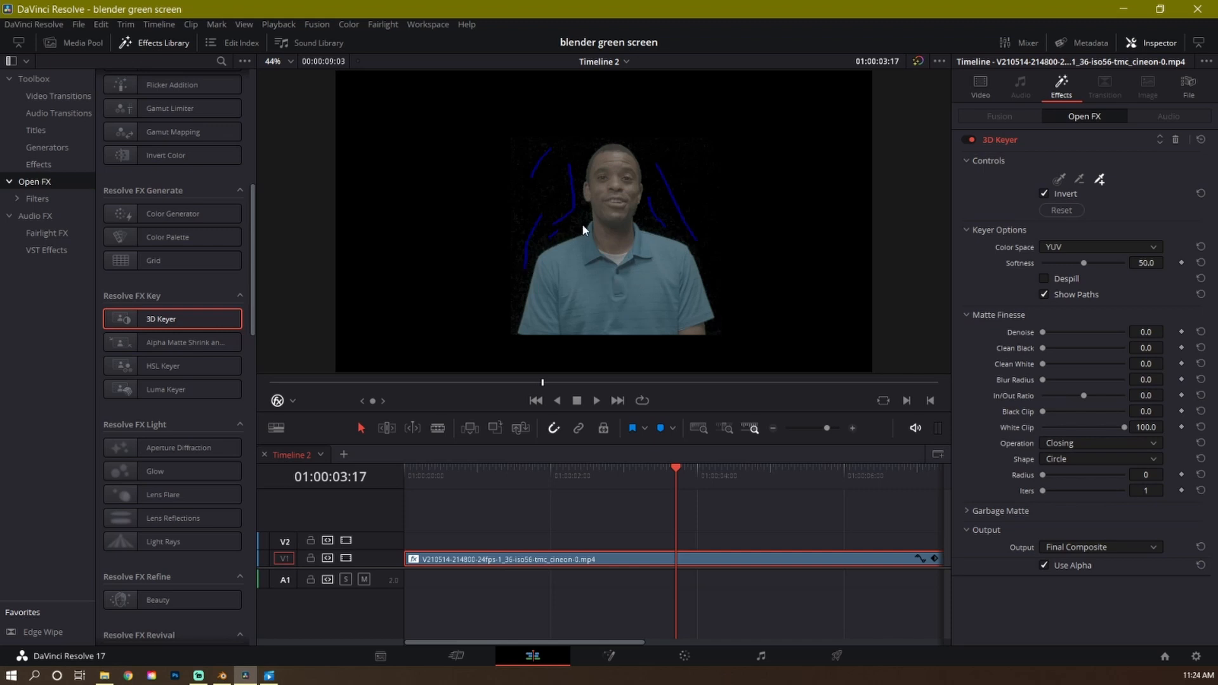
pyautogui.scroll(2, 578, 229)
pyautogui.scroll(2, 577, 222)
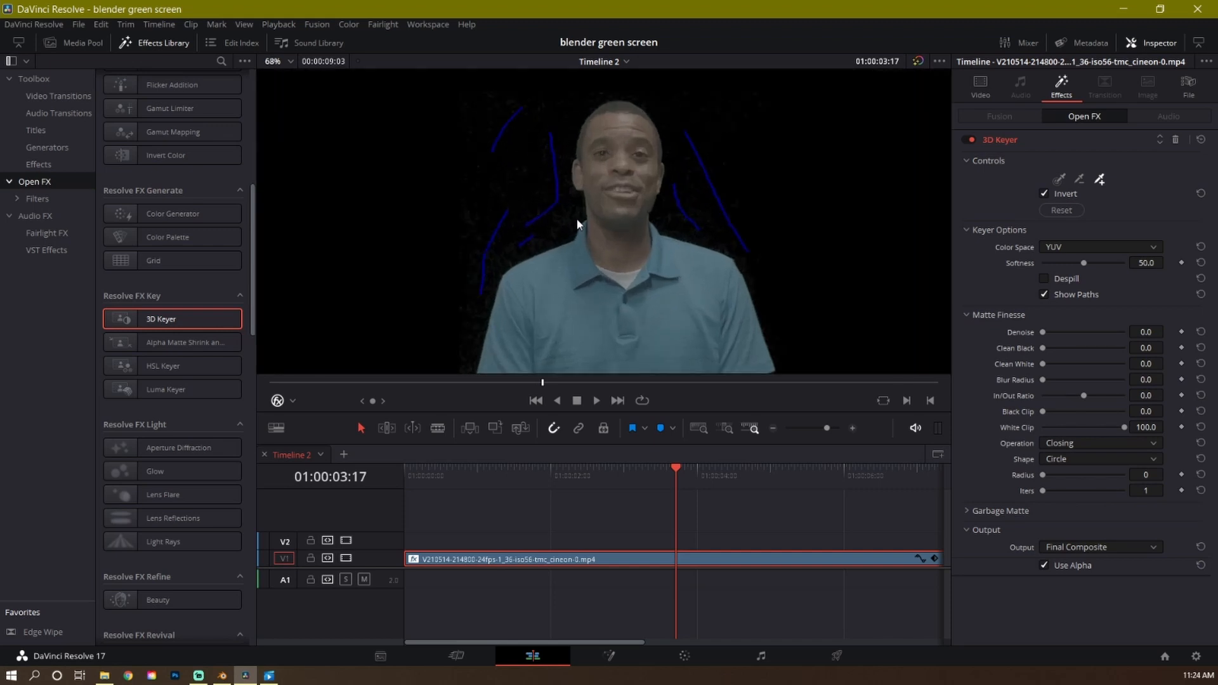
pyautogui.scroll(2, 568, 220)
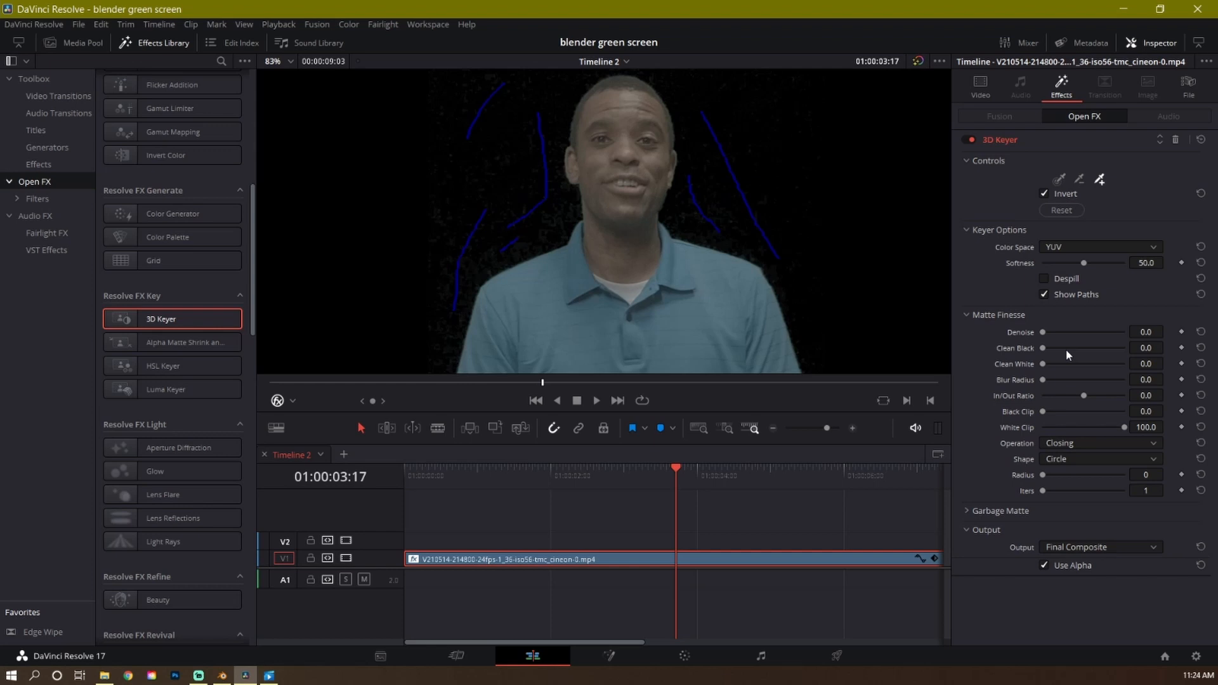
pyautogui.click(1145, 332)
pyautogui.click(1115, 546)
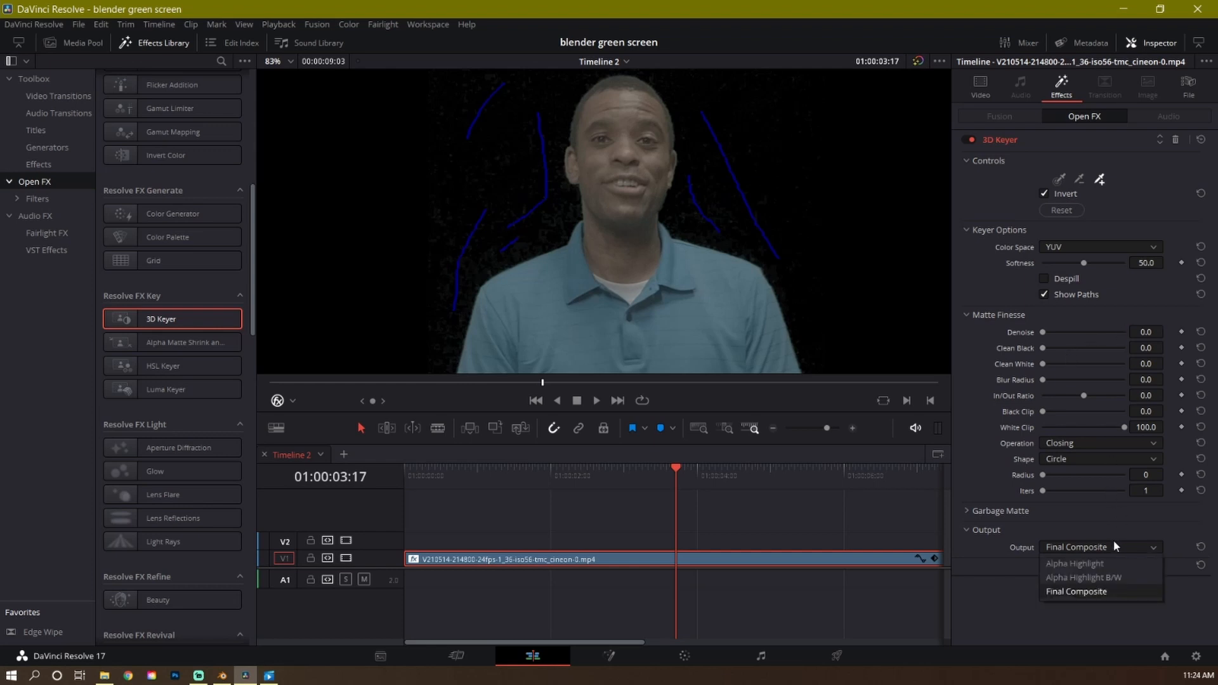
# View the Alpha Highlight B/W matte, set Clean Black 16.2 and Clean White 6.0, and save
pyautogui.click(1084, 578)
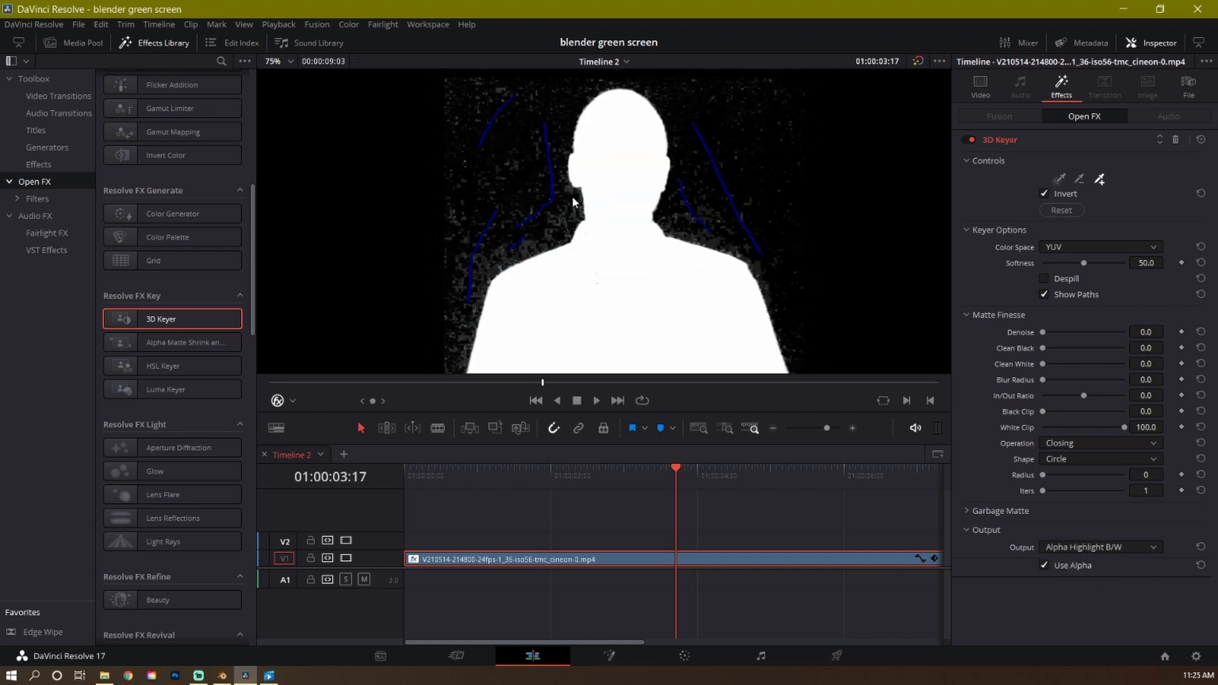
pyautogui.scroll(-1, 574, 201)
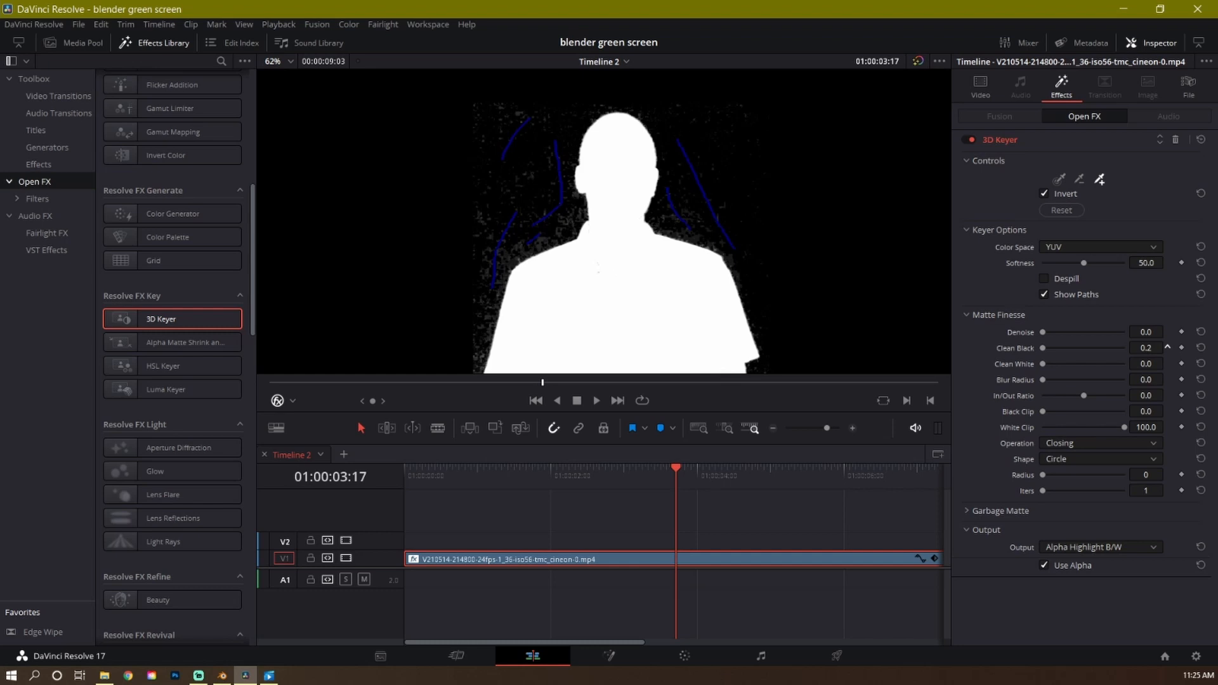
pyautogui.moveTo(1147, 348); pyautogui.dragTo(1167, 348)
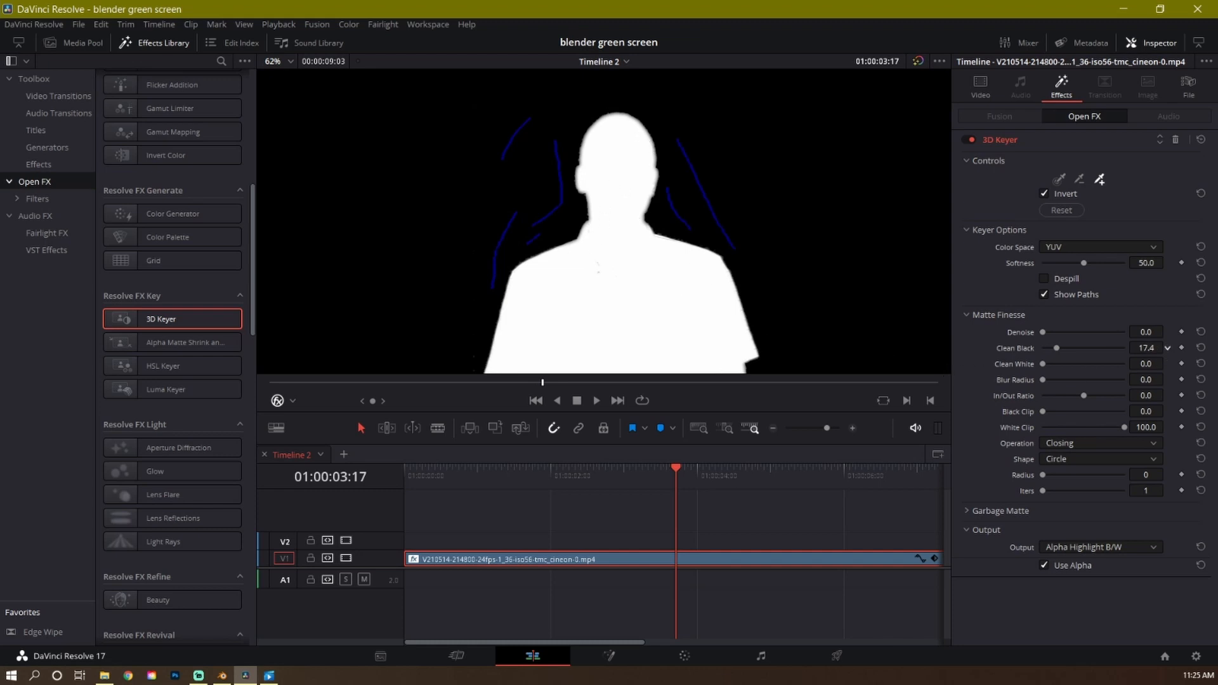
pyautogui.moveTo(1167, 347); pyautogui.dragTo(1168, 348)
pyautogui.moveTo(1168, 365); pyautogui.dragTo(1168, 361)
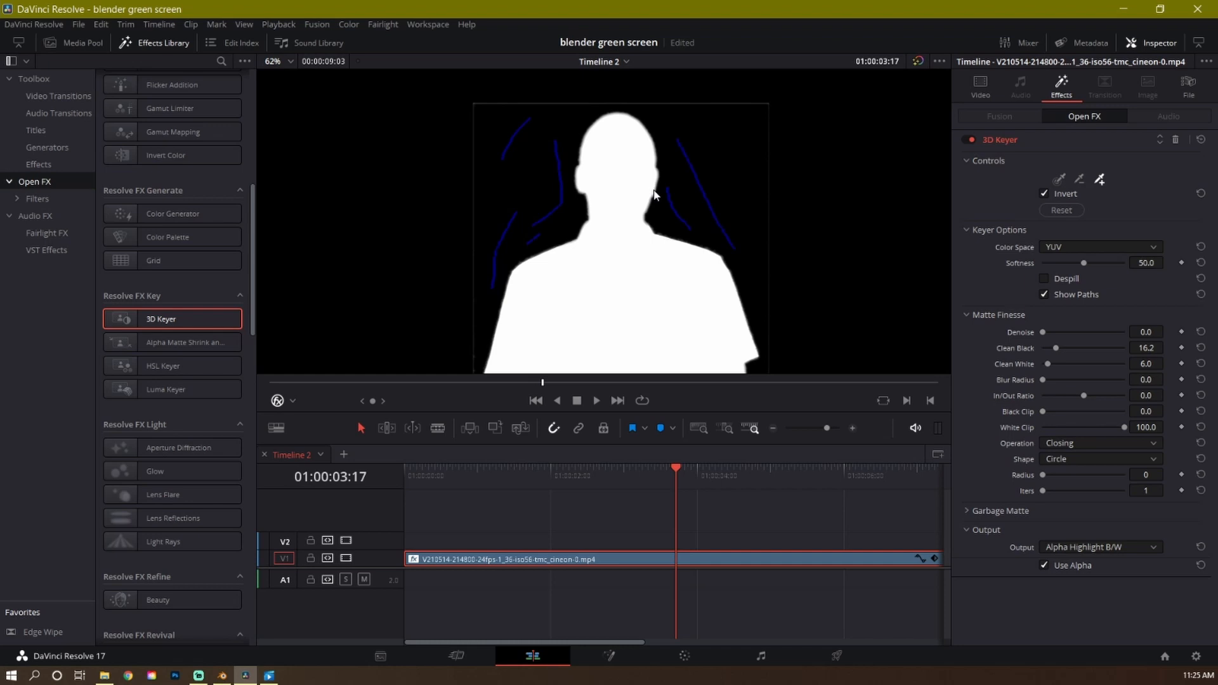
pyautogui.hotkey('ctrl', 's')
pyautogui.click(1110, 548)
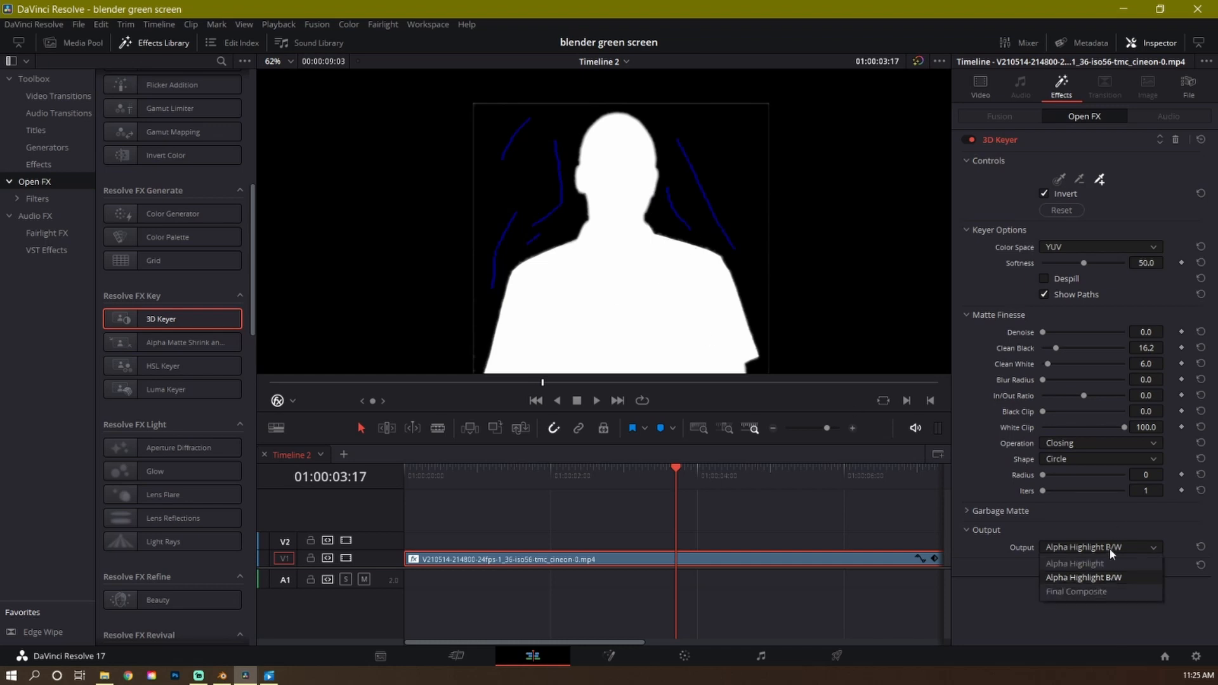
# Return to the keyed composite output, enable despill and uncheck Show Paths, saving the project
pyautogui.click(1076, 592)
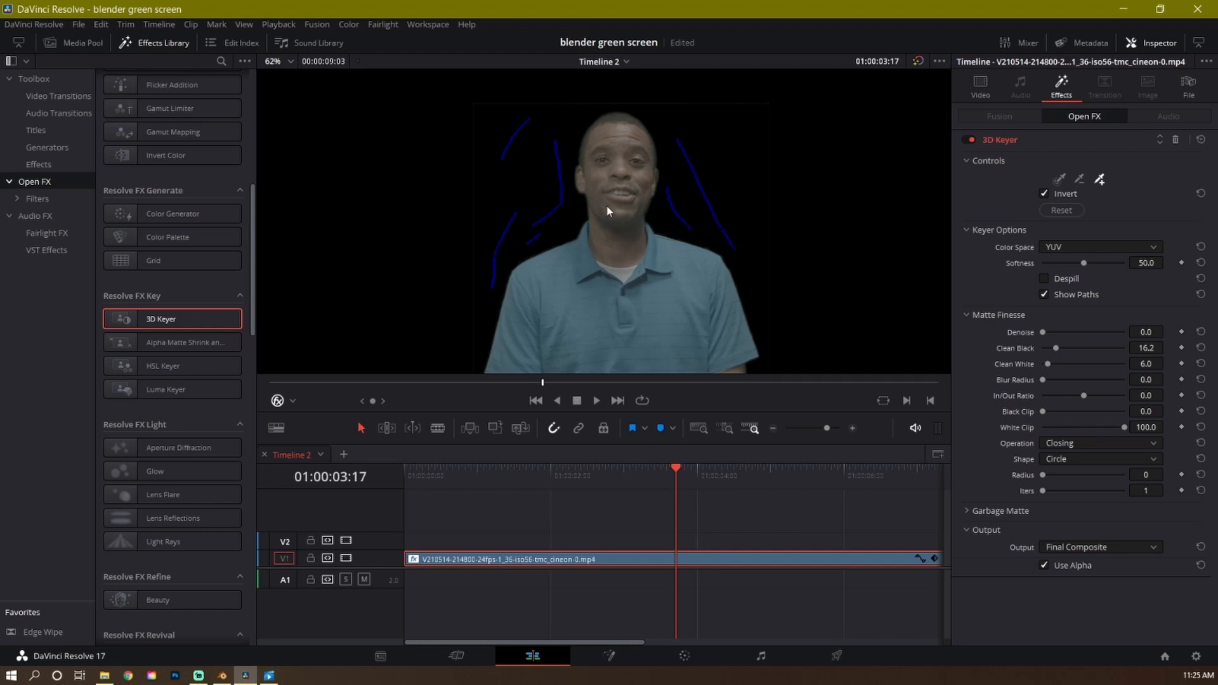
pyautogui.hotkey('ctrl', 's')
pyautogui.click(1045, 277)
pyautogui.click(1044, 295)
# Move the keyed clip to V2 and place TEST0001-0250.mp4 beneath it on V1, starting slightly earlier
pyautogui.moveTo(571, 561); pyautogui.dragTo(569, 543)
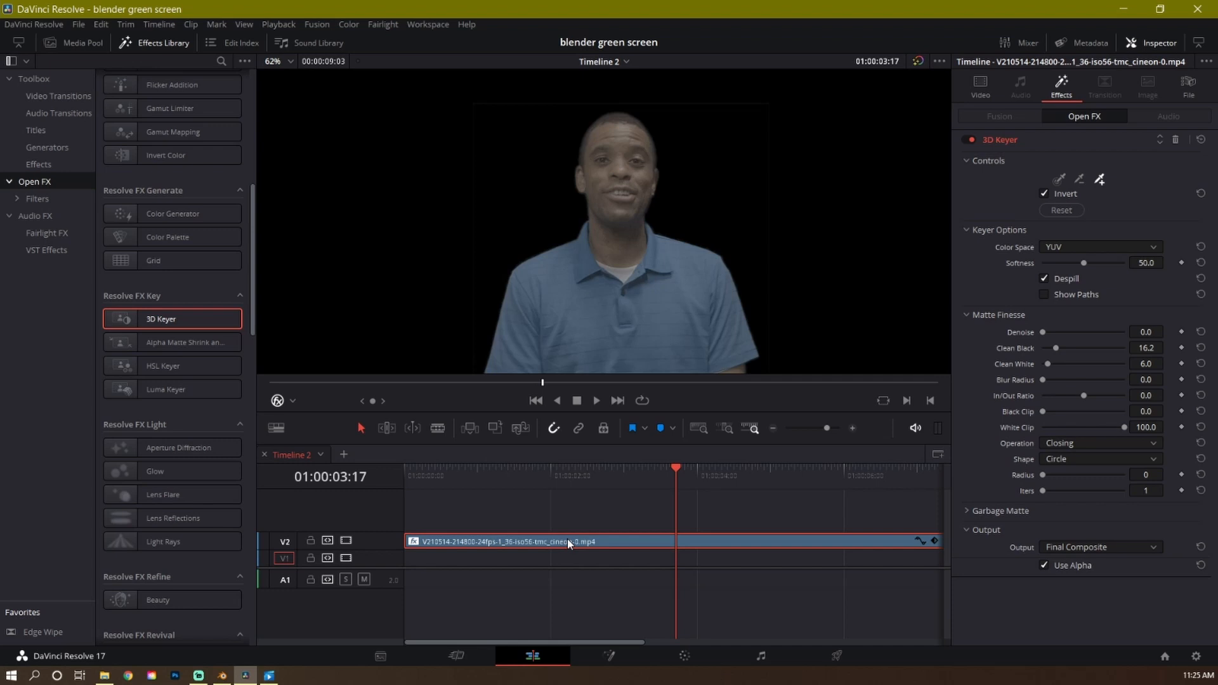
pyautogui.click(69, 49)
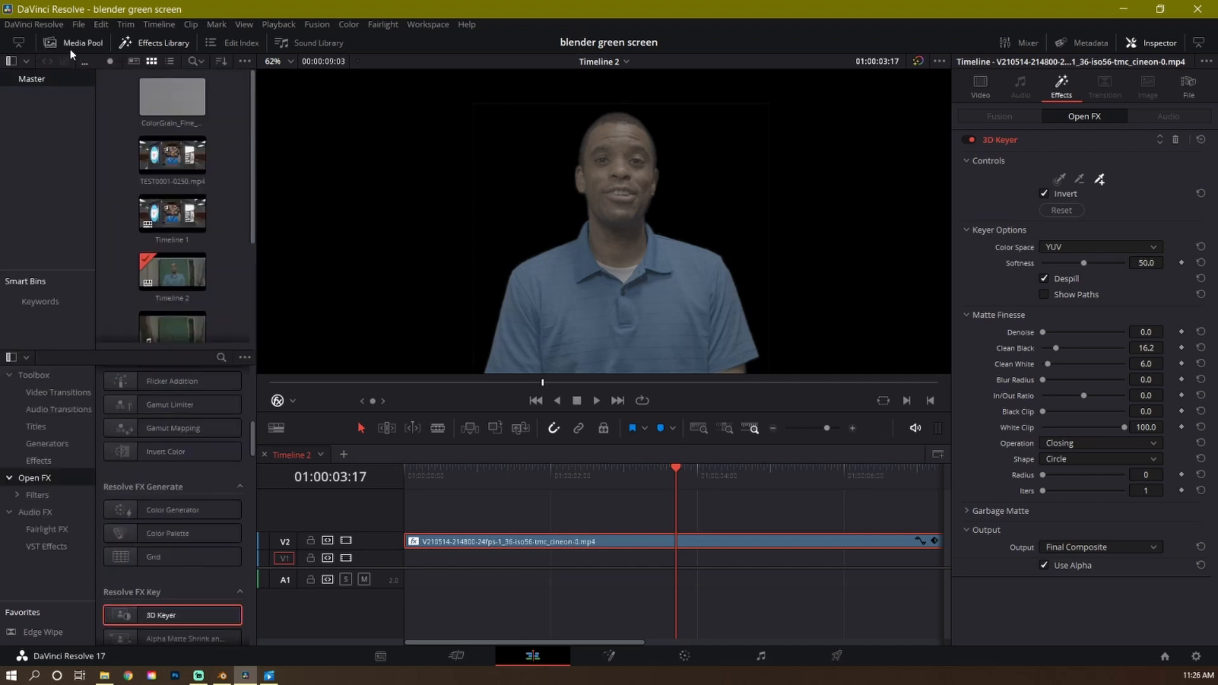
pyautogui.click(172, 155)
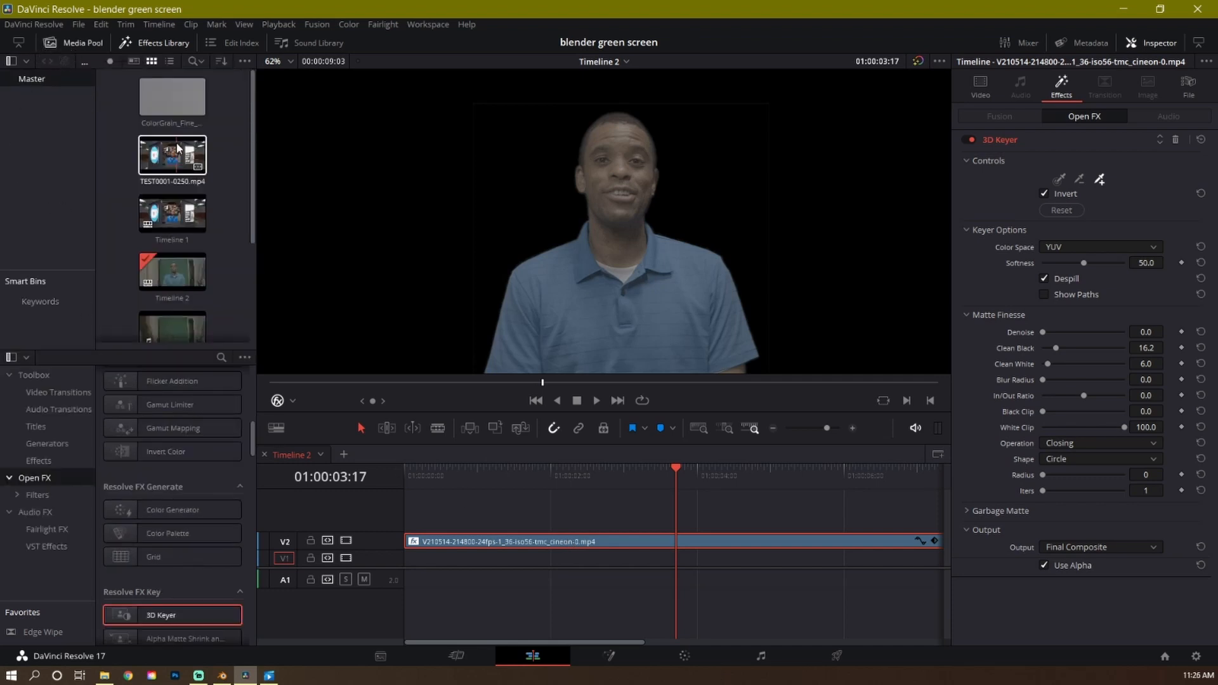
pyautogui.moveTo(172, 154); pyautogui.dragTo(512, 563)
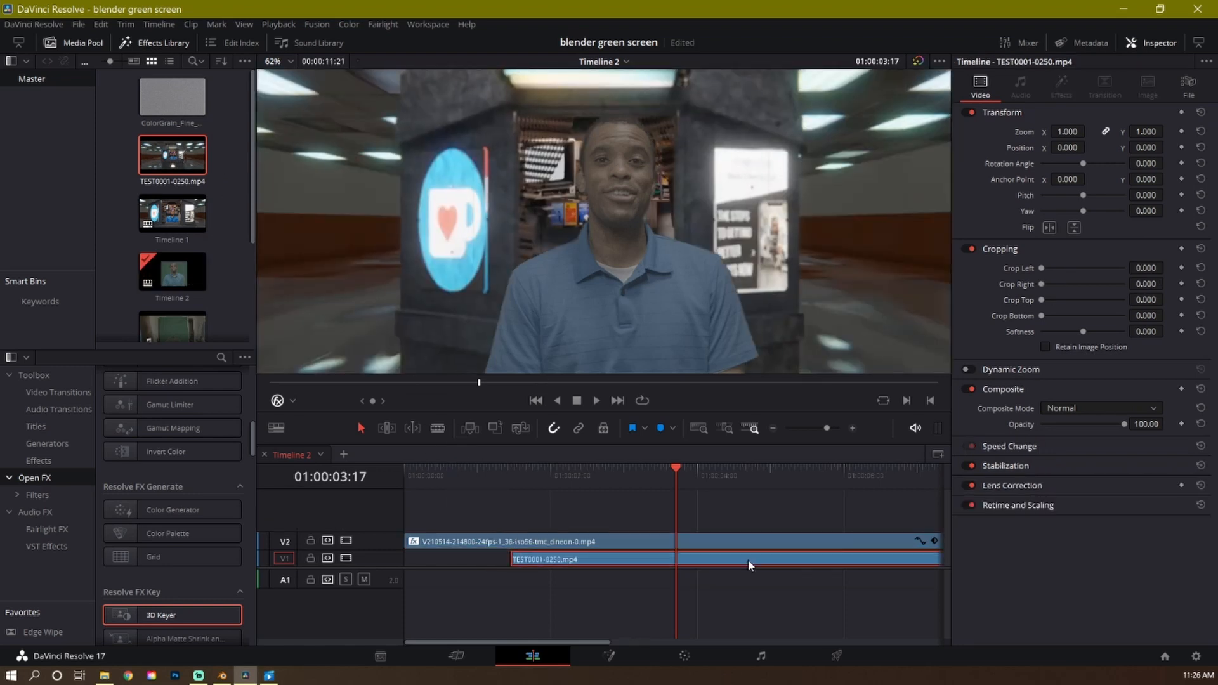
pyautogui.moveTo(748, 560); pyautogui.dragTo(709, 568)
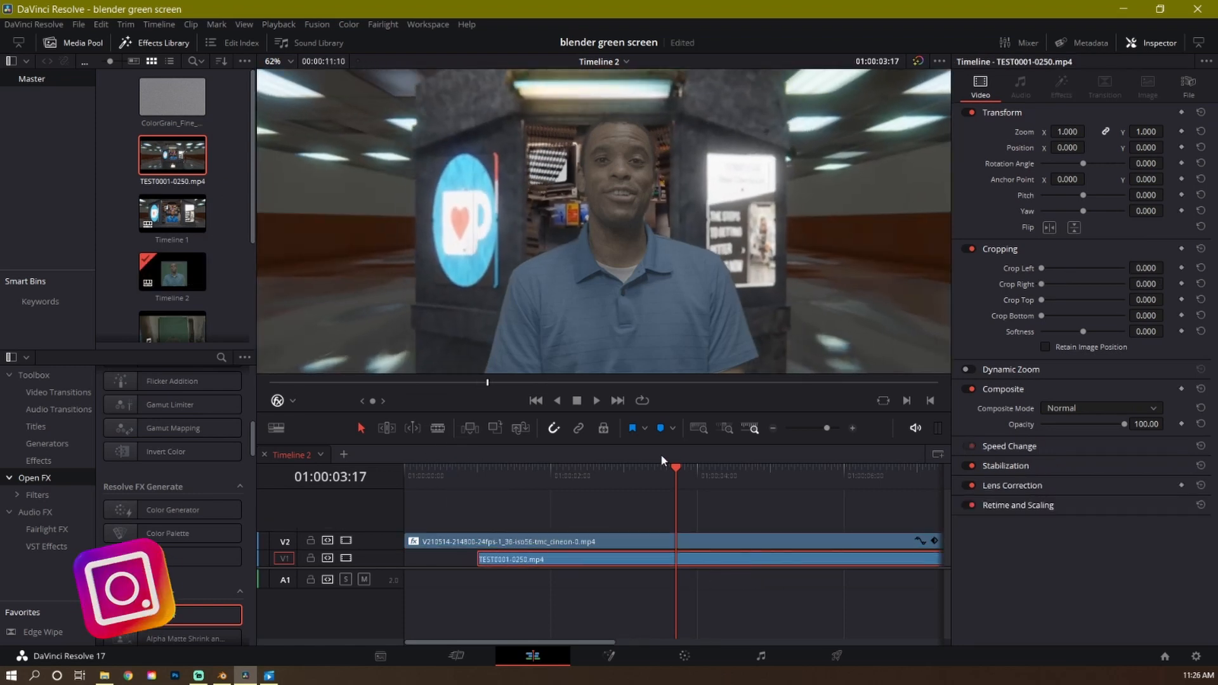
# Scrub the composite preview, delete the background clip, return the keyed clip to V1, and go to Deliver
pyautogui.click(681, 469)
pyautogui.moveTo(682, 470)
pyautogui.mouseDown()
pyautogui.moveTo(873, 470)
pyautogui.moveTo(642, 470)
pyautogui.moveTo(561, 499)
pyautogui.moveTo(760, 500)
pyautogui.moveTo(691, 513)
pyautogui.mouseUp()
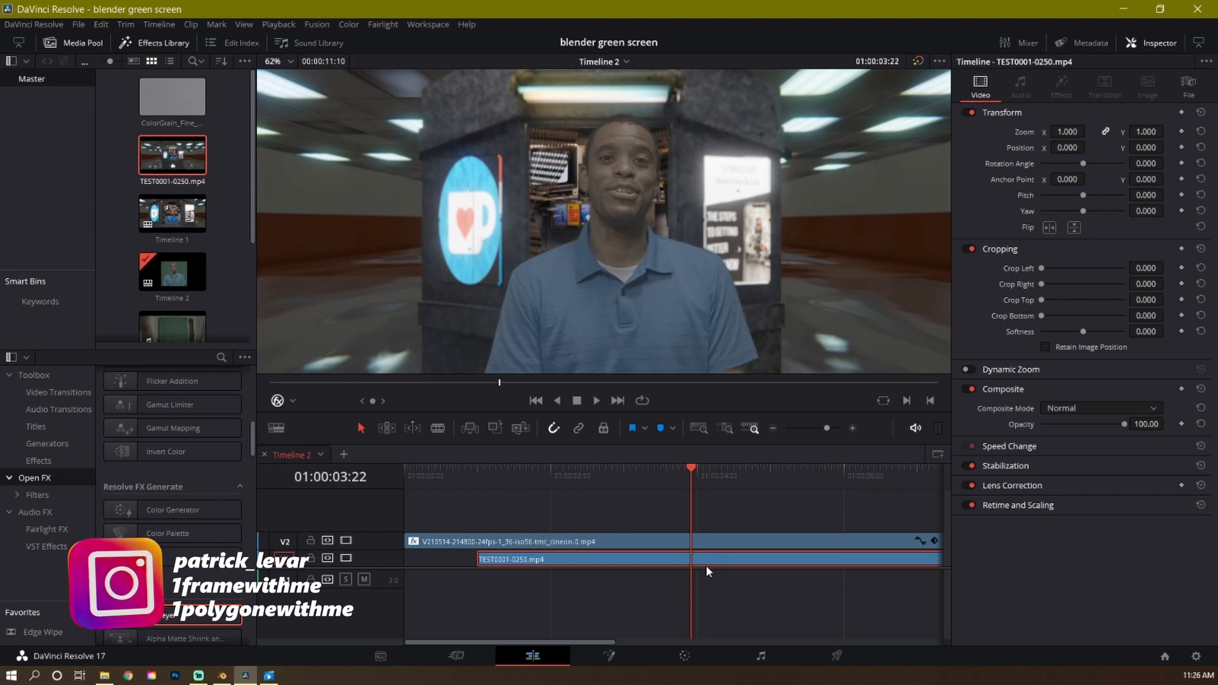
pyautogui.press('Delete')
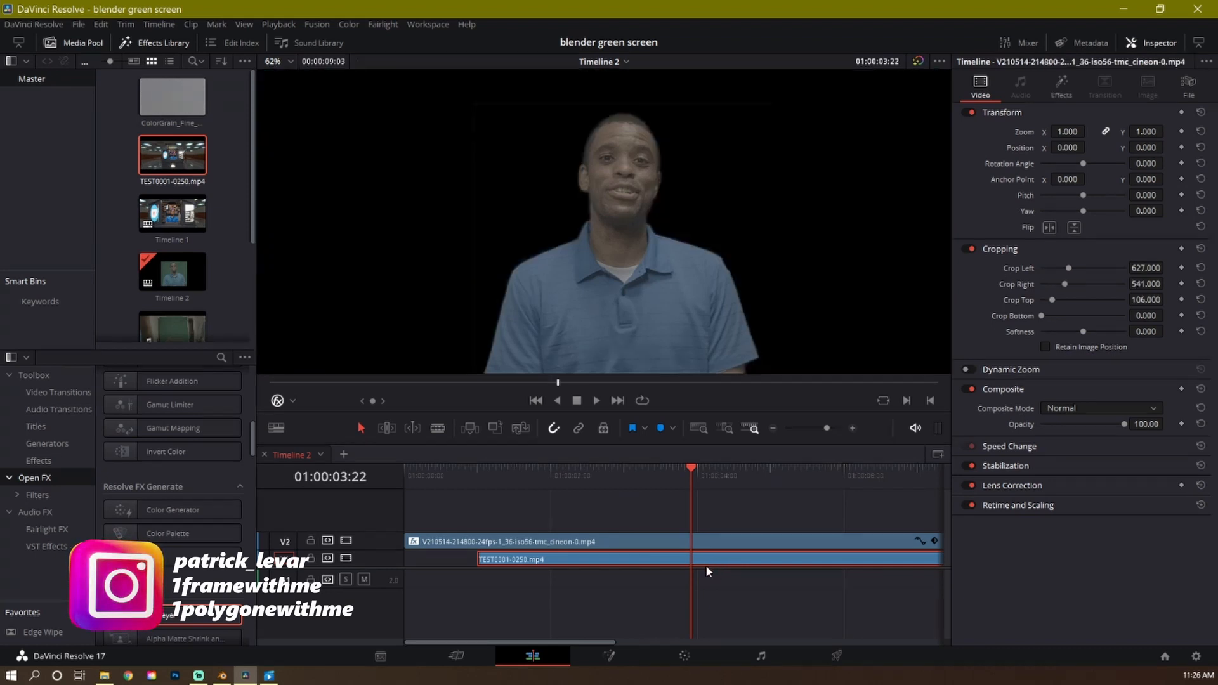
pyautogui.moveTo(713, 547); pyautogui.dragTo(709, 564)
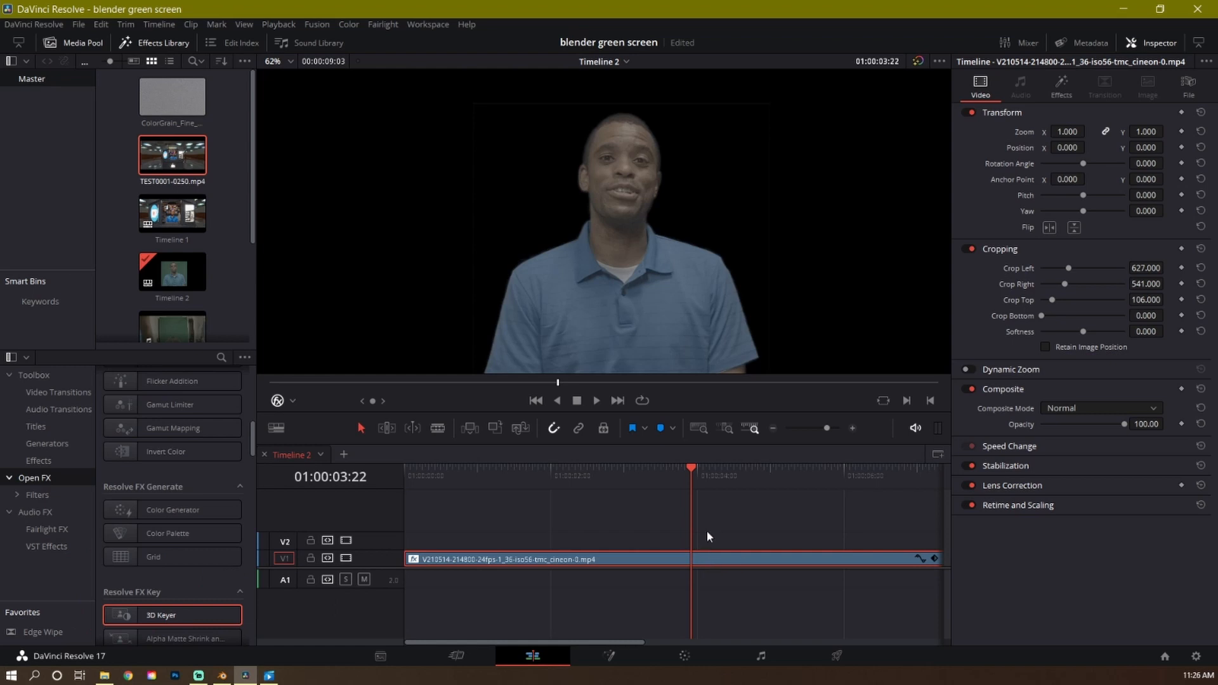
pyautogui.moveTo(691, 469); pyautogui.dragTo(666, 469)
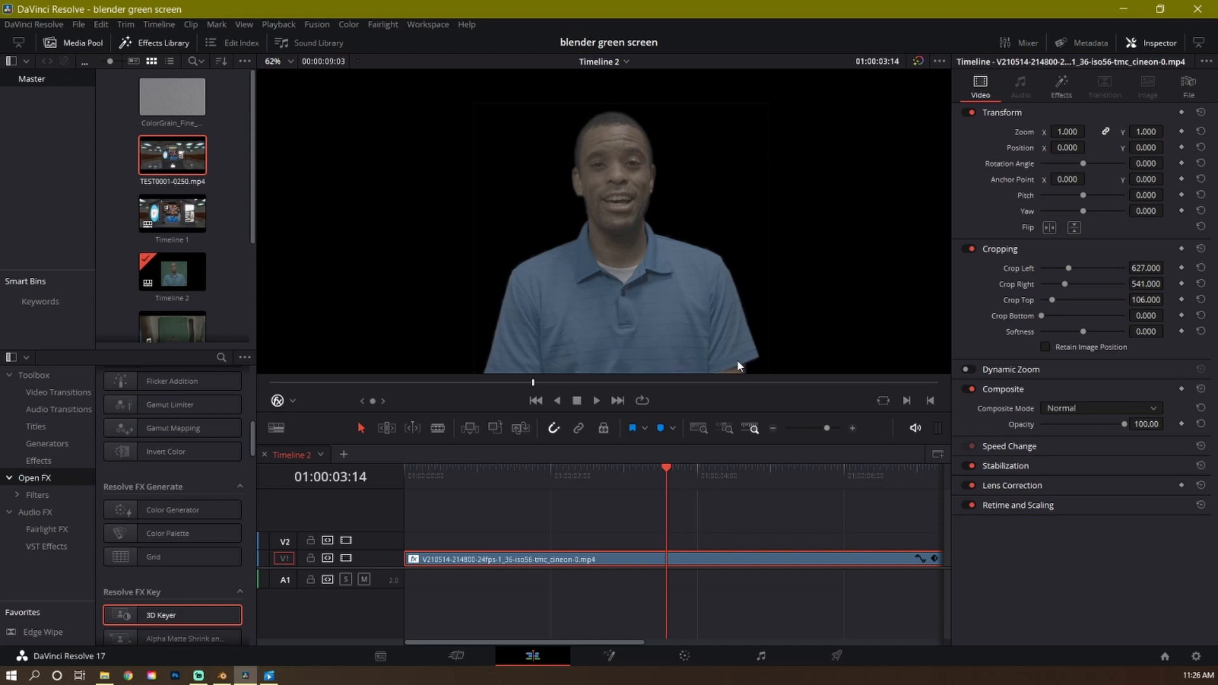
pyautogui.click(835, 656)
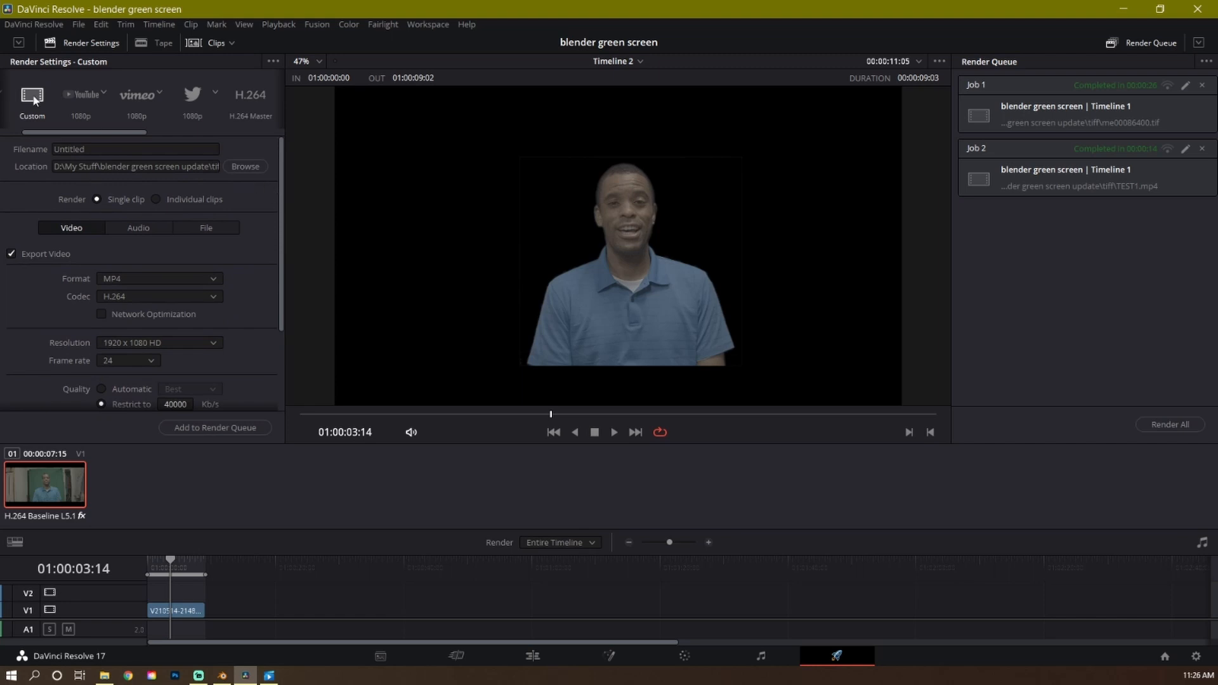
pyautogui.moveTo(92, 129); pyautogui.dragTo(32, 134)
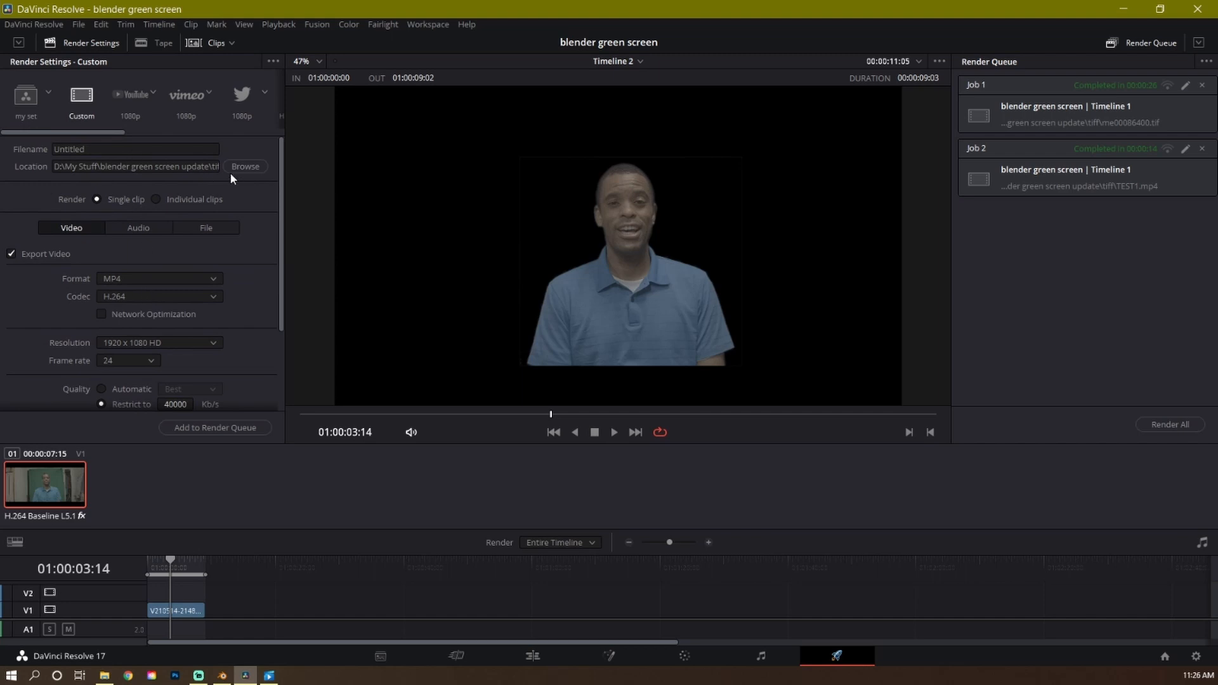
# Set the render format to TIFF, codec RGB 16 bits, with Export Alpha enabled
pyautogui.click(246, 167)
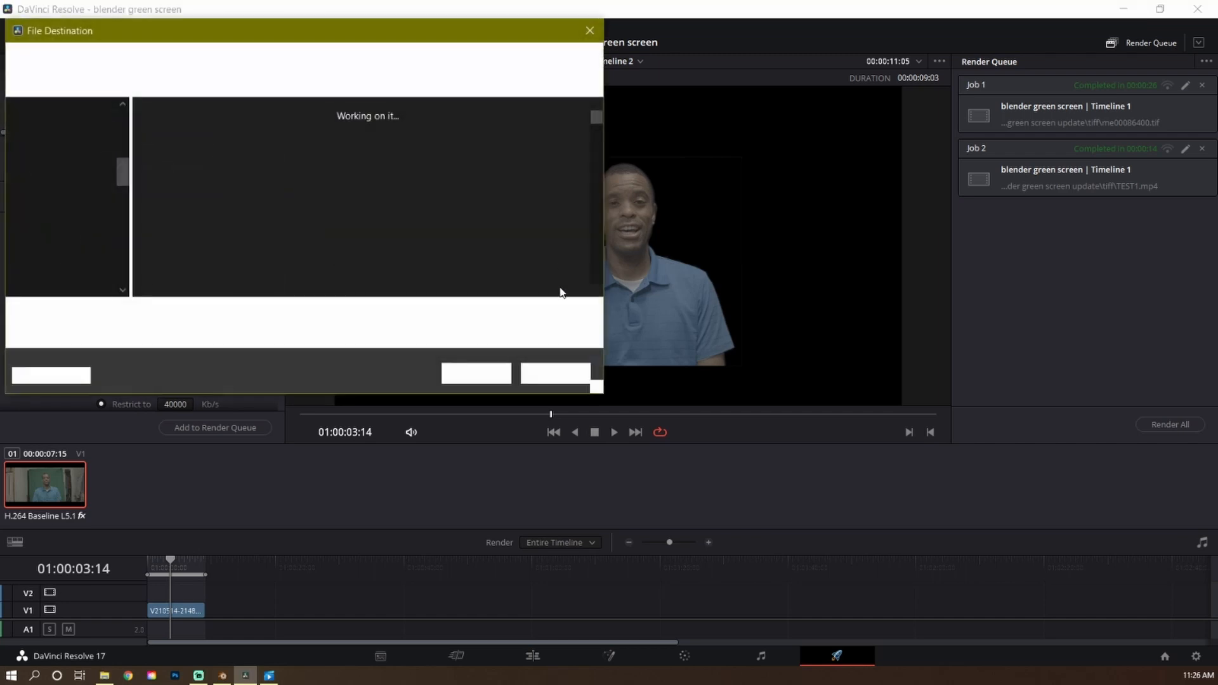
pyautogui.click(542, 378)
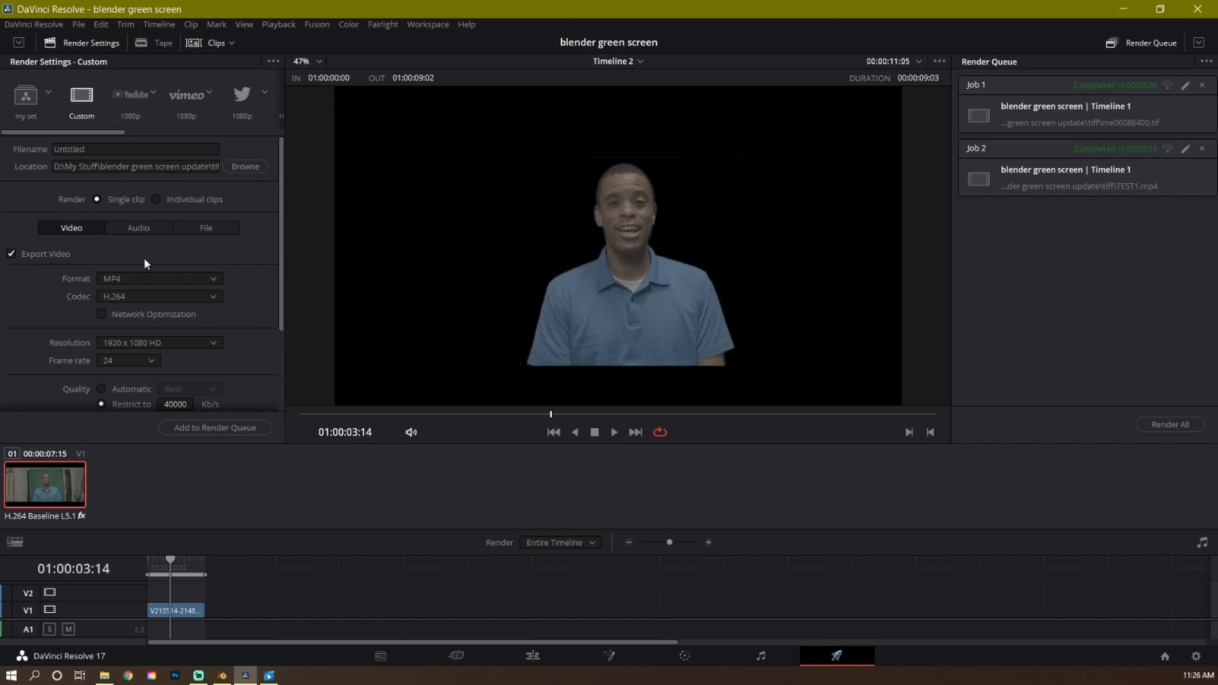
pyautogui.click(149, 279)
pyautogui.scroll(-3, 151, 352)
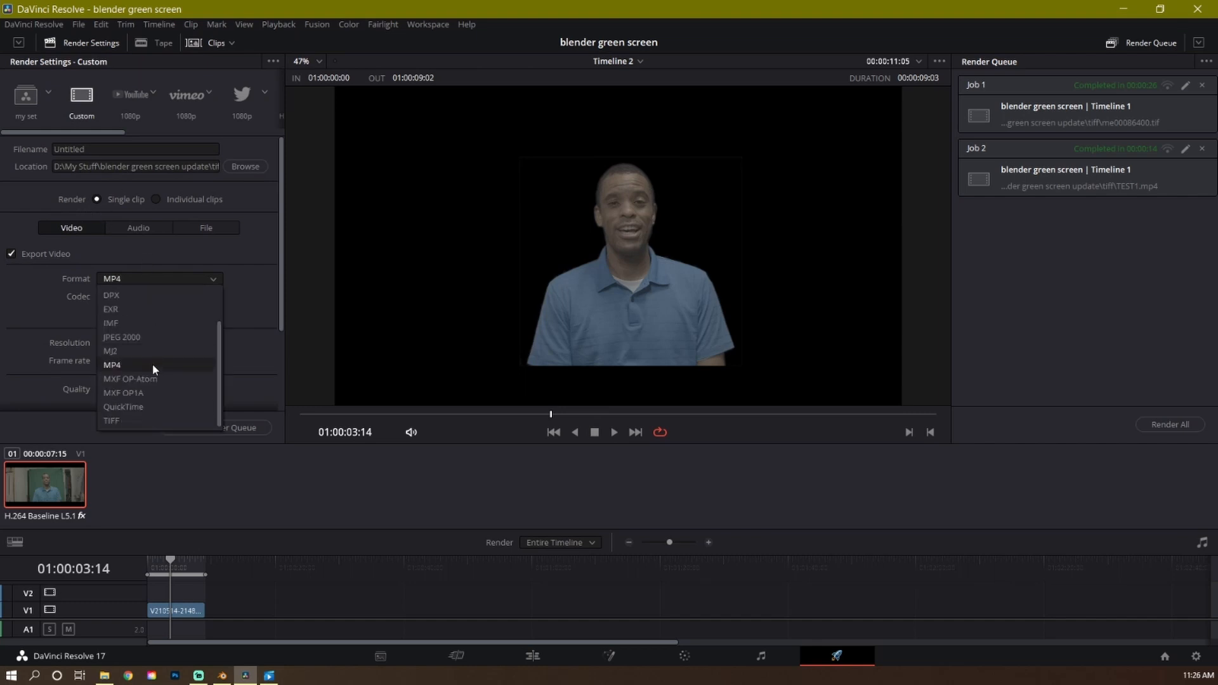
pyautogui.click(137, 418)
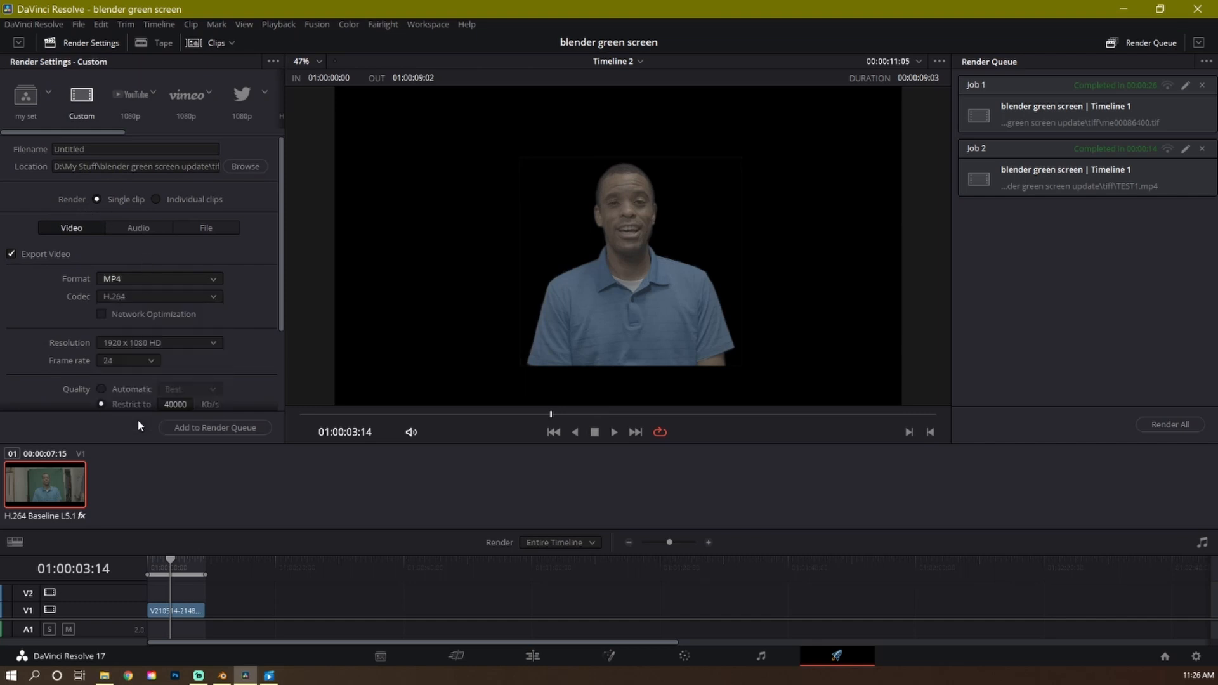
pyautogui.click(170, 296)
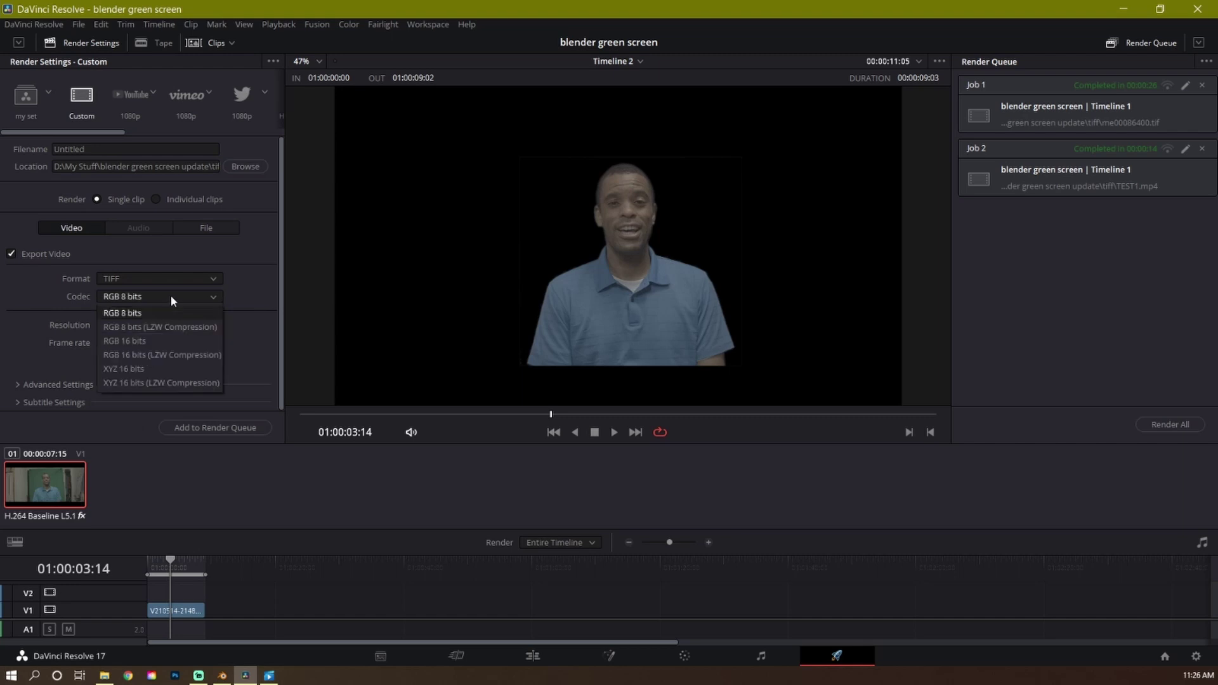
pyautogui.click(165, 341)
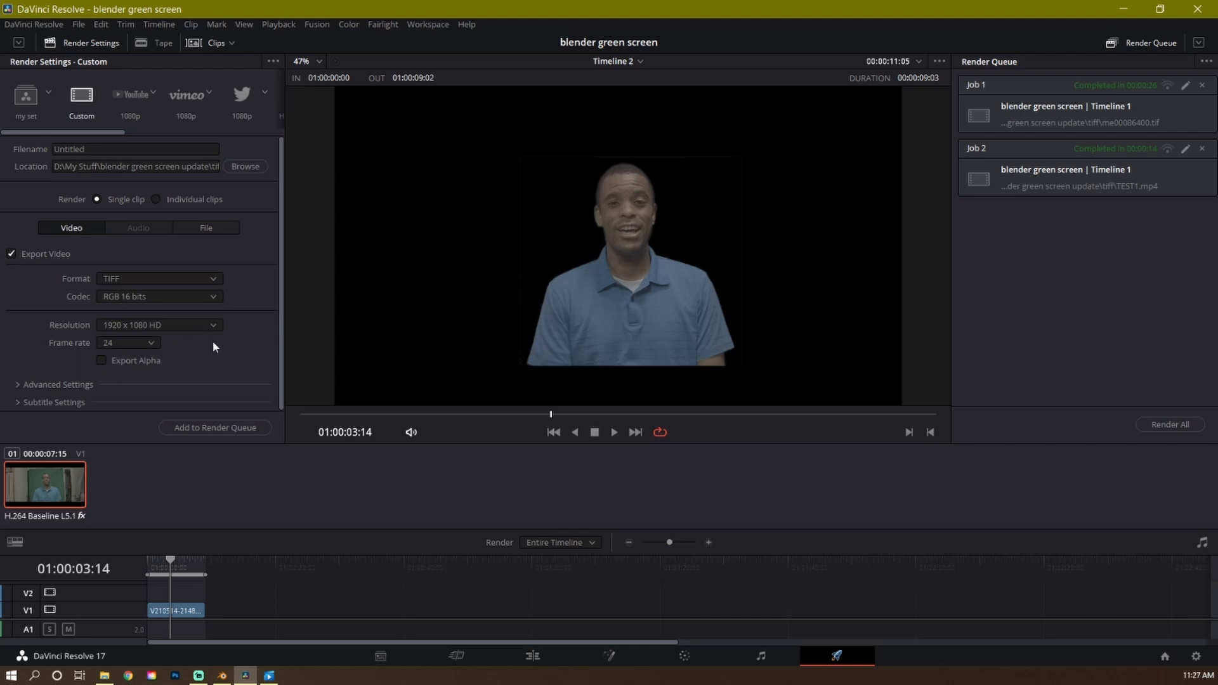
pyautogui.click(103, 359)
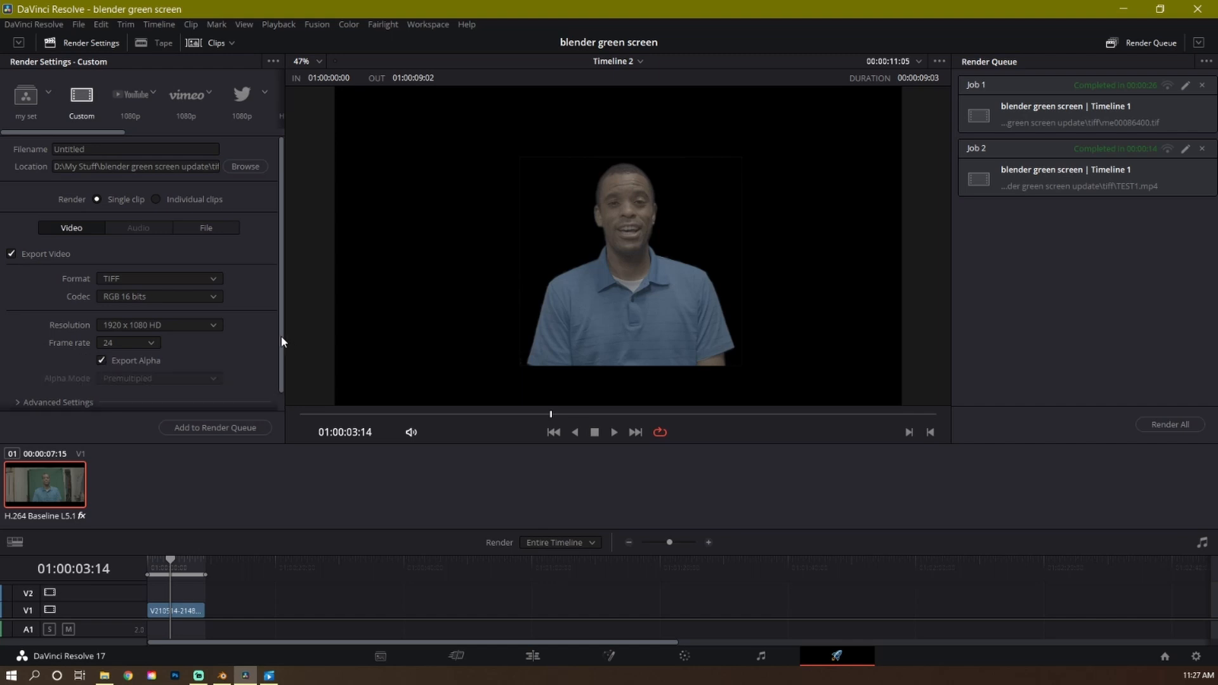
pyautogui.scroll(-1, 283, 341)
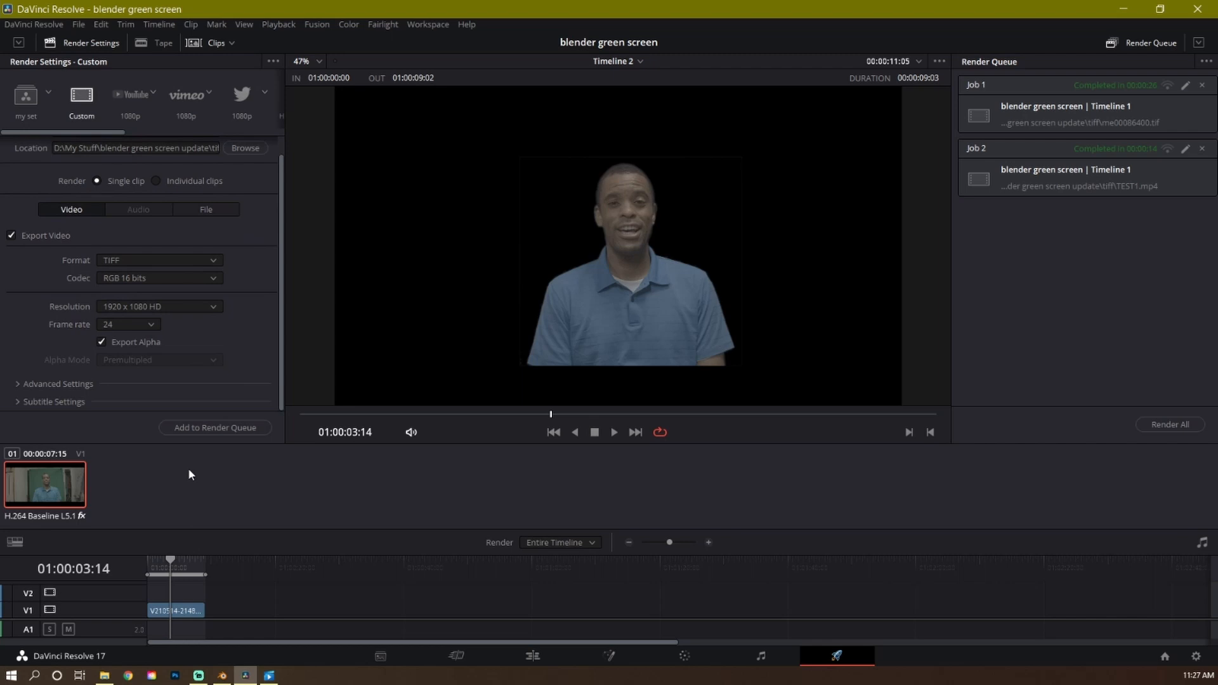
# Add the export job to the Render Queue, then delete it again
pyautogui.click(237, 430)
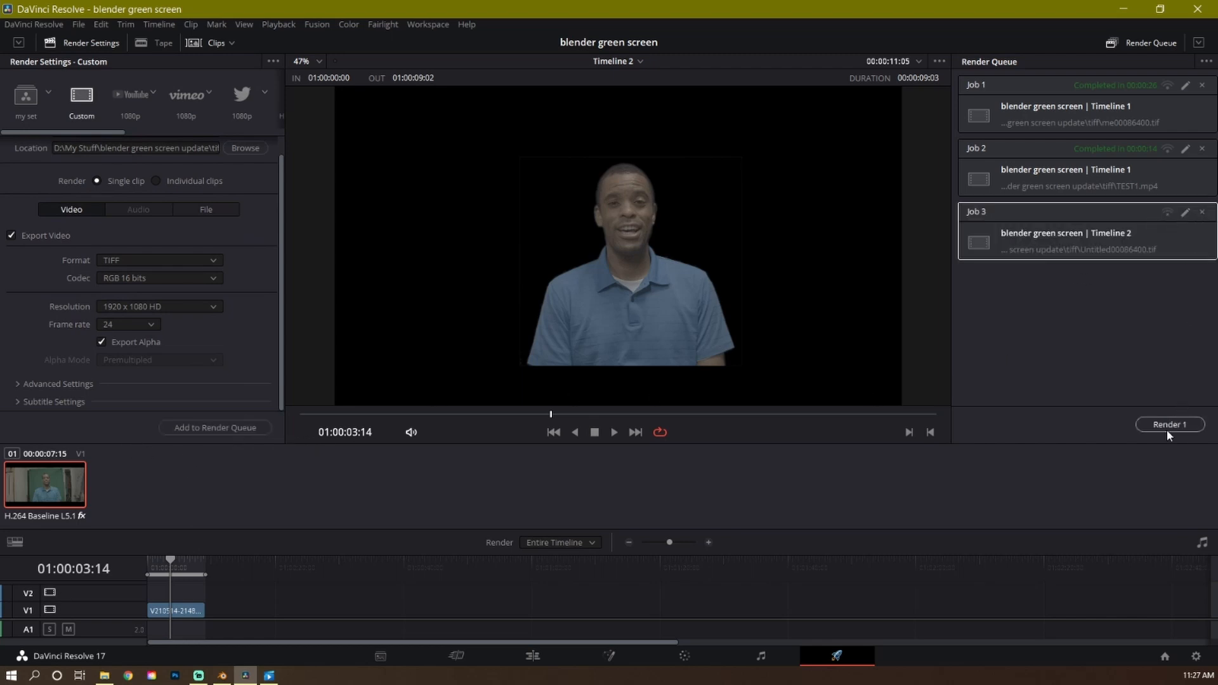
pyautogui.click(1205, 215)
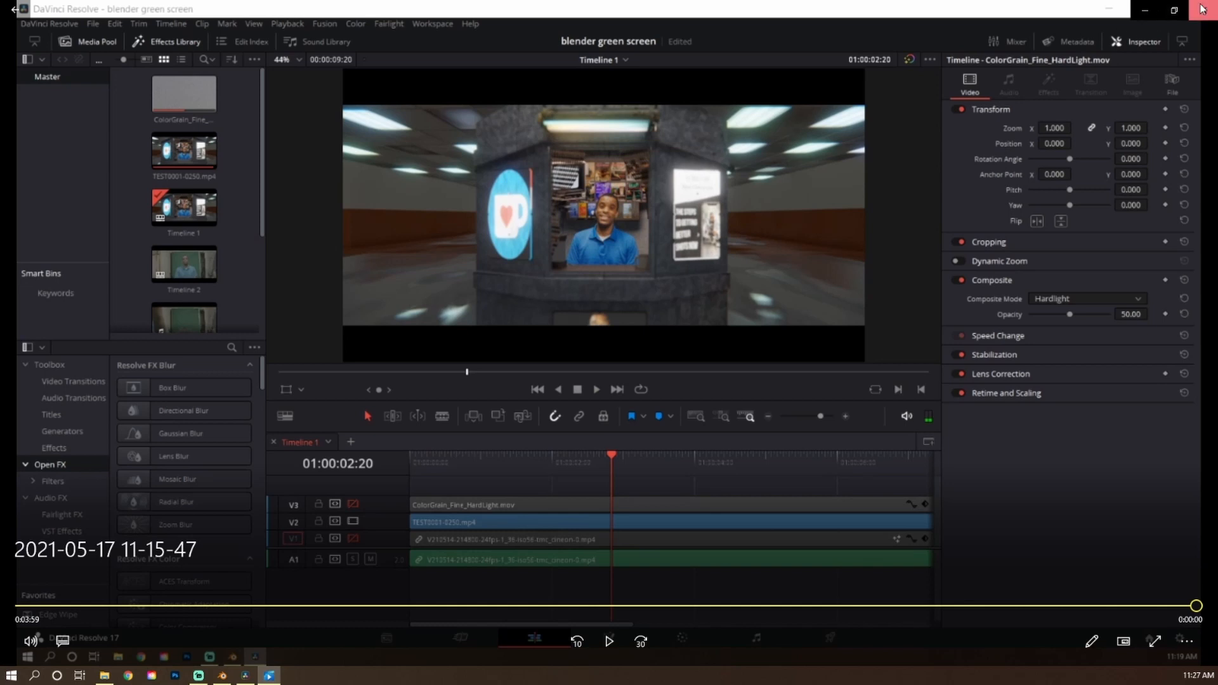
# Close the player and File Explorer, dismiss Blender's splash, and orbit around the default scene
pyautogui.click(1160, 23)
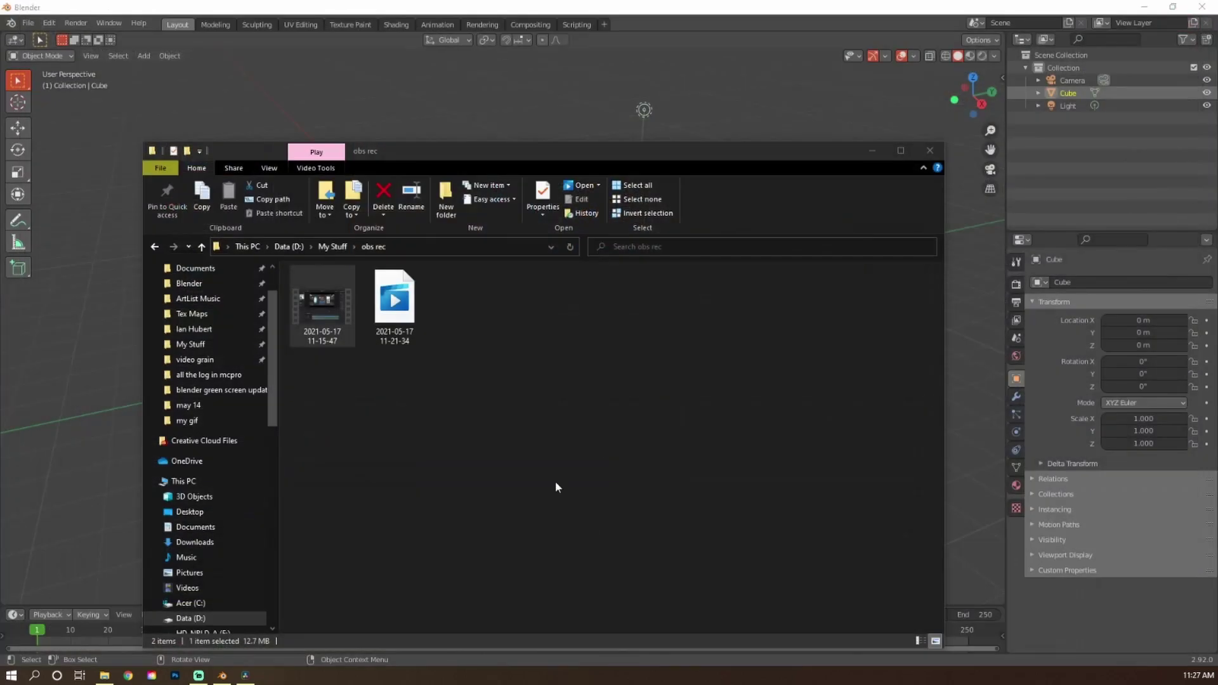
pyautogui.click(930, 150)
pyautogui.click(810, 457)
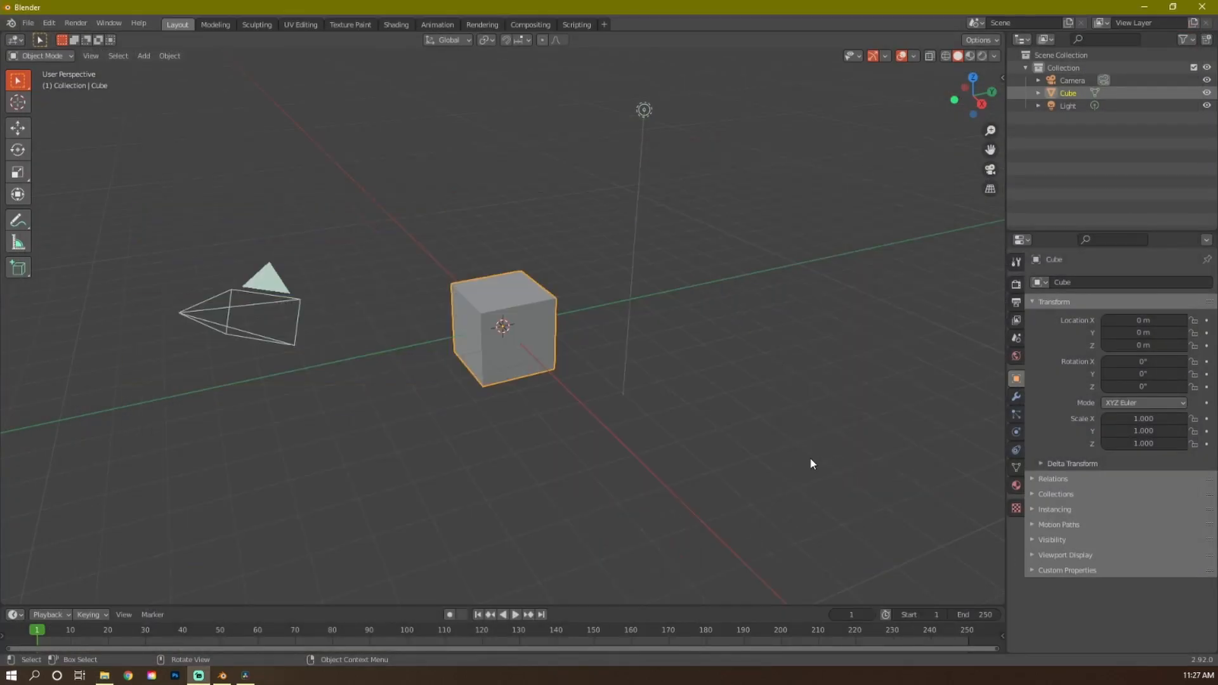
pyautogui.moveTo(403, 426)
pyautogui.mouseDown(button='middle')
pyautogui.moveTo(473, 433)
pyautogui.moveTo(413, 439)
pyautogui.moveTo(361, 427)
pyautogui.moveTo(366, 414)
pyautogui.moveTo(386, 434)
pyautogui.mouseUp(button='middle')
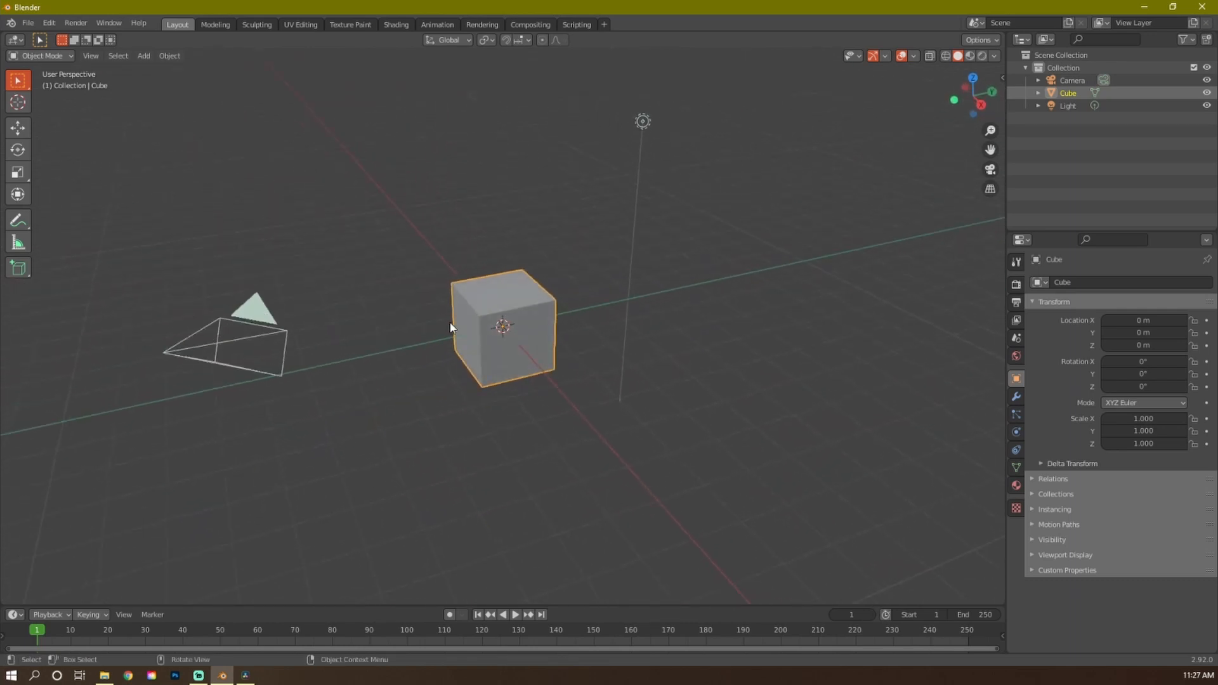
pyautogui.moveTo(508, 411)
pyautogui.mouseDown(button='middle')
pyautogui.moveTo(591, 415)
pyautogui.moveTo(541, 366)
pyautogui.mouseUp(button='middle')
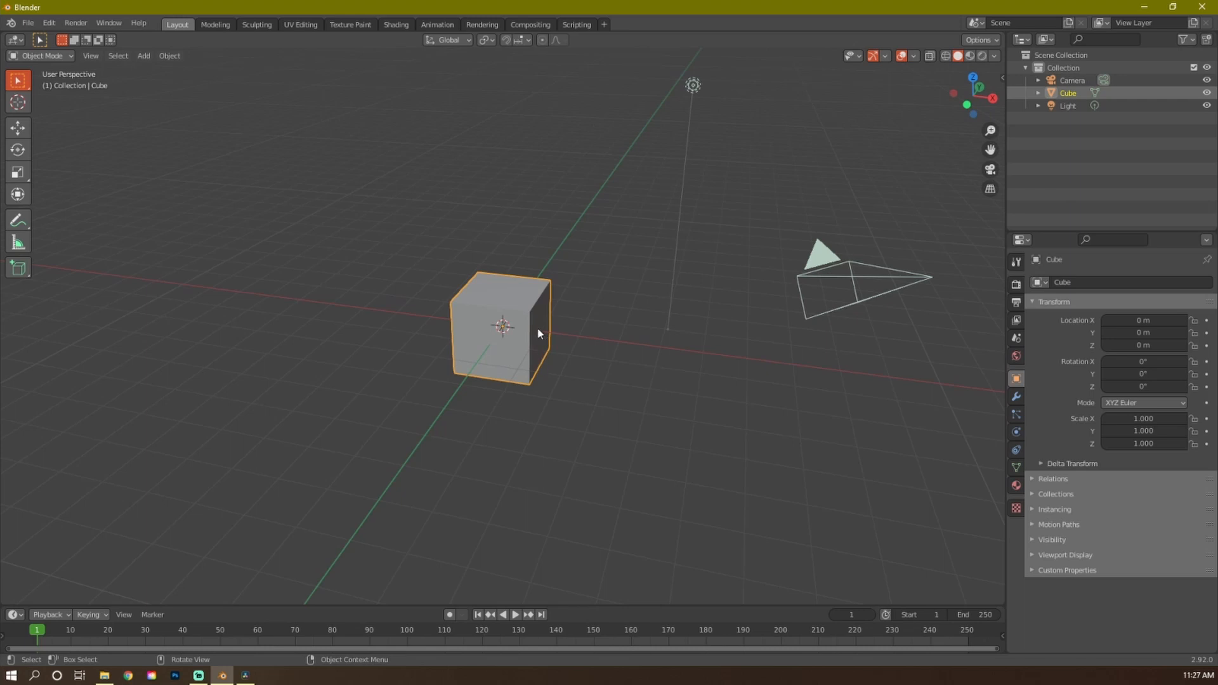
# Delete the default cube, leaving only the camera and light
pyautogui.press('x')
pyautogui.click(539, 333)
pyautogui.moveTo(546, 350); pyautogui.dragTo(500, 379, button='middle')
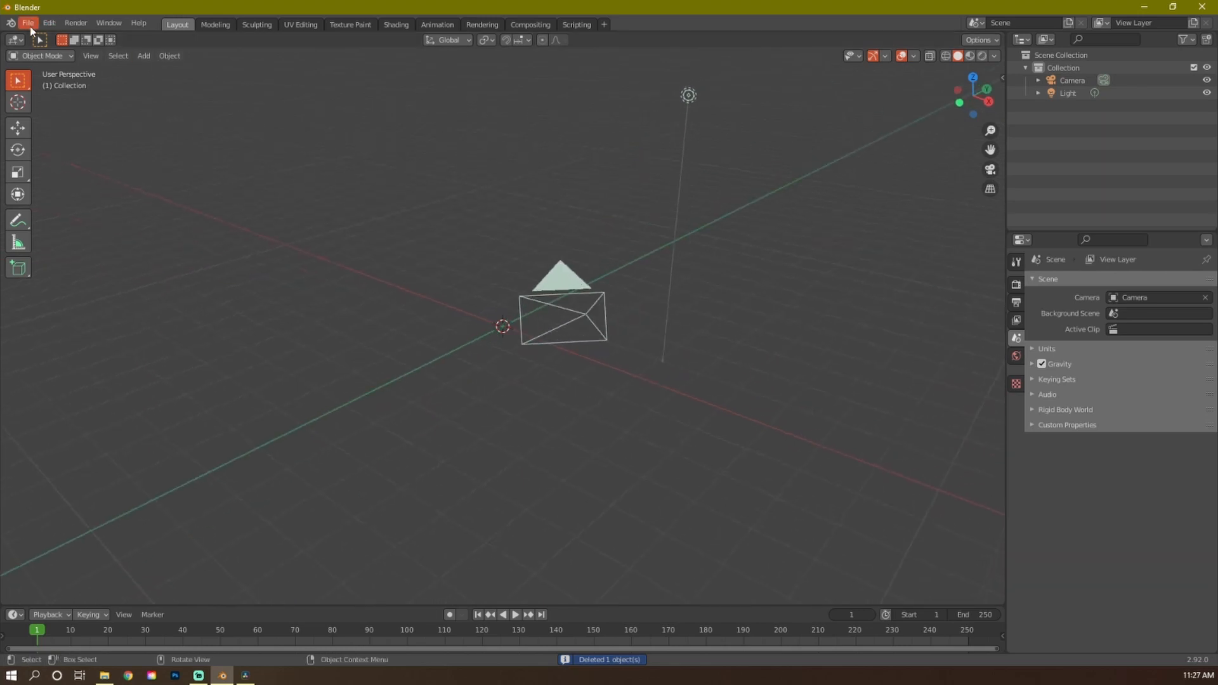
# In Preferences > Add-ons search 'imag', confirm Import Images as Planes is enabled, and close the window
pyautogui.click(76, 24)
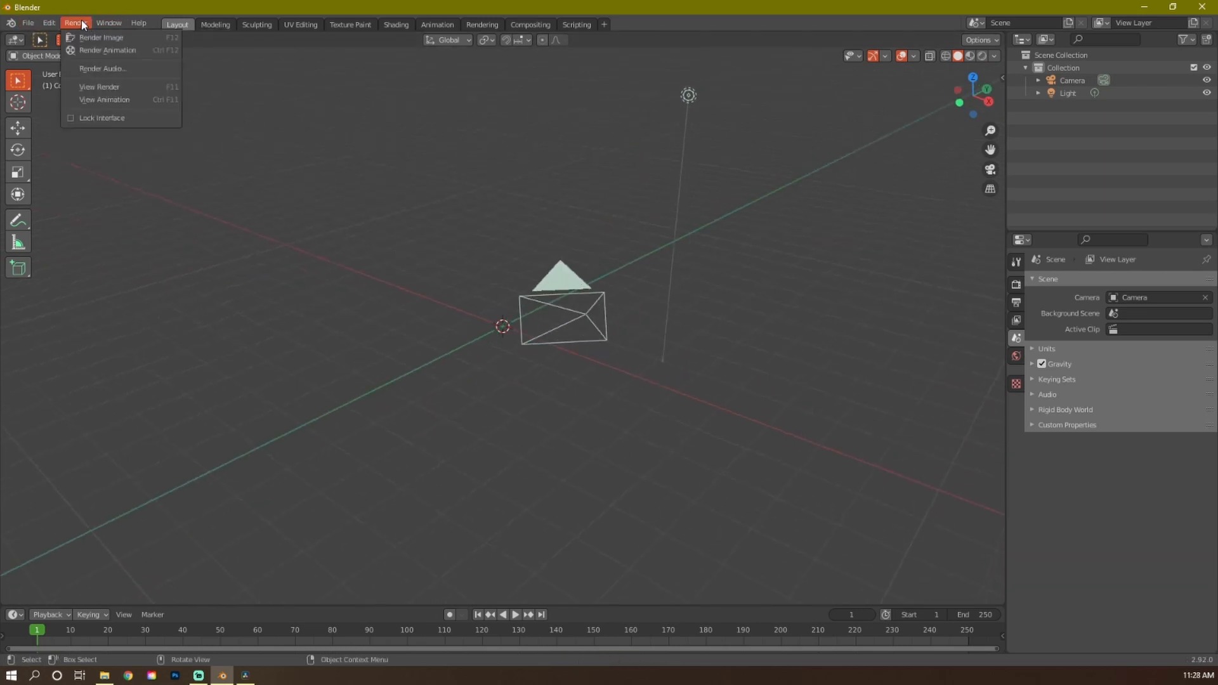
pyautogui.click(50, 24)
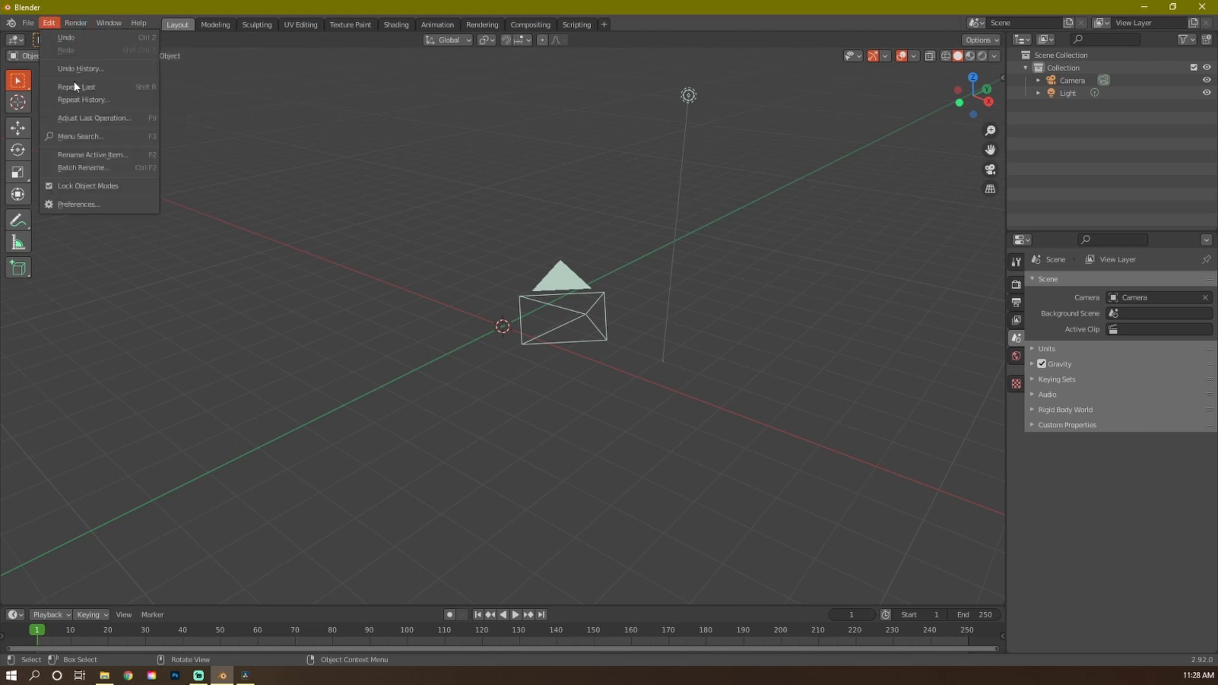
pyautogui.click(76, 203)
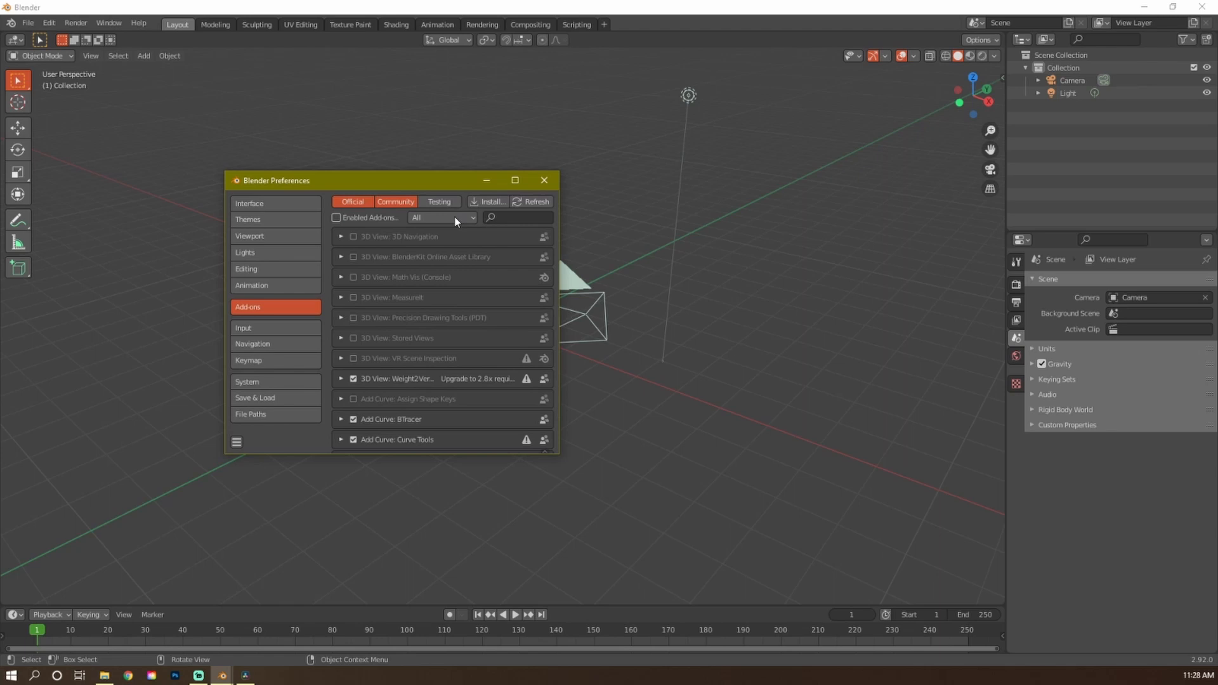
pyautogui.click(515, 179)
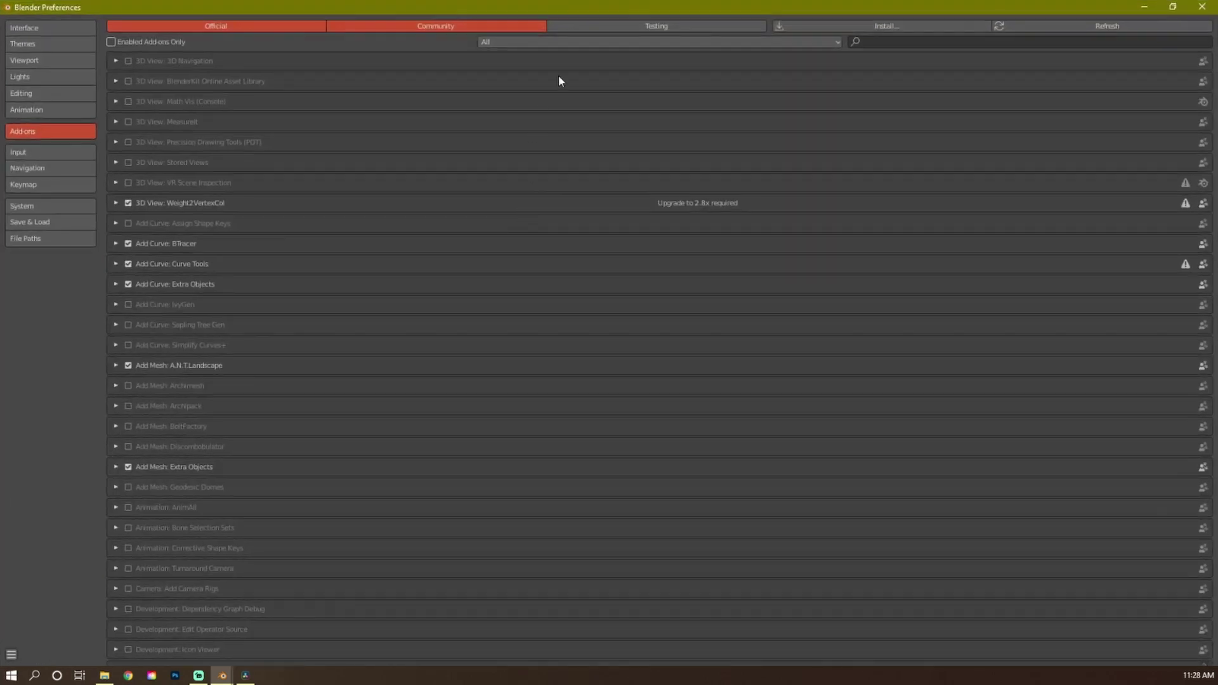
pyautogui.click(953, 41)
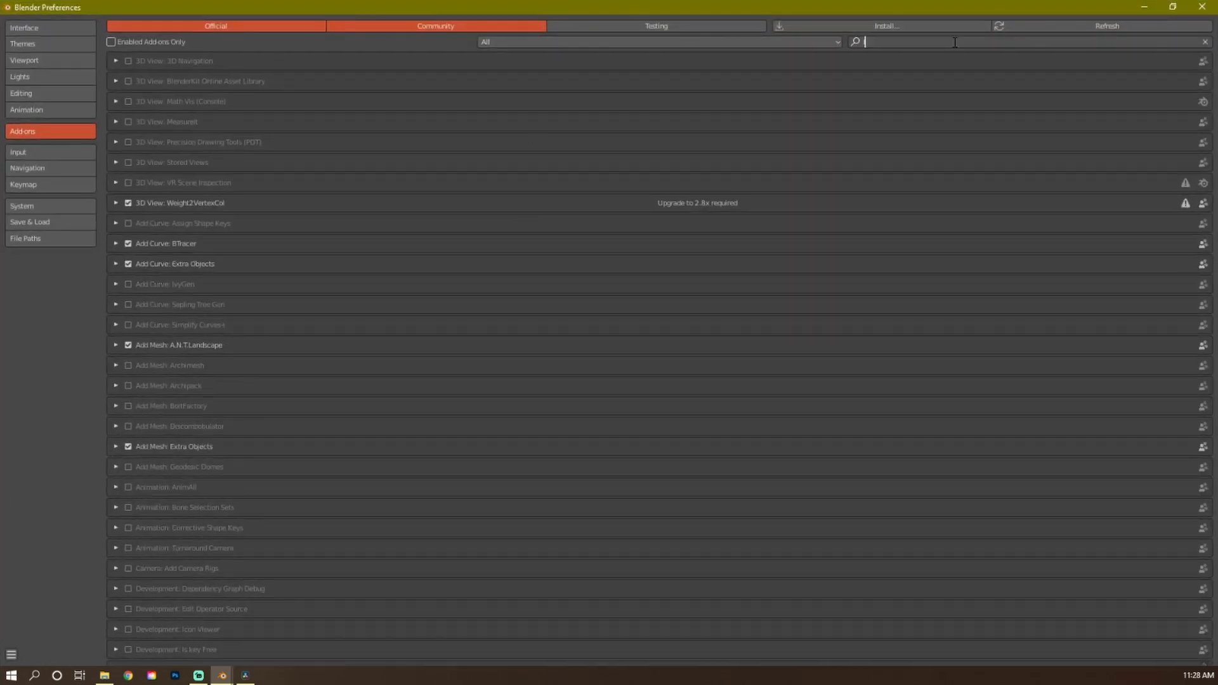
pyautogui.write('imag')
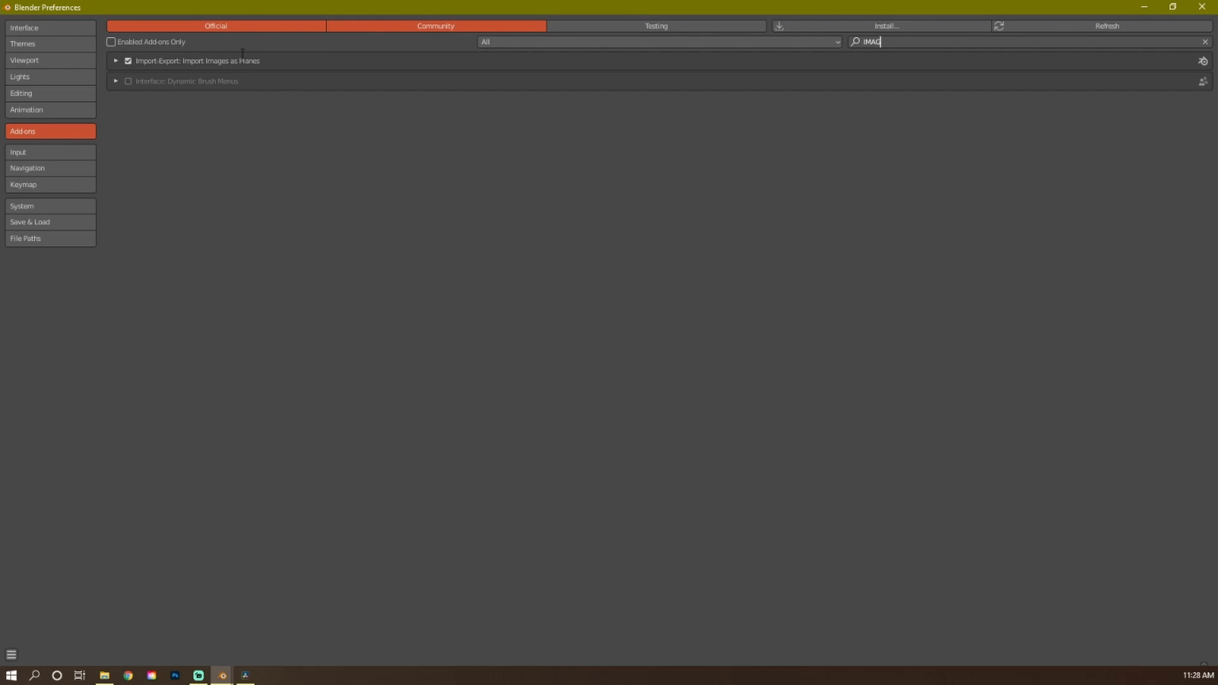
pyautogui.click(1202, 6)
# Bring up the Images as Planes importer from the add list, then back out without importing
pyautogui.moveTo(384, 321); pyautogui.dragTo(413, 348, button='middle')
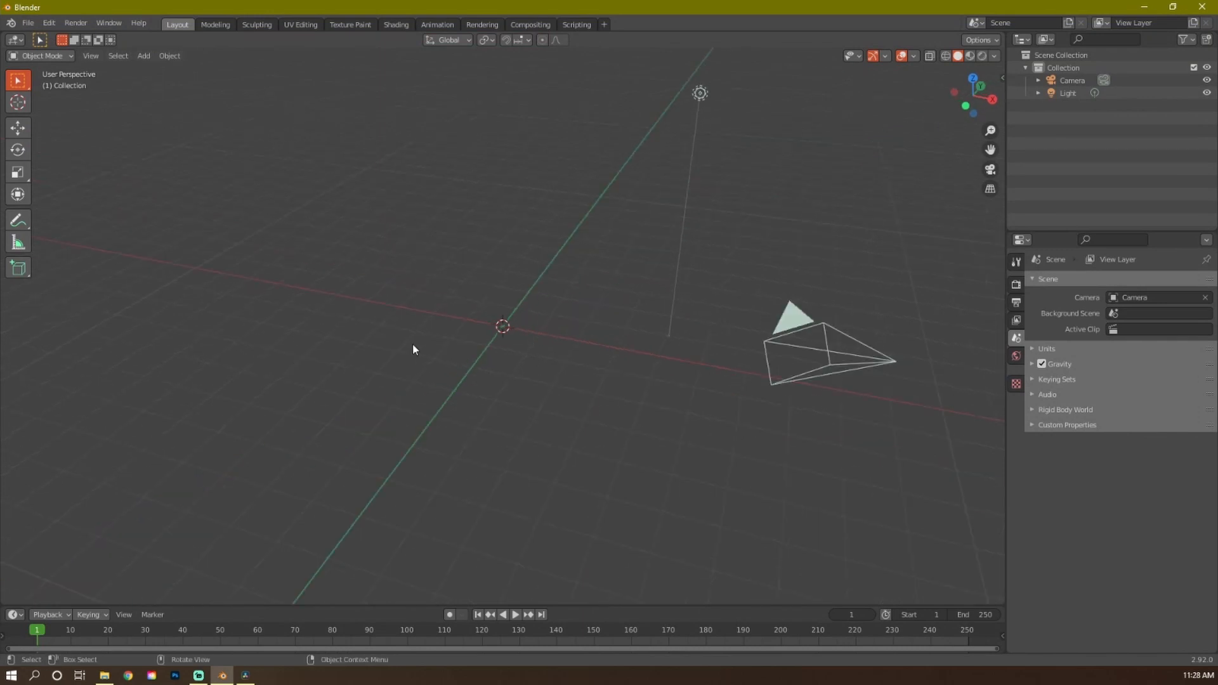
pyautogui.hotkey('shift', 'a')
pyautogui.moveTo(375, 345)
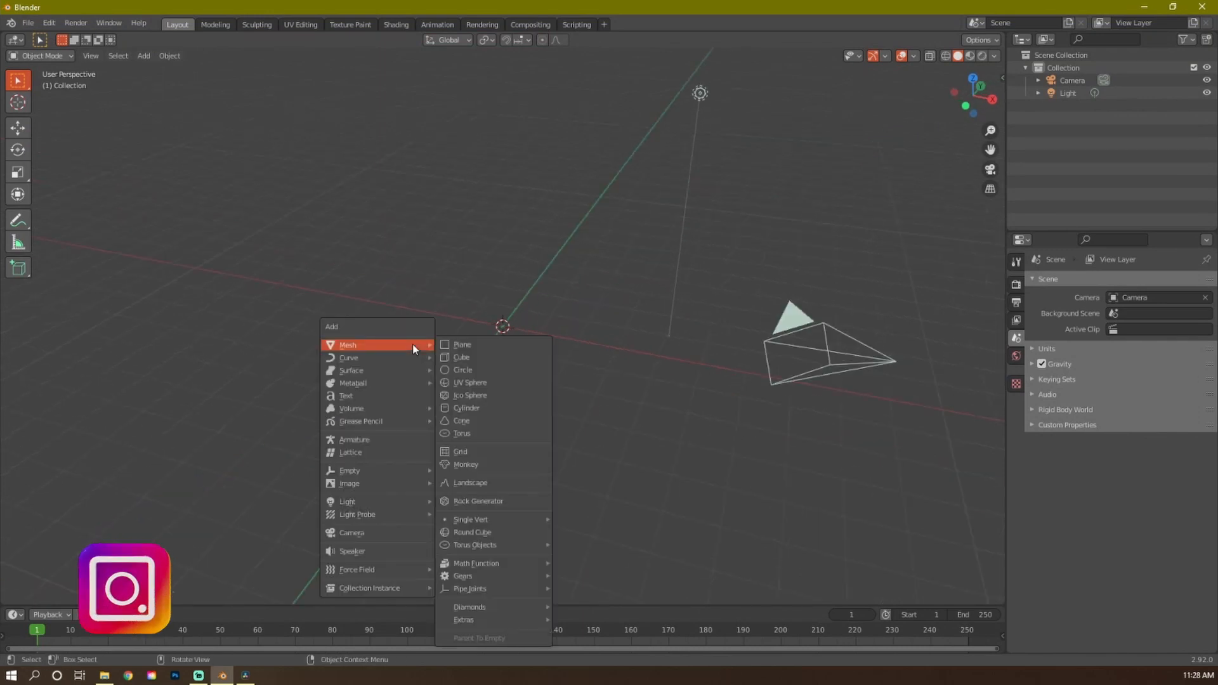
pyautogui.click(549, 337)
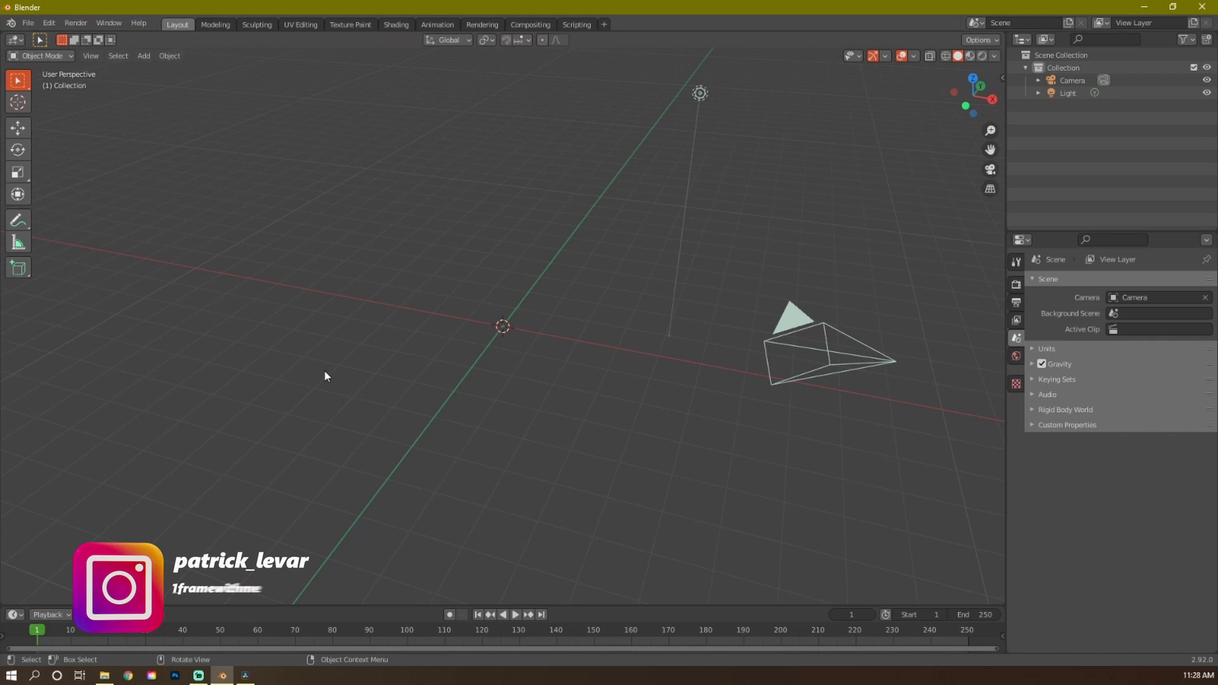
pyautogui.hotkey('shift', 'a')
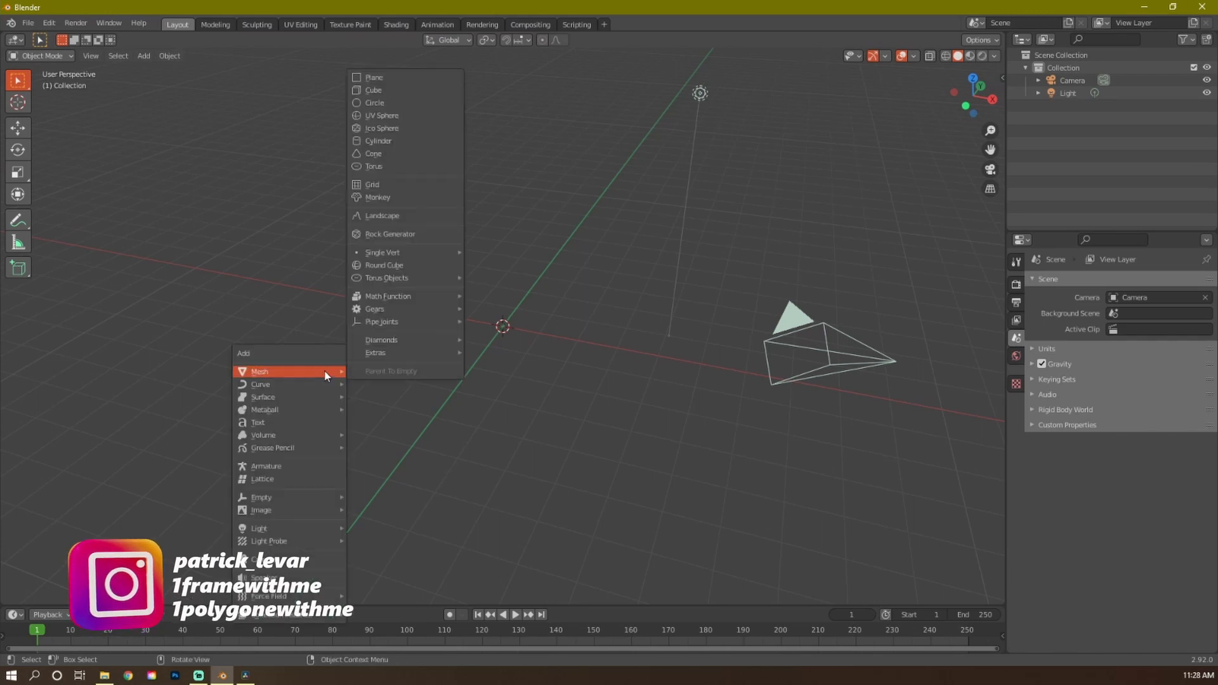
pyautogui.moveTo(286, 510)
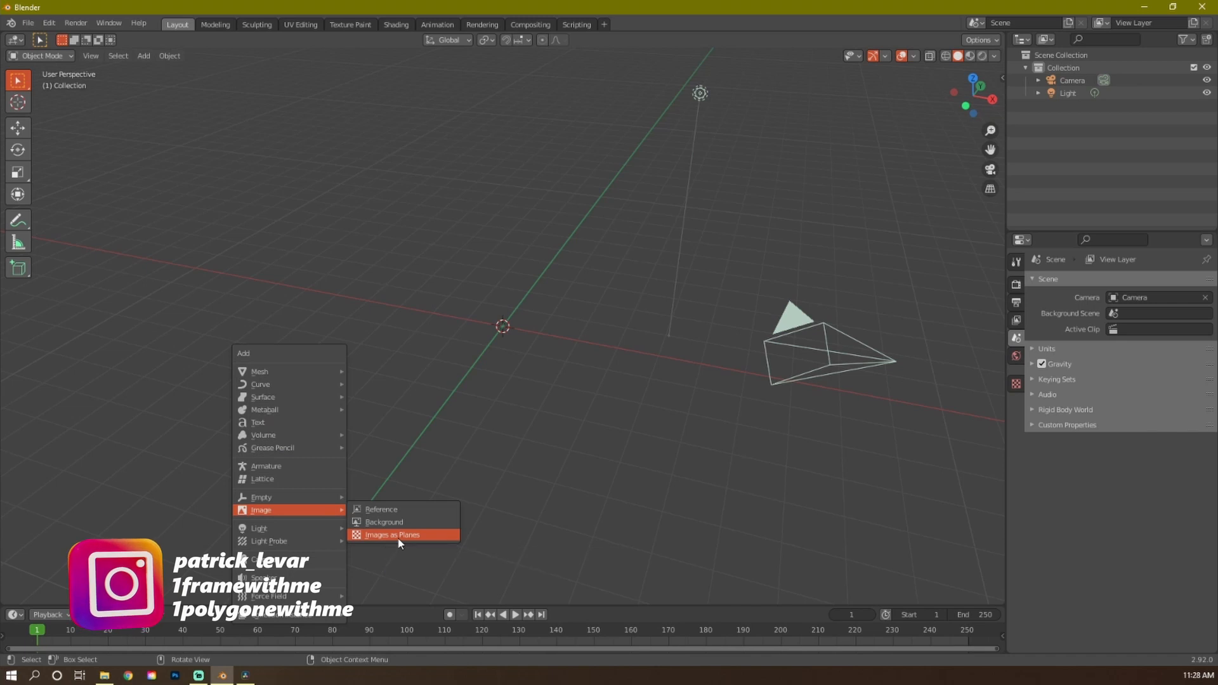
pyautogui.click(399, 535)
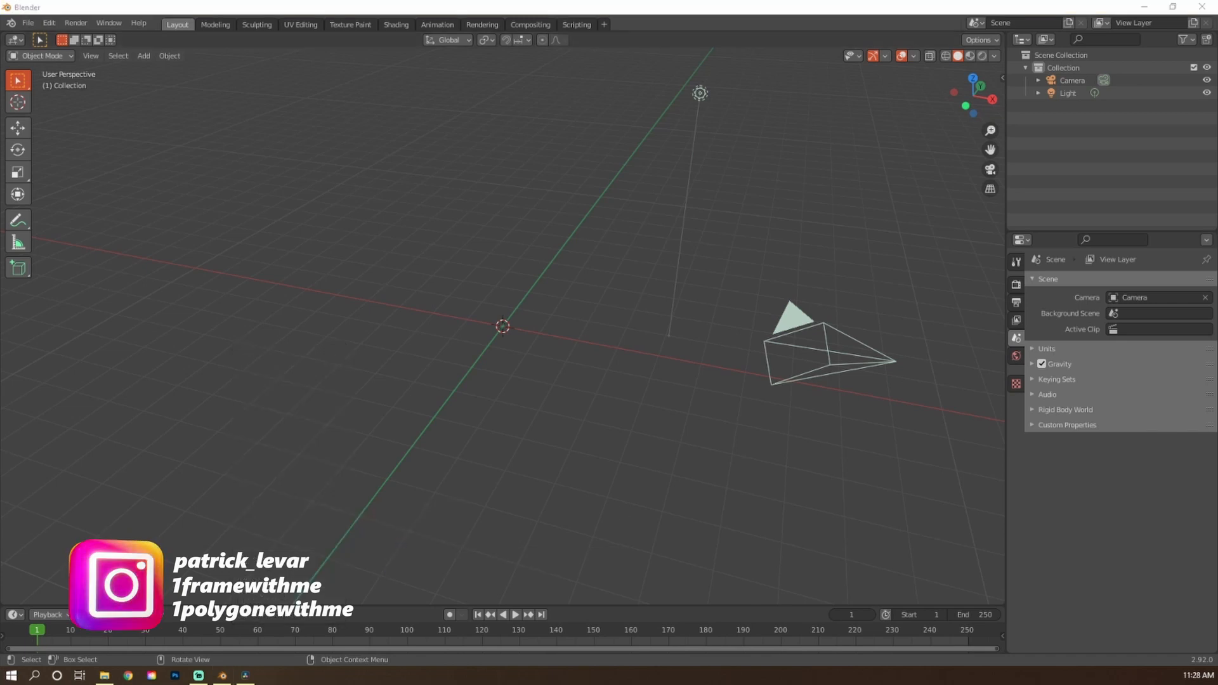
pyautogui.moveTo(534, 215); pyautogui.dragTo(539, 203)
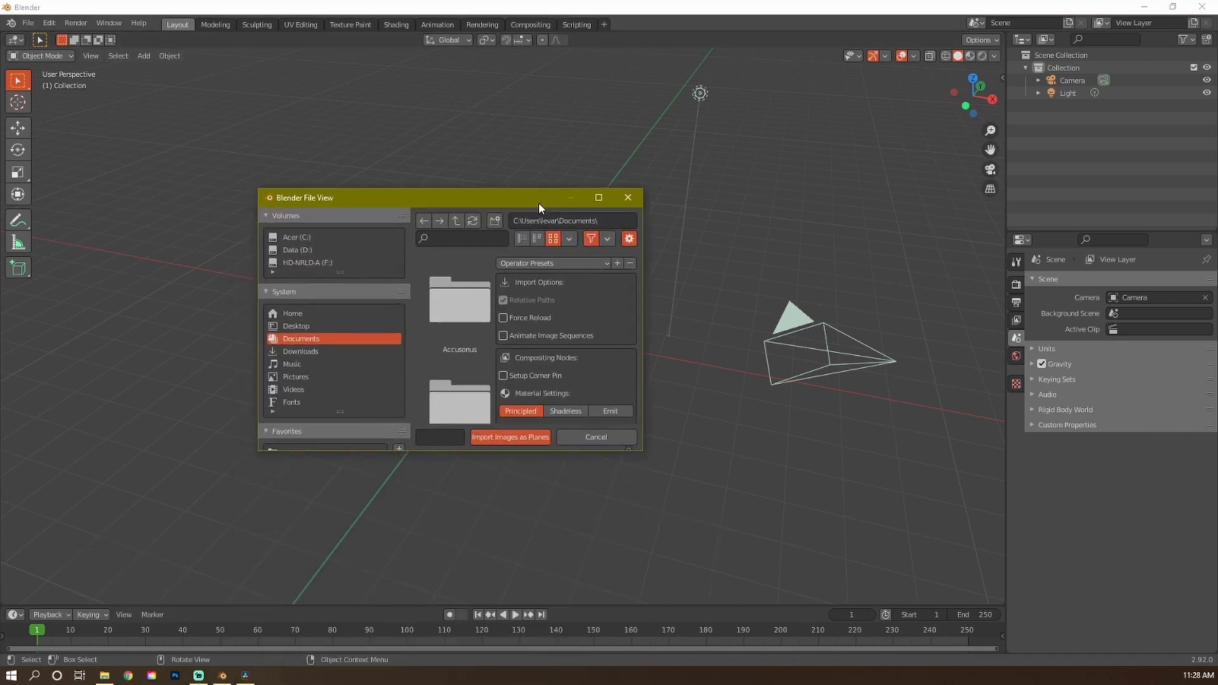
pyautogui.scroll(-2, 371, 382)
pyautogui.scroll(-2, 371, 382)
pyautogui.scroll(-2, 371, 381)
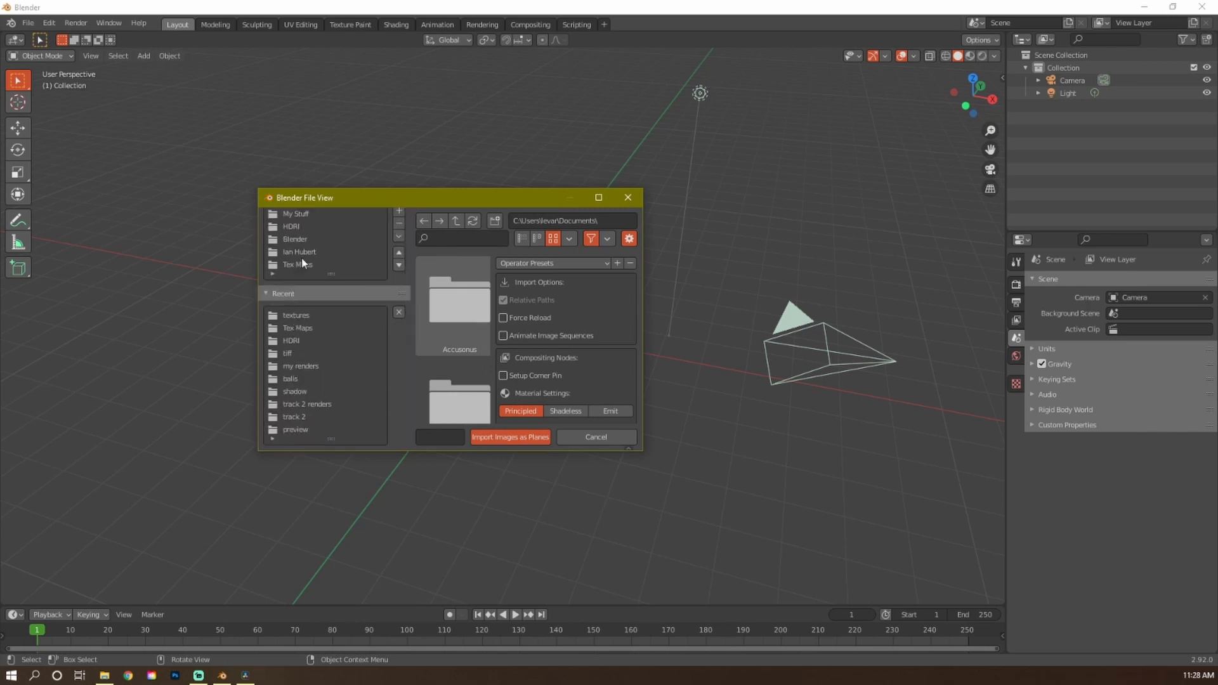
pyautogui.press('Escape')
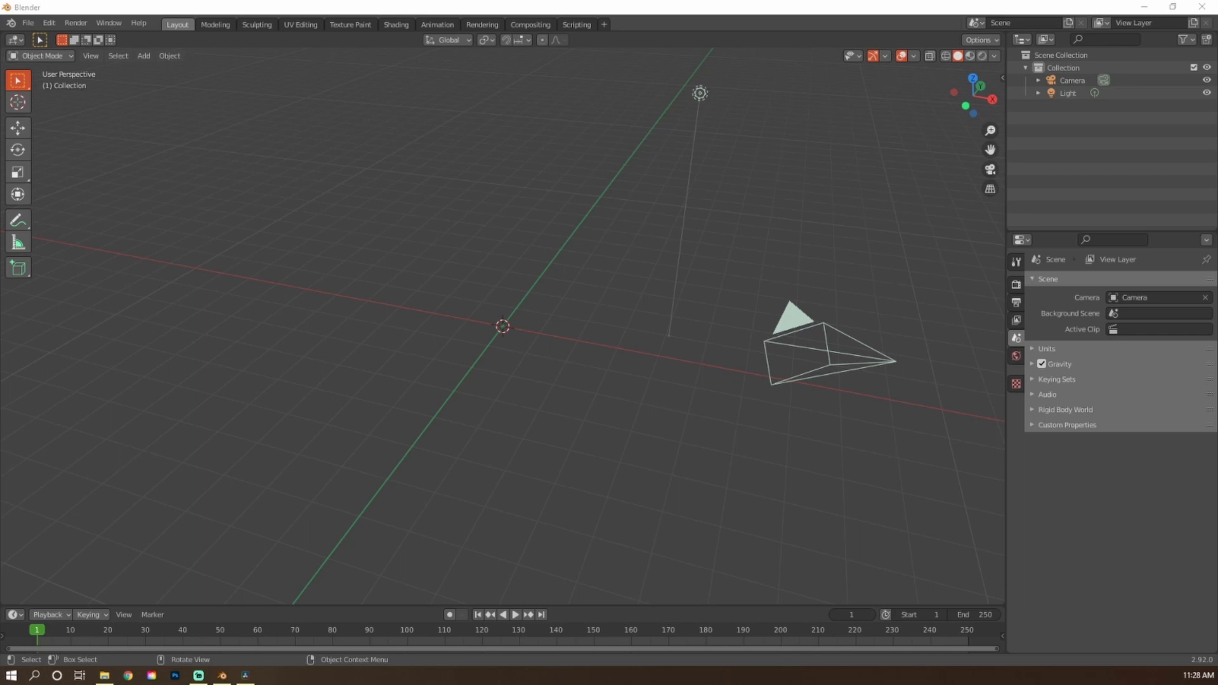
# Point the importer at the tiff folder with Animate Image Sequences and Emit enabled; first import attempt errors
pyautogui.hotkey('shift', 'a')
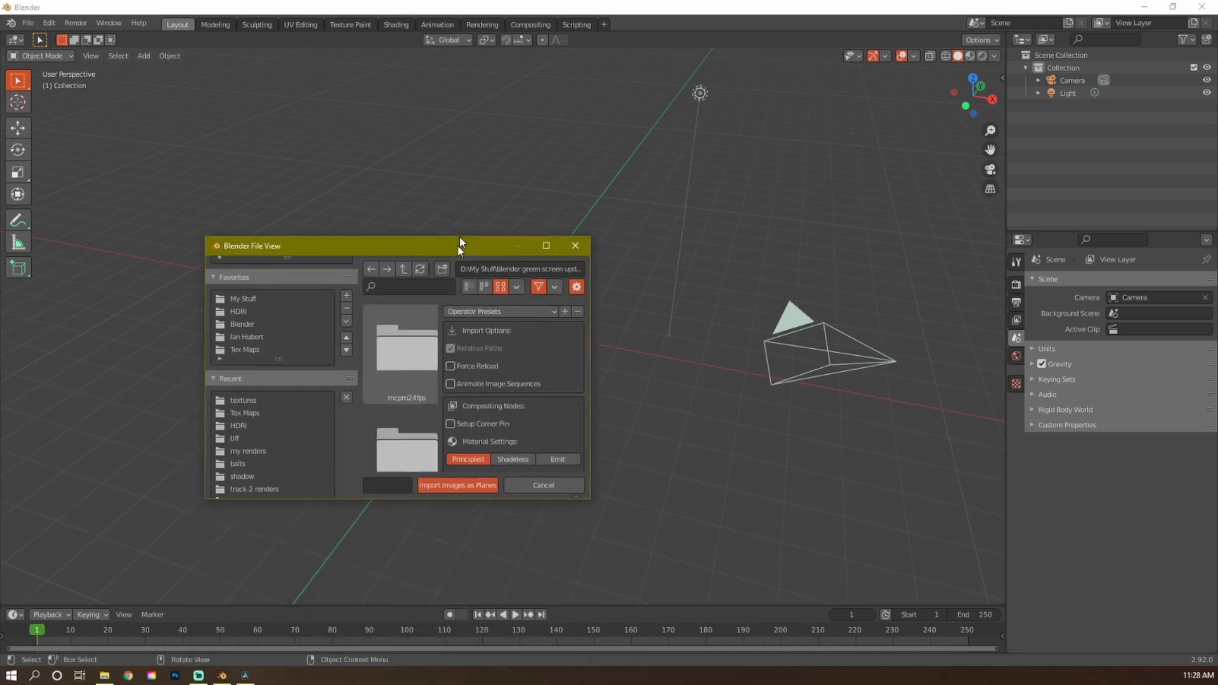
pyautogui.moveTo(460, 237); pyautogui.dragTo(459, 216)
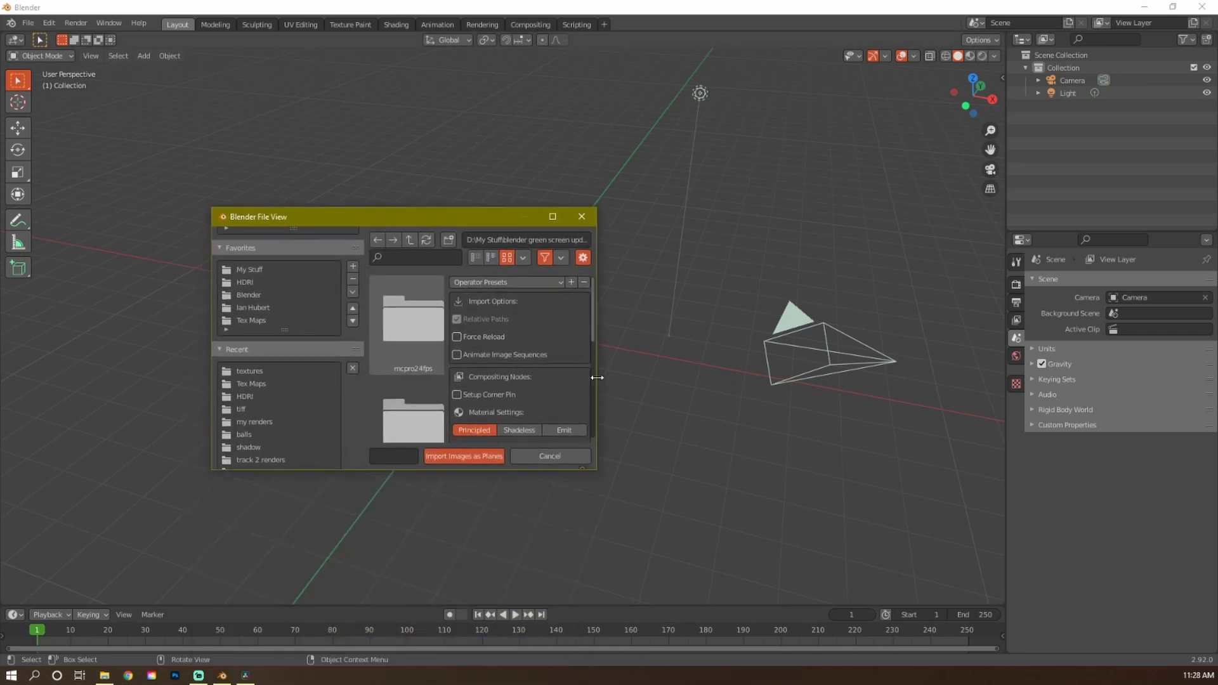
pyautogui.moveTo(593, 375); pyautogui.dragTo(778, 376)
pyautogui.doubleClick(413, 357)
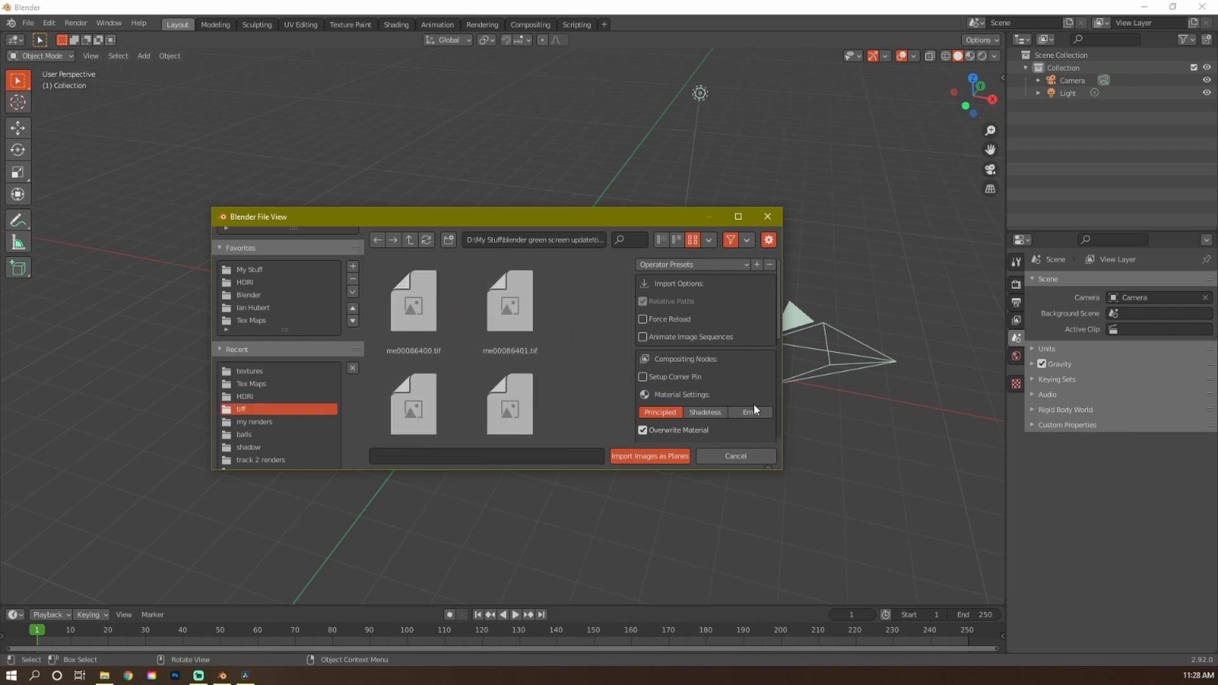
pyautogui.click(642, 337)
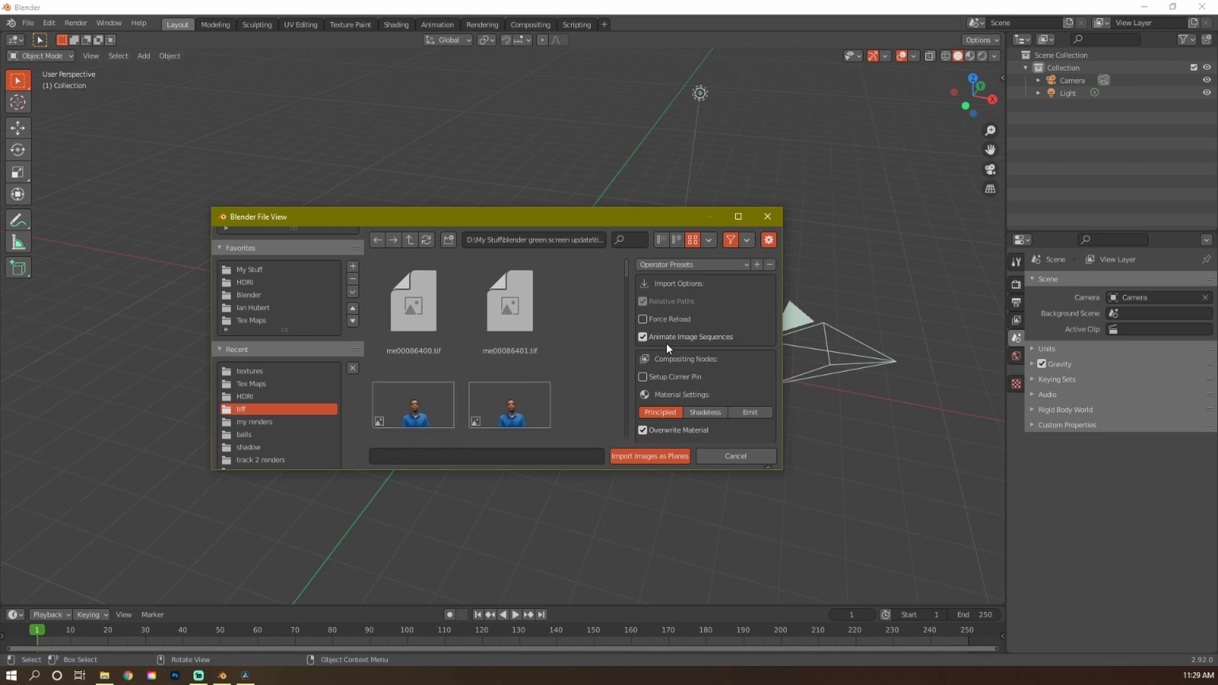
pyautogui.click(752, 412)
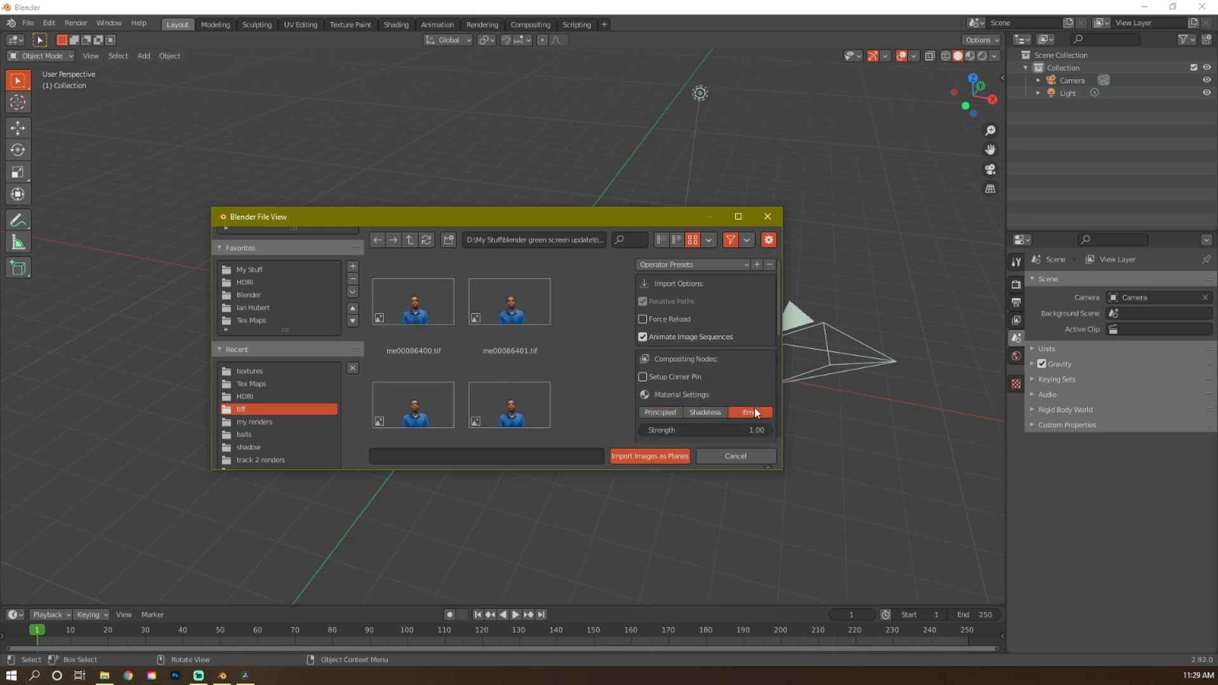
pyautogui.click(652, 457)
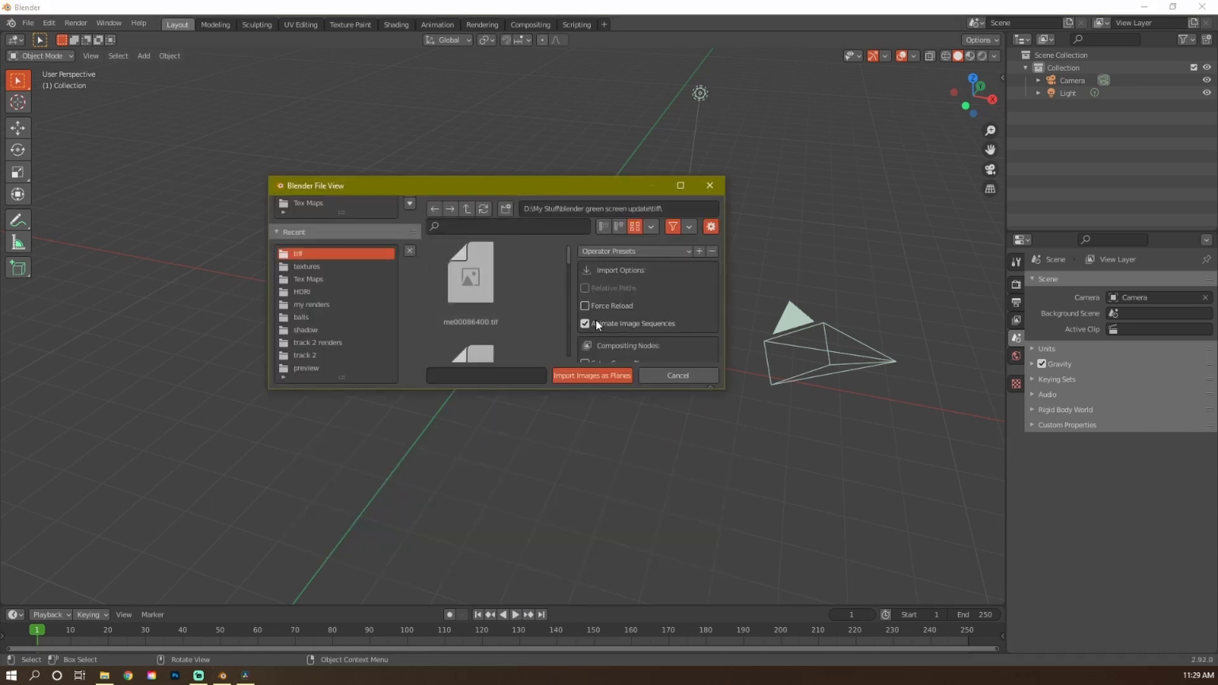
# Select the tif frames and import them as a single emissive image plane named me00086400
pyautogui.moveTo(601, 391); pyautogui.dragTo(603, 522)
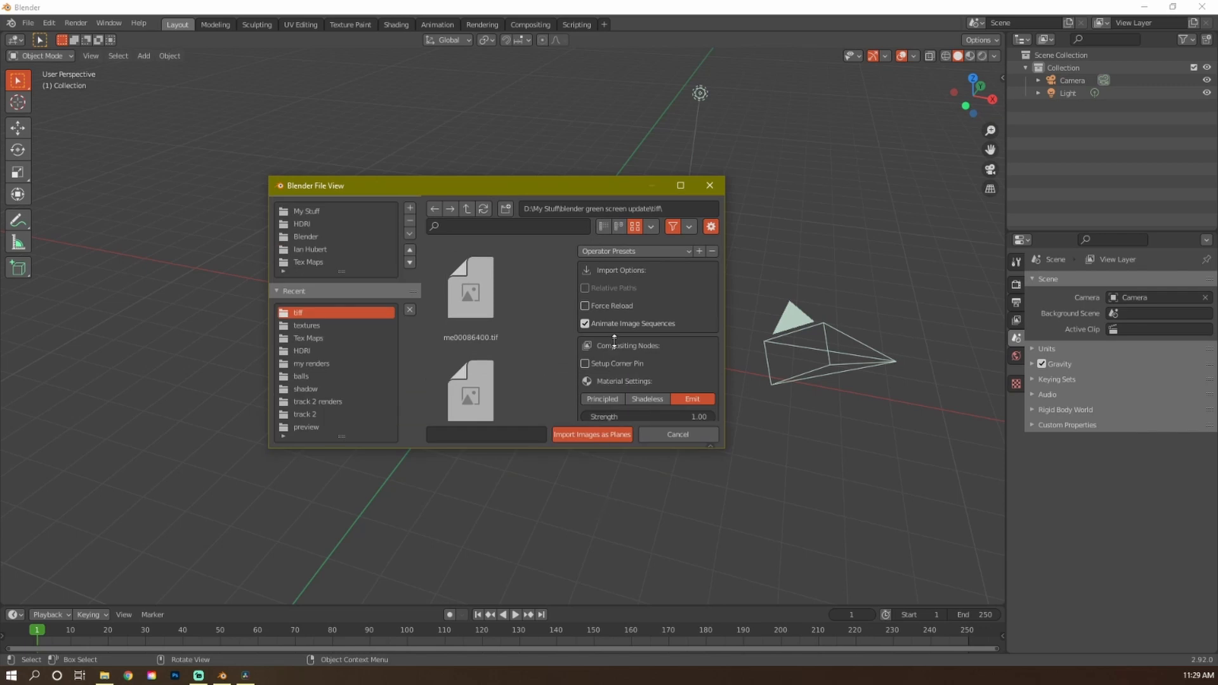
pyautogui.moveTo(647, 419); pyautogui.dragTo(647, 482)
pyautogui.click(470, 390)
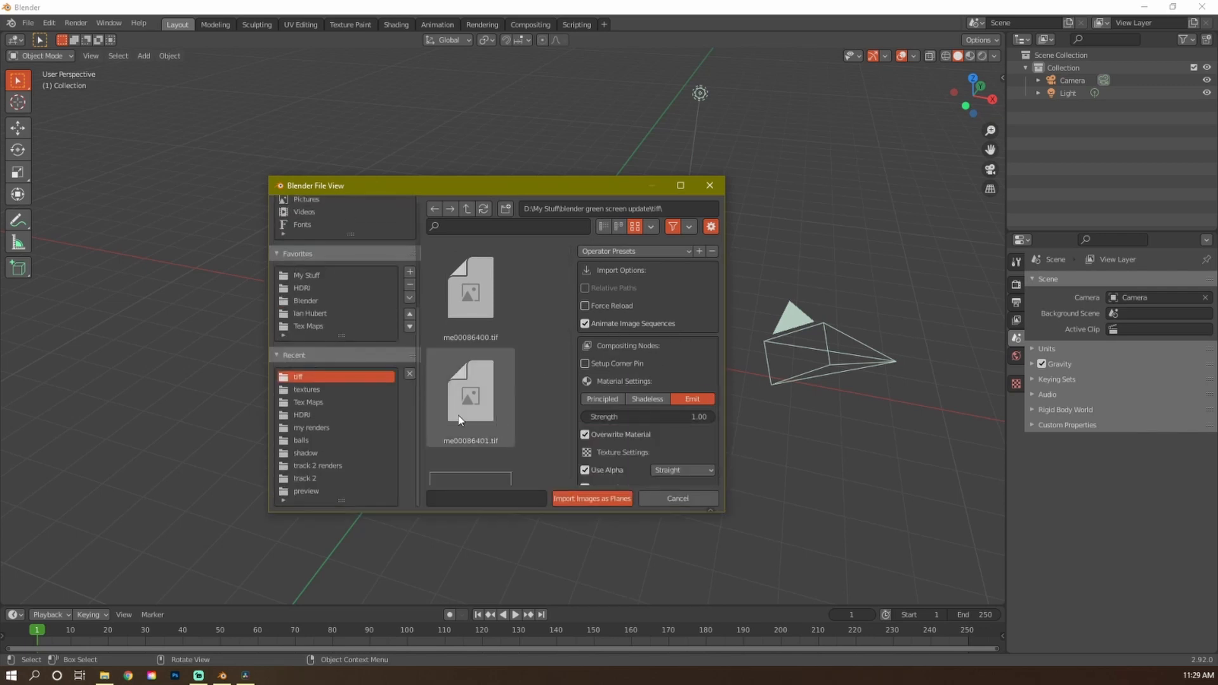
pyautogui.keyDown('shift'); pyautogui.click(471, 286); pyautogui.keyUp('shift')
pyautogui.click(588, 499)
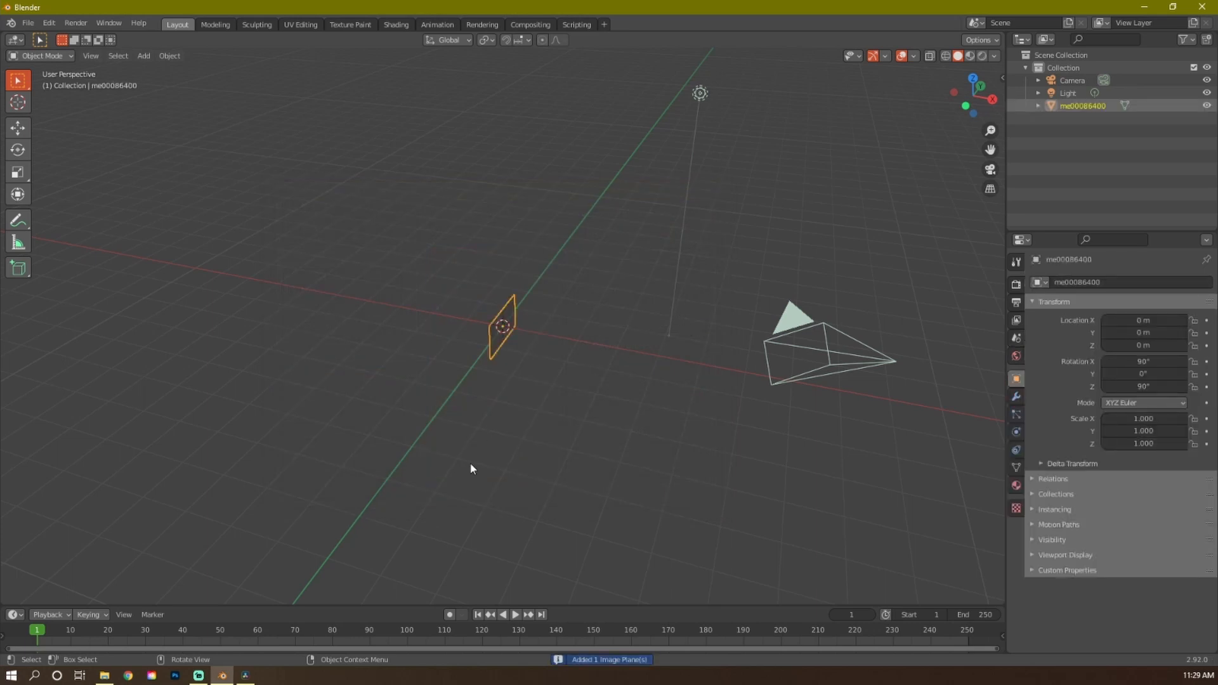
# Show the keyed performer on the plane in Material Preview shading, stepping one frame forward, viewed front-on
pyautogui.moveTo(492, 426); pyautogui.dragTo(534, 395, button='middle')
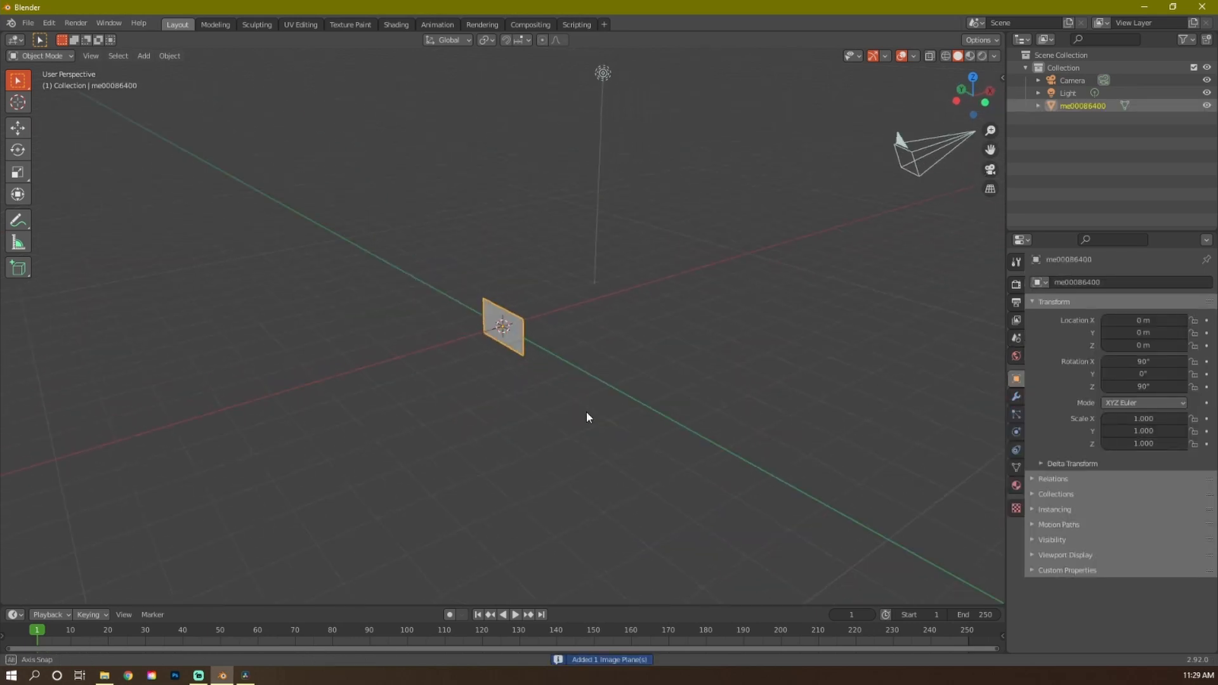
pyautogui.scroll(4, 533, 395)
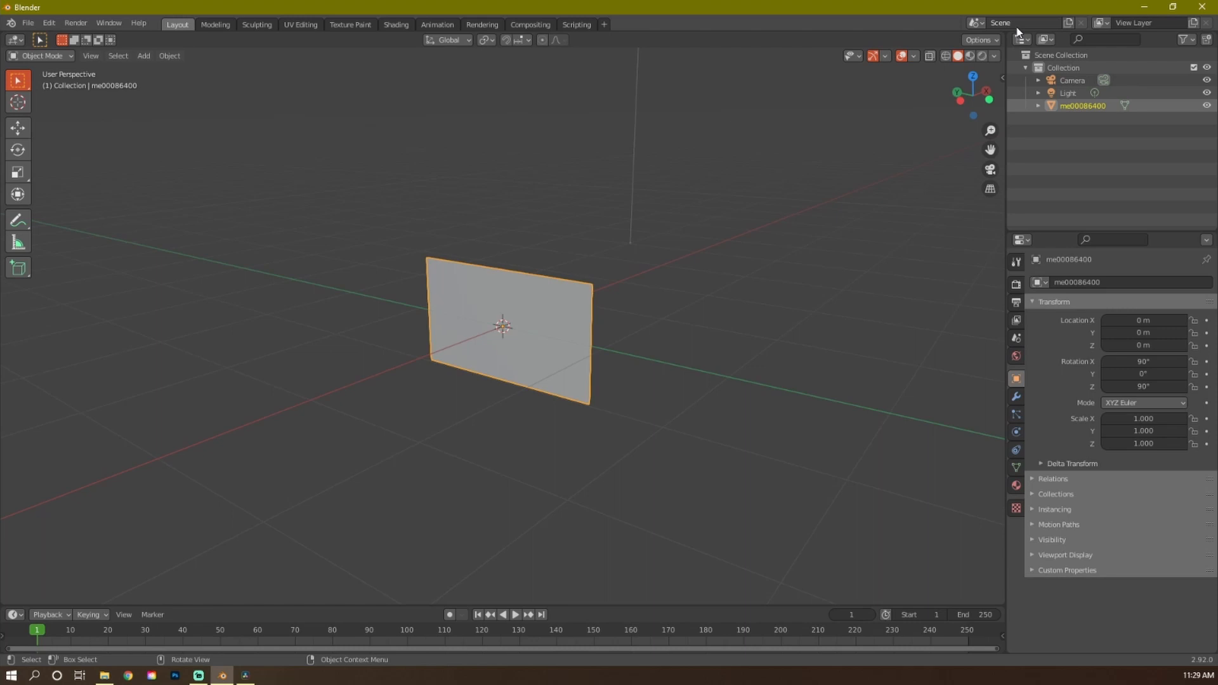
pyautogui.click(971, 56)
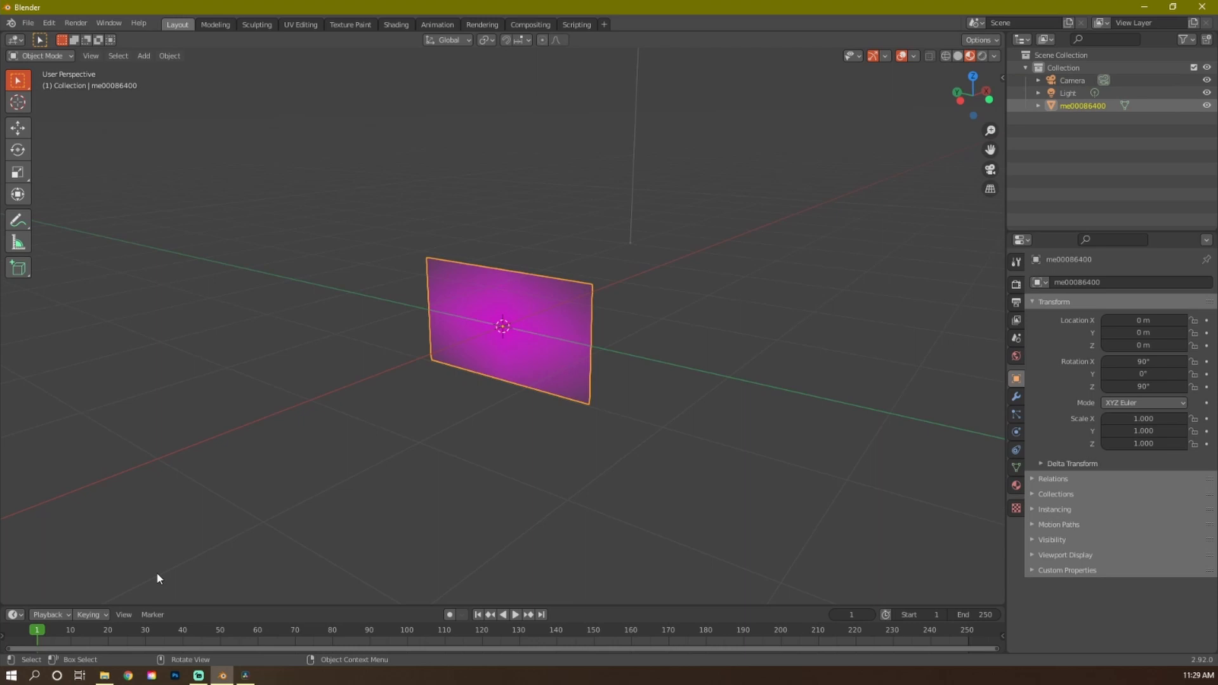
pyautogui.press('Right')
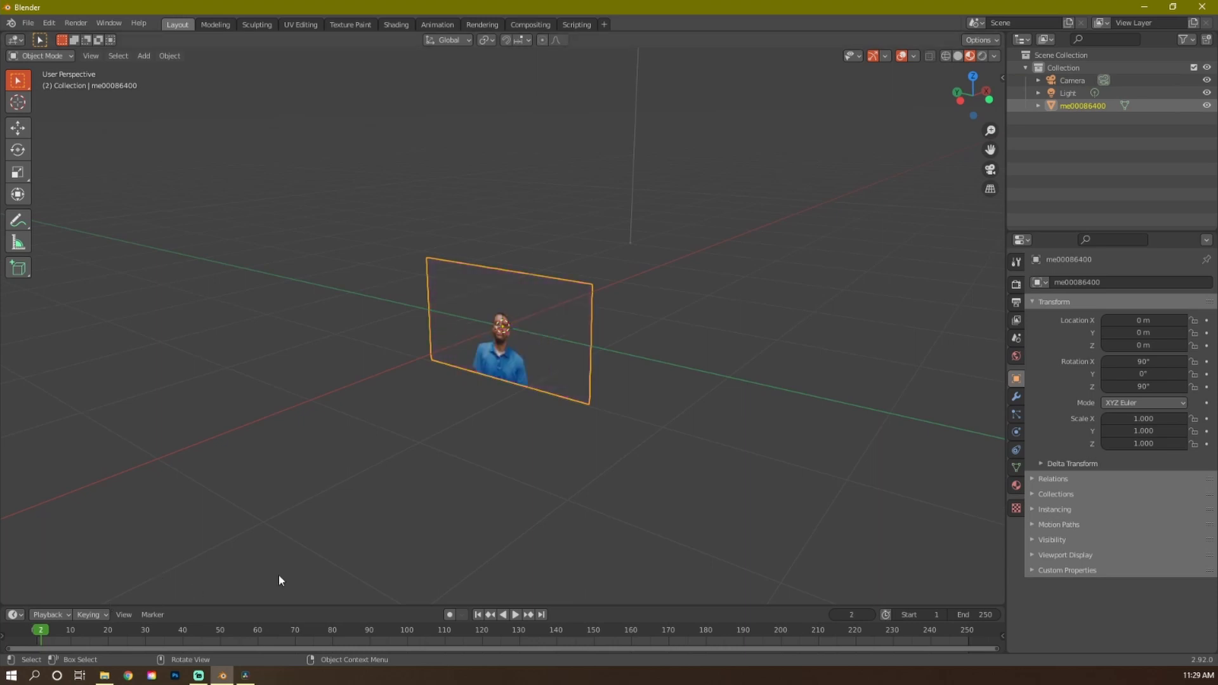
pyautogui.moveTo(279, 574)
pyautogui.mouseDown(button='middle')
pyautogui.moveTo(296, 498)
pyautogui.moveTo(503, 505)
pyautogui.mouseUp(button='middle')
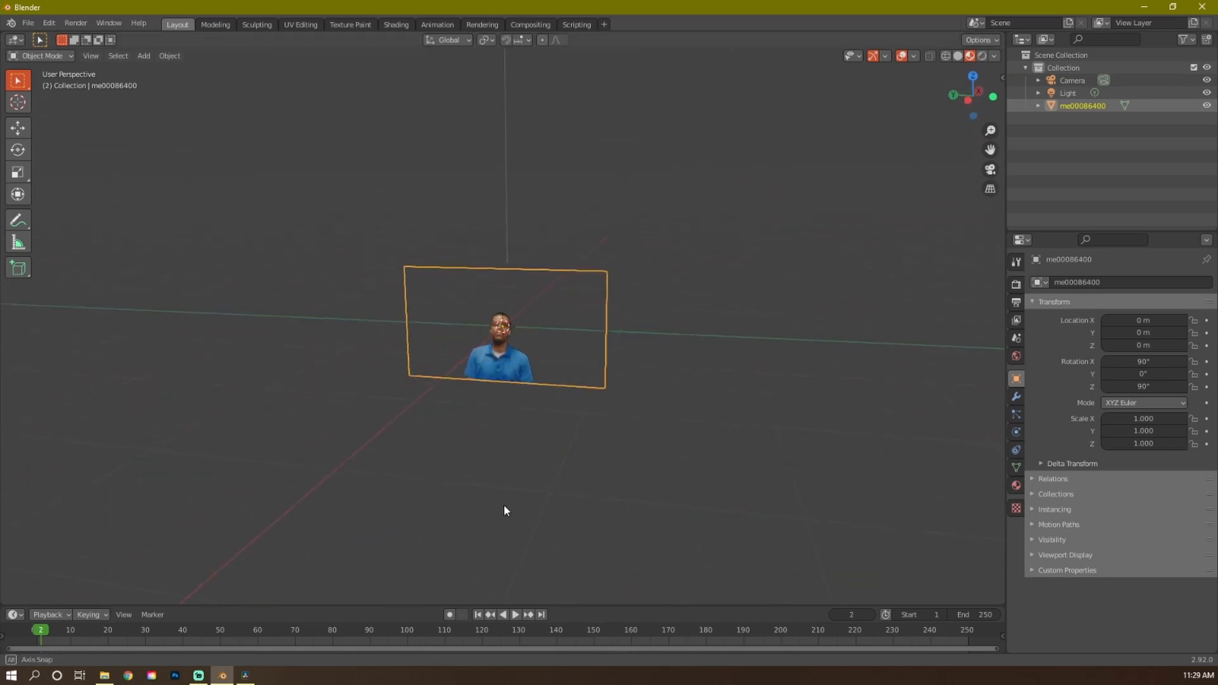
pyautogui.scroll(5, 526, 454)
pyautogui.moveTo(557, 442)
pyautogui.mouseDown(button='middle')
pyautogui.moveTo(320, 430)
pyautogui.moveTo(589, 448)
pyautogui.mouseUp(button='middle')
pyautogui.scroll(-2, 588, 448)
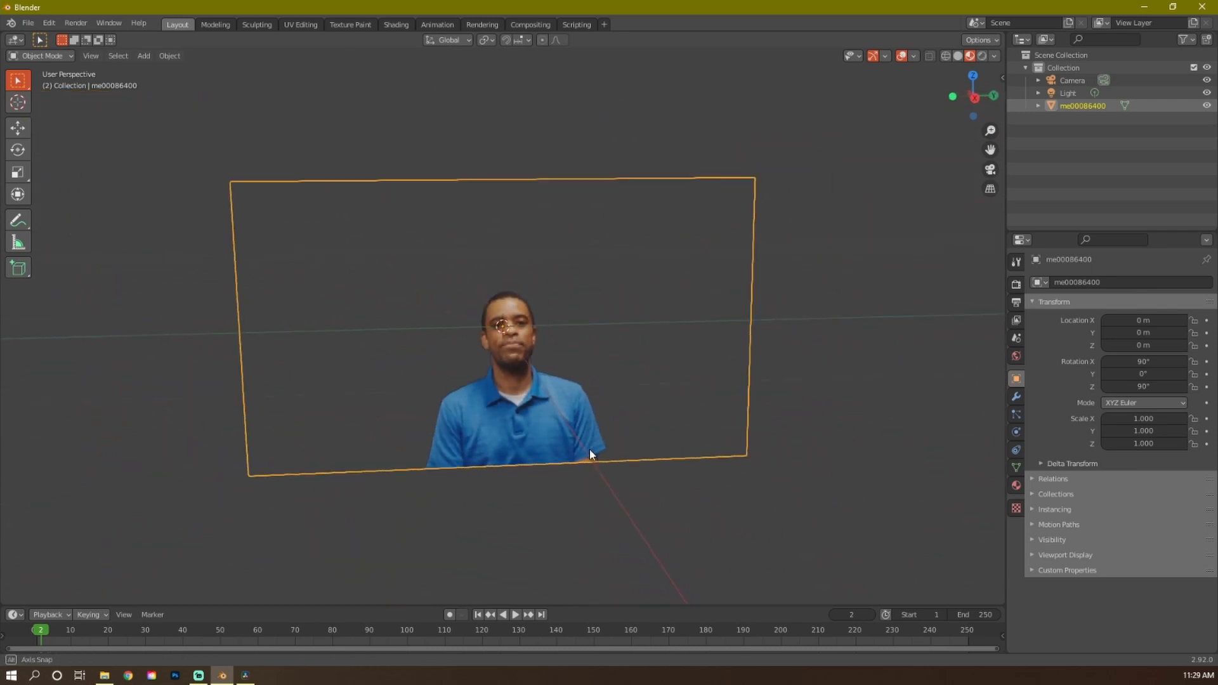
# Play and scrub the footage through frames 65 and 132 to check the sequence animates
pyautogui.press('space')
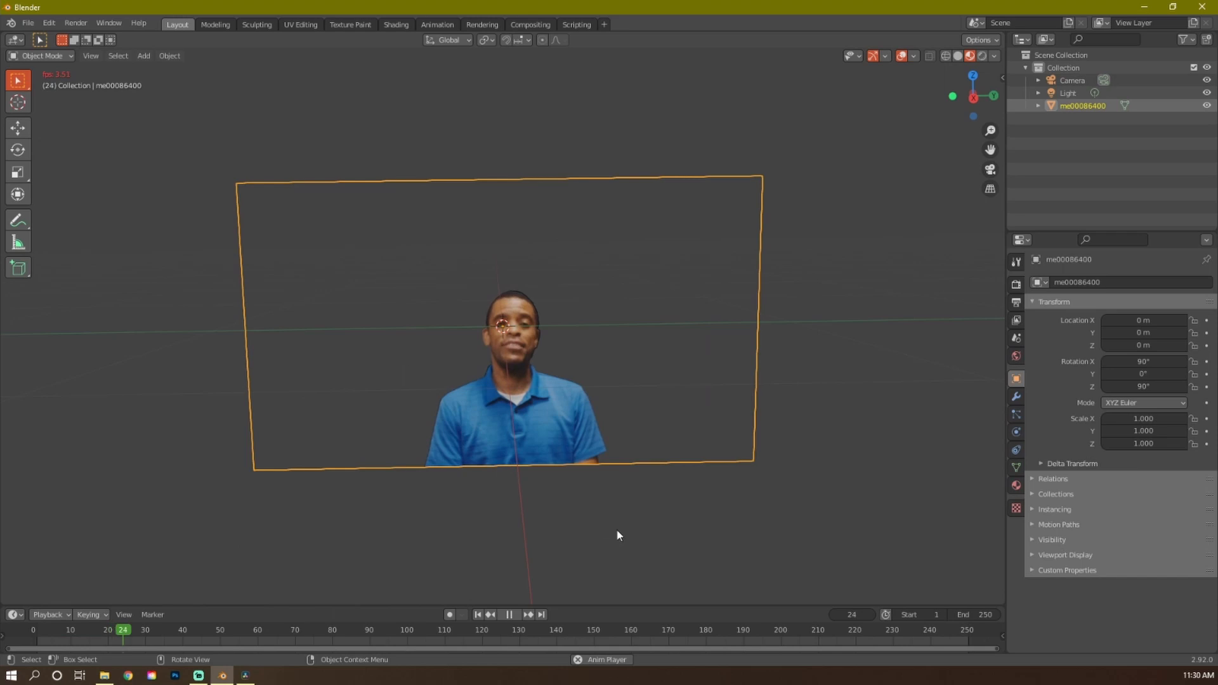
pyautogui.press('space')
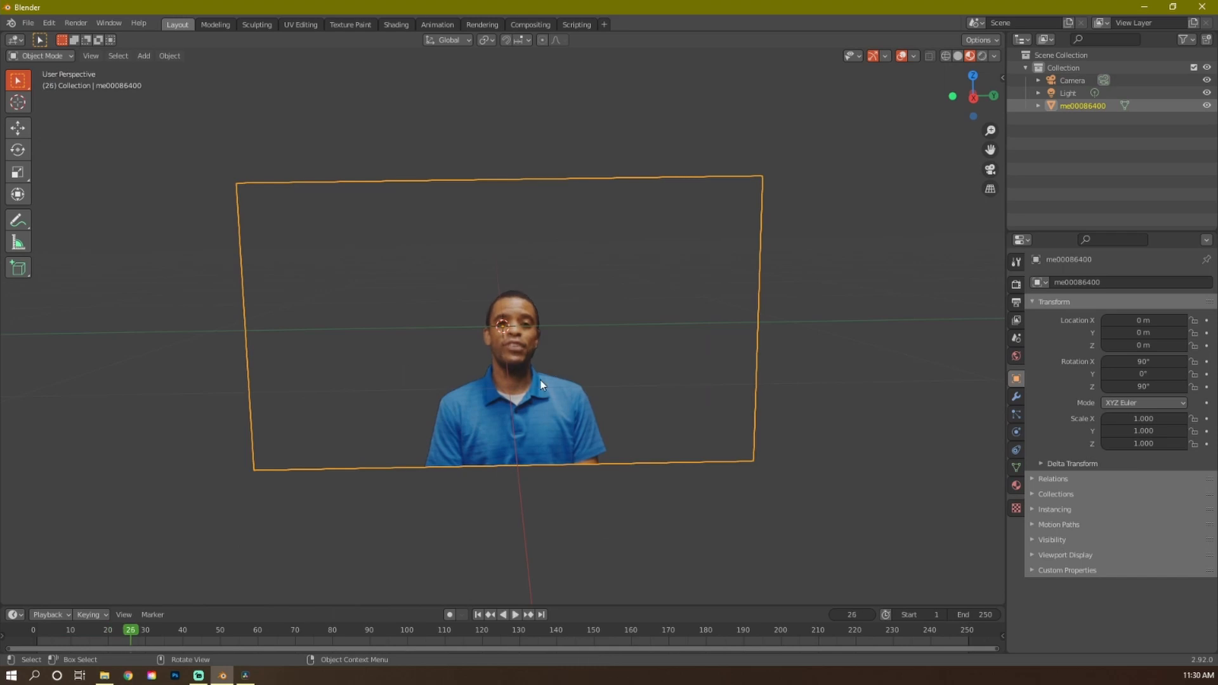
pyautogui.click(275, 631)
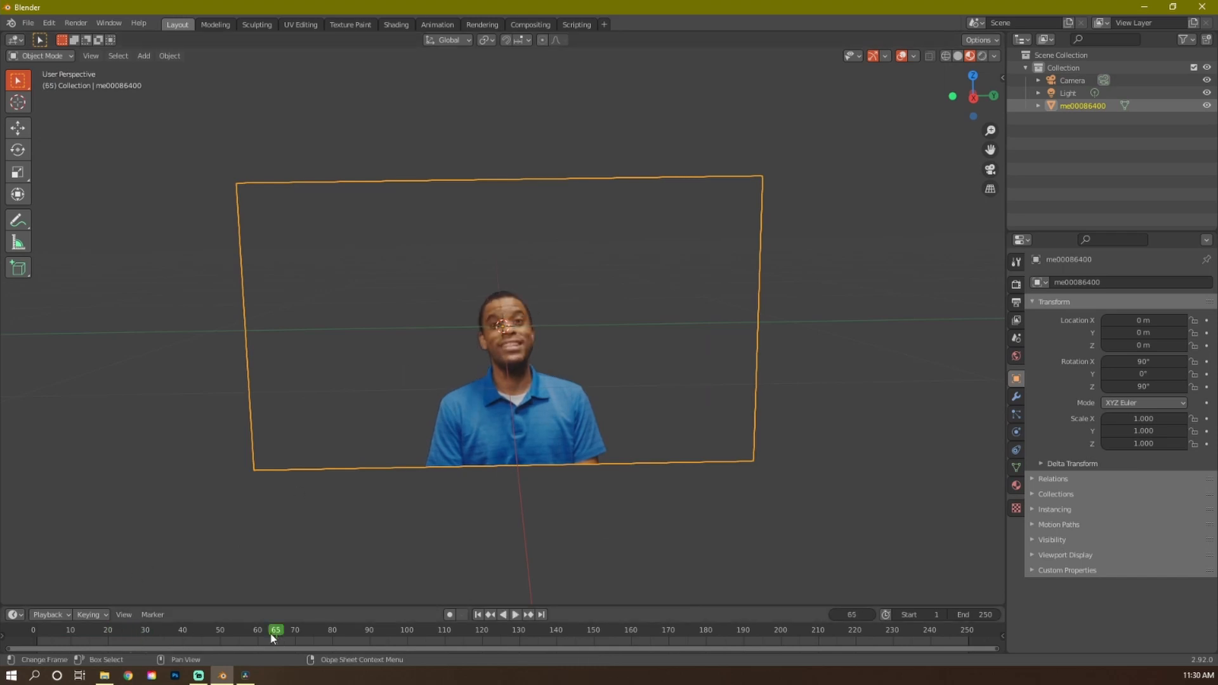
pyautogui.click(526, 630)
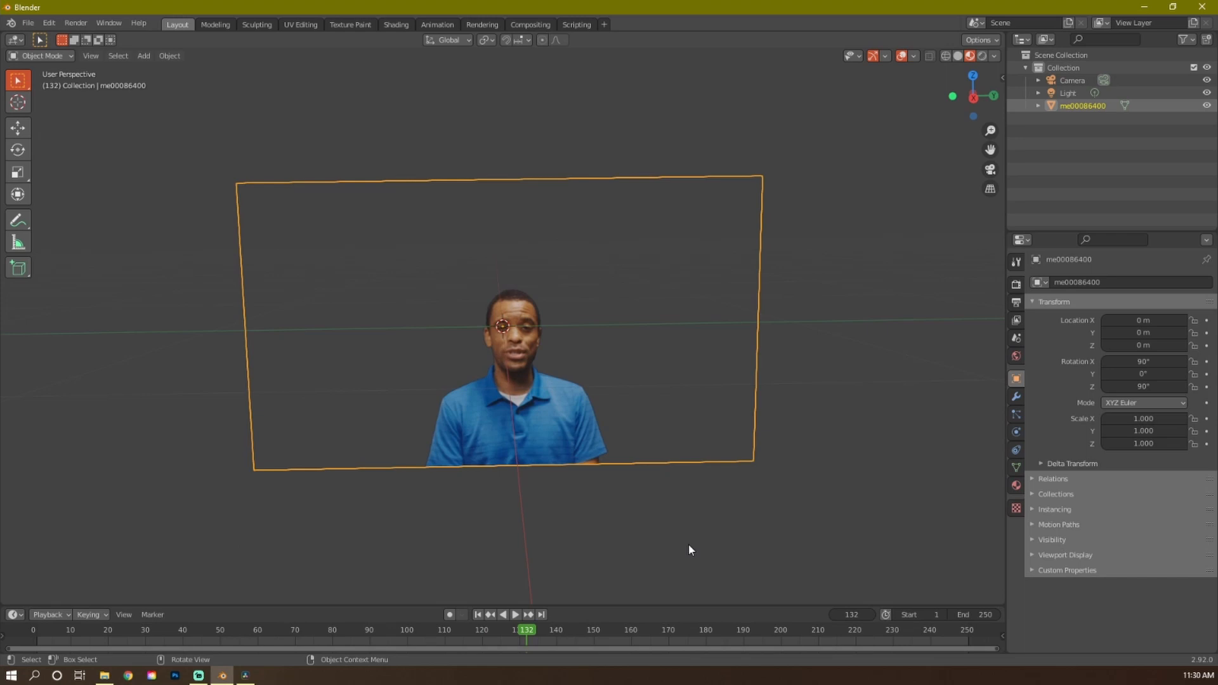
pyautogui.moveTo(534, 630); pyautogui.dragTo(278, 630)
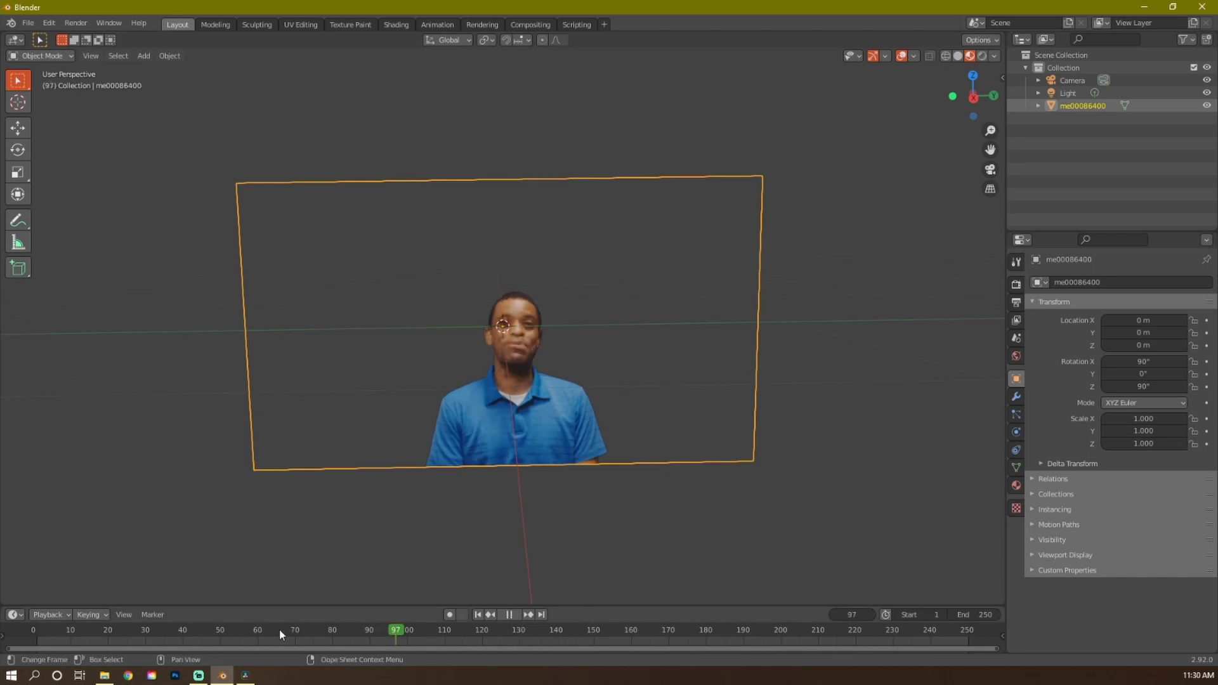
# Move the image plane up along Z about half a metre so its bottom edge rests on the grid
pyautogui.moveTo(489, 484)
pyautogui.mouseDown(button='middle')
pyautogui.moveTo(635, 466)
pyautogui.moveTo(538, 287)
pyautogui.mouseUp(button='middle')
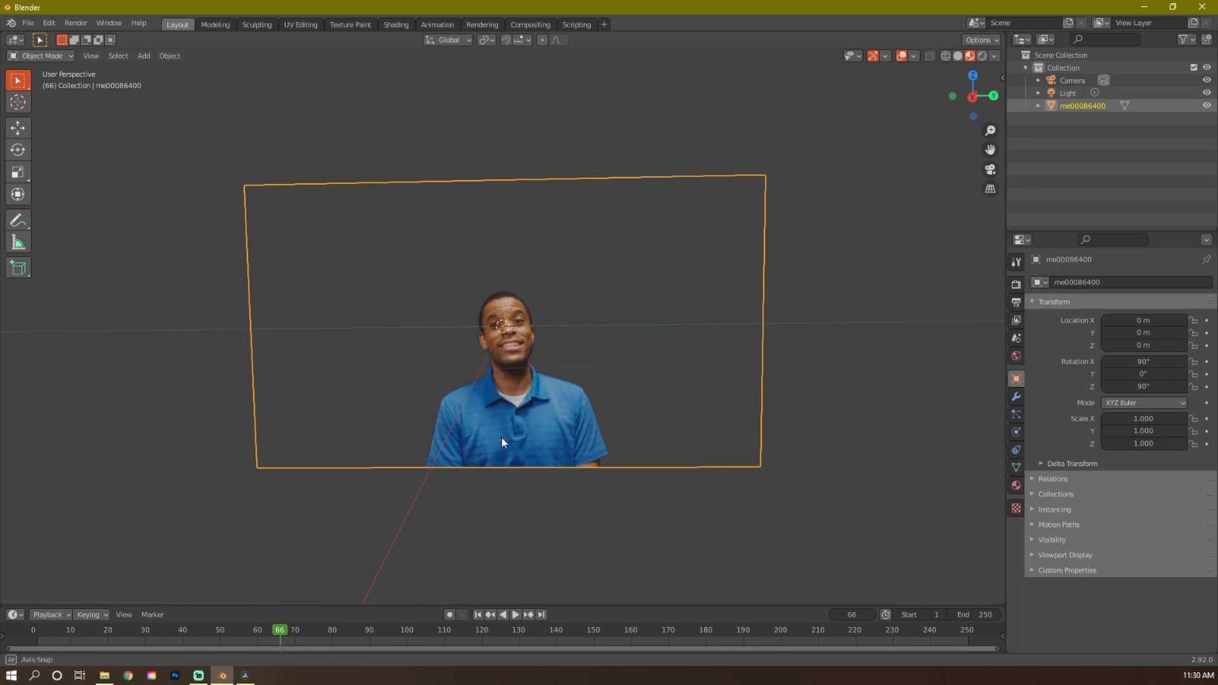
pyautogui.press('g')
pyautogui.press('z')
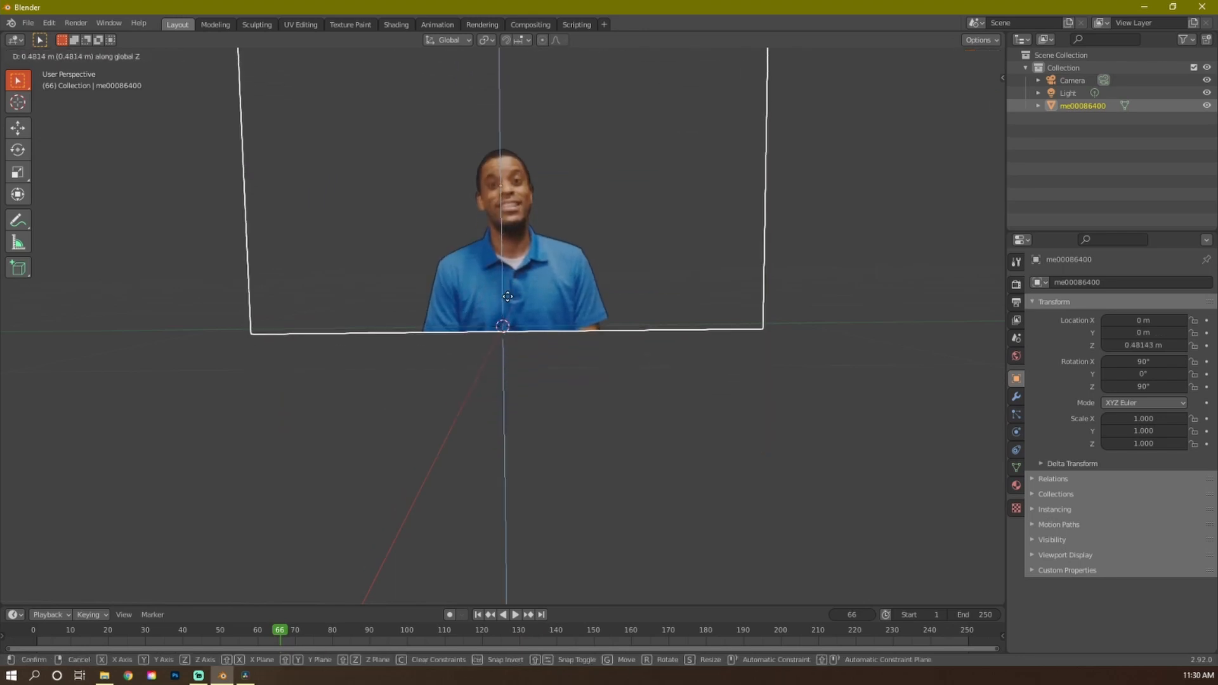
pyautogui.click(536, 302)
pyautogui.scroll(-3, 581, 338)
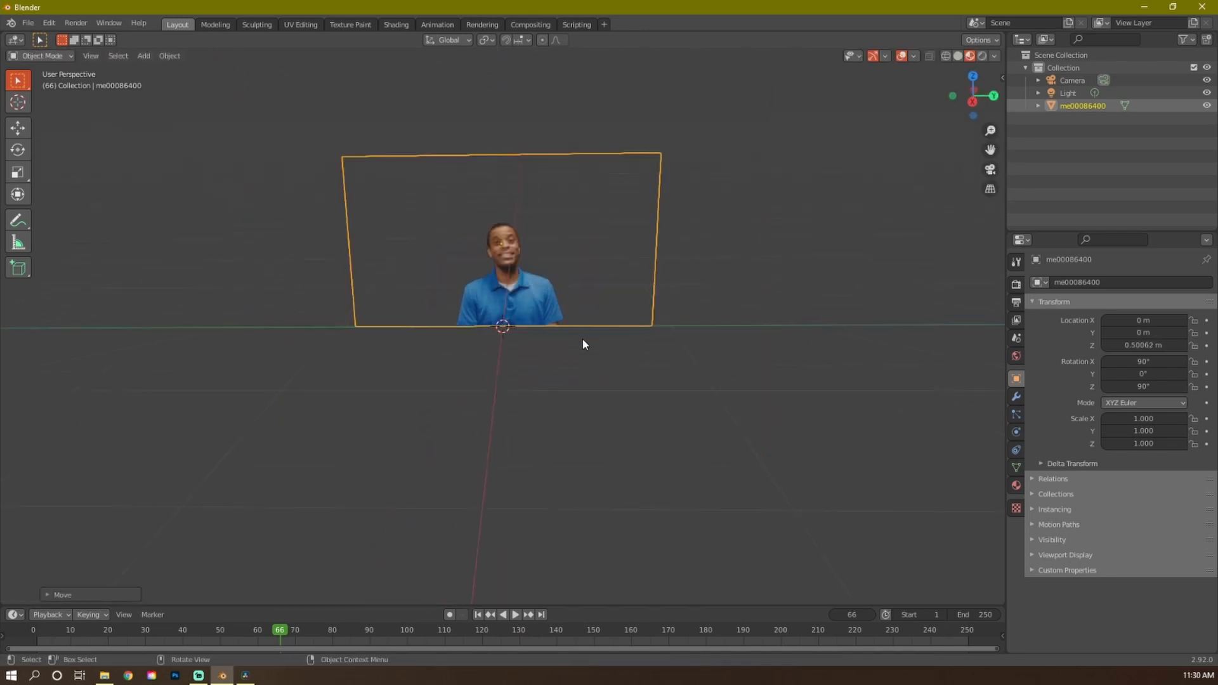
pyautogui.hotkey('shift', 'a')
pyautogui.moveTo(518, 201)
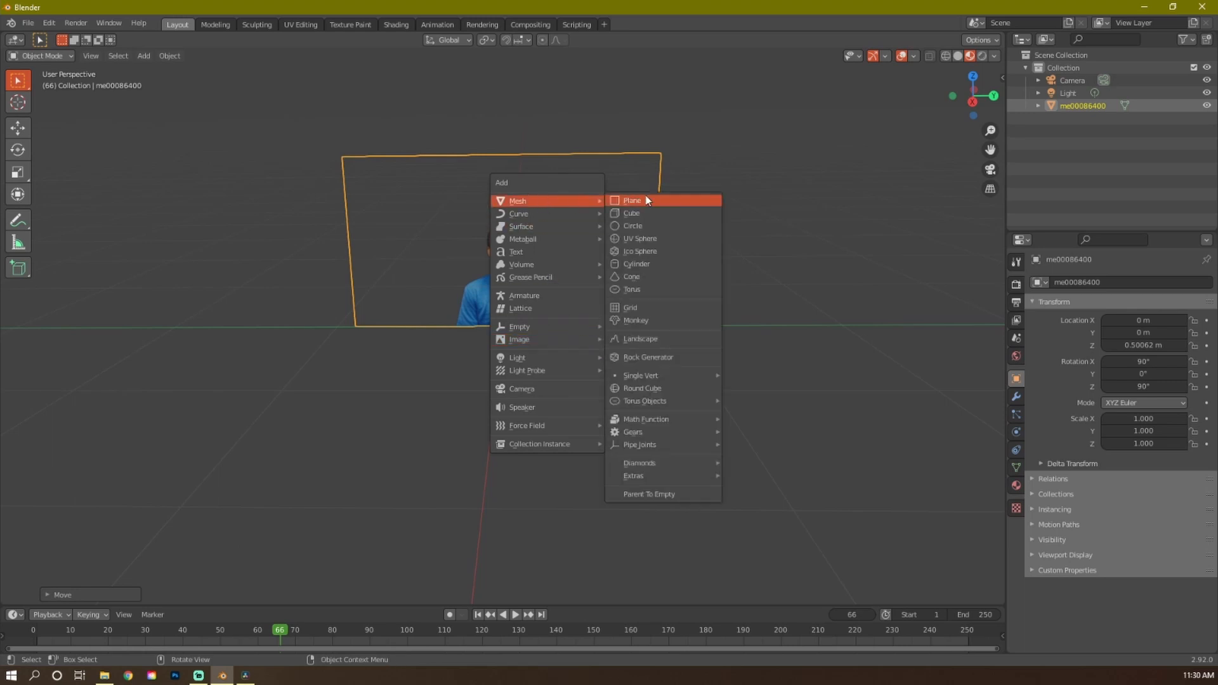
# Add a cube and scale it to 0.867 on X and 0.705 on Y, forming a tall box
pyautogui.click(654, 212)
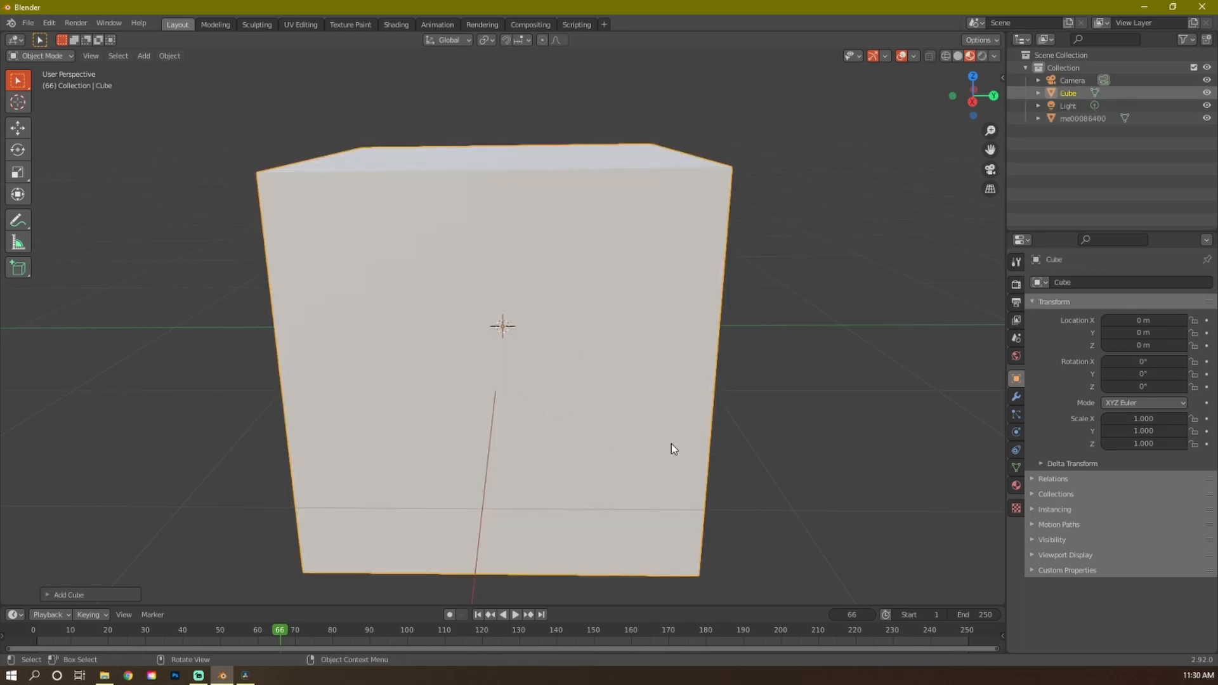
pyautogui.press('s')
pyautogui.press('x')
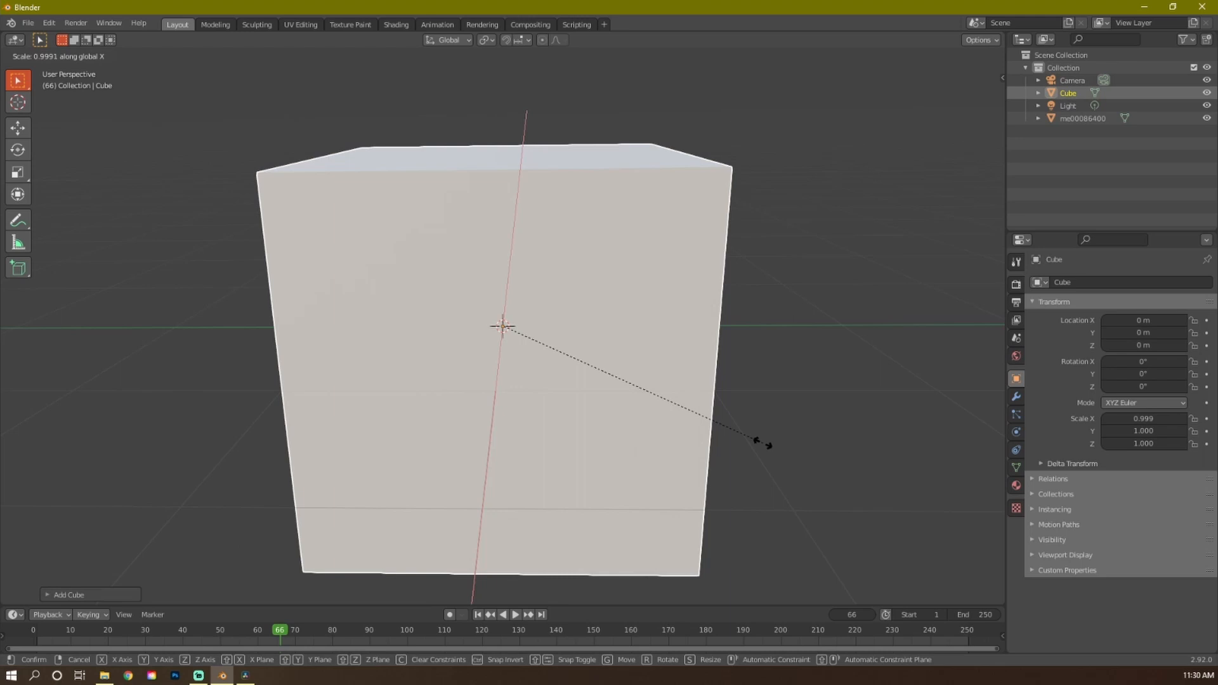
pyautogui.click(671, 421)
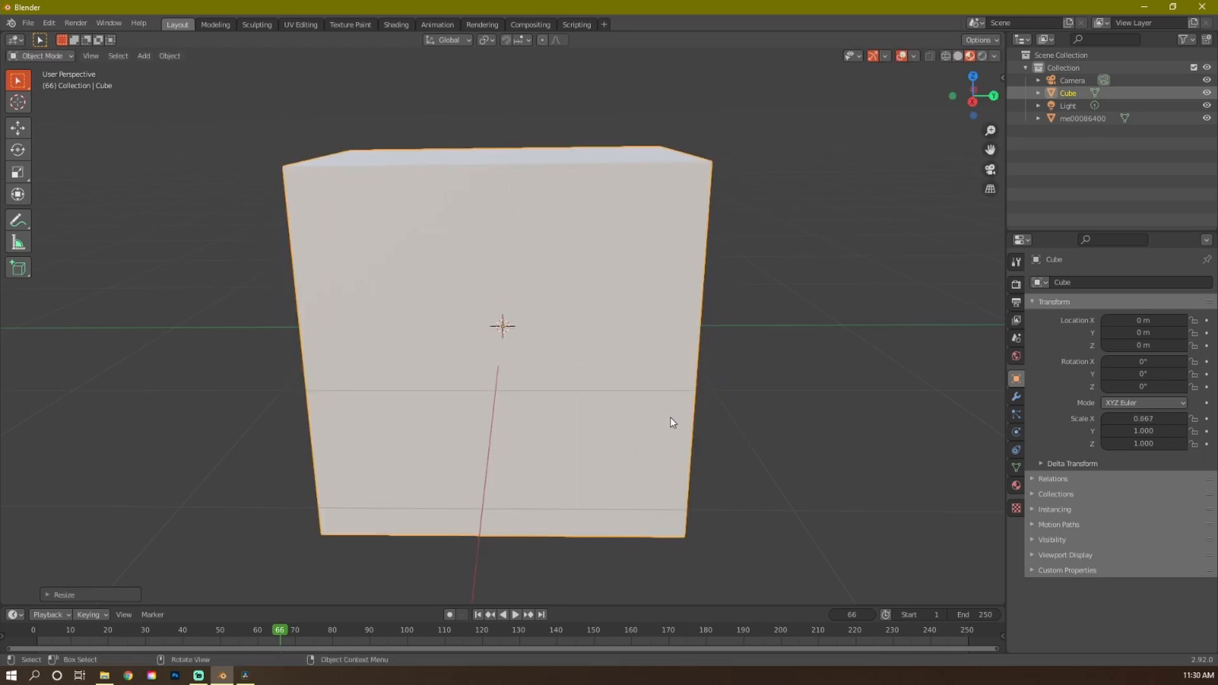
pyautogui.press('s')
pyautogui.press('y')
pyautogui.click(608, 412)
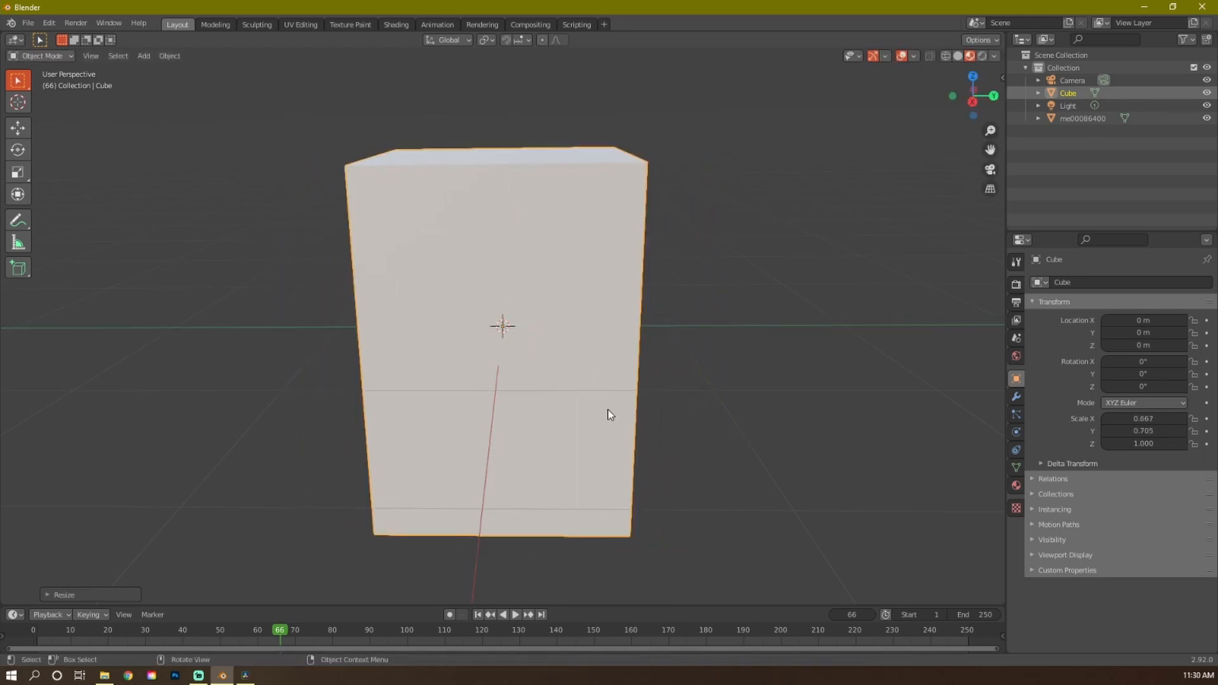
pyautogui.press('Tab')
# Add two horizontal loop cuts to the box, one near the top and one lower down
pyautogui.hotkey('ctrl', 'r')
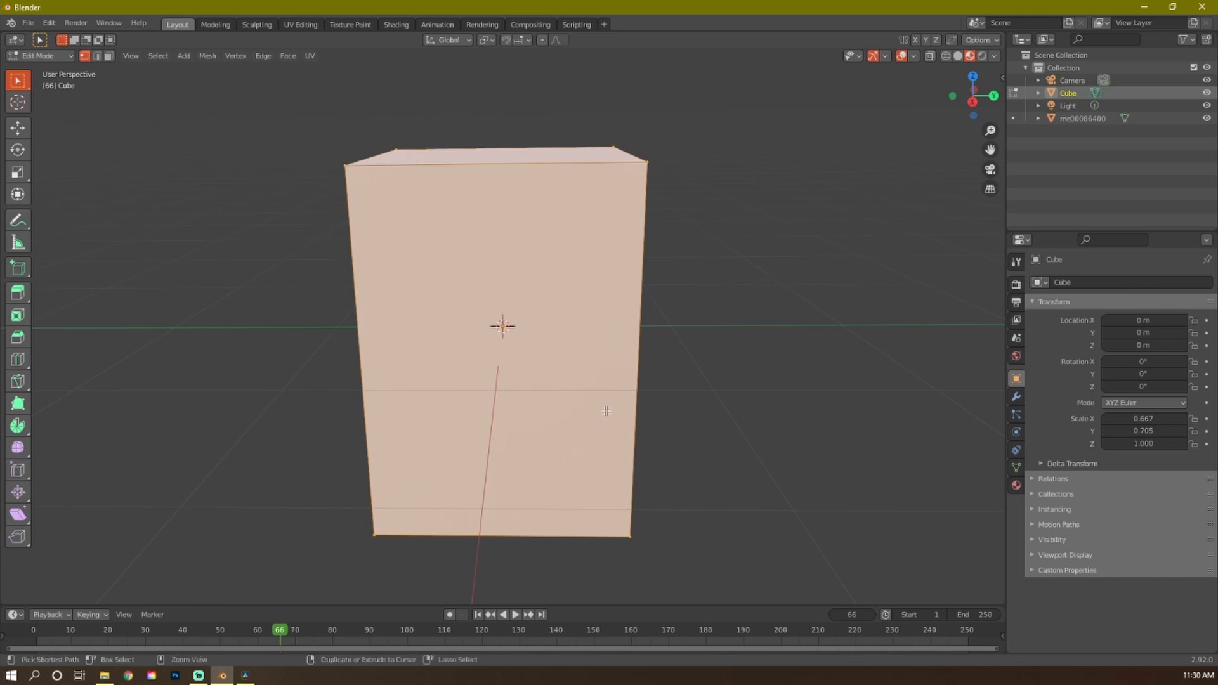
pyautogui.click(360, 396)
pyautogui.click(364, 288)
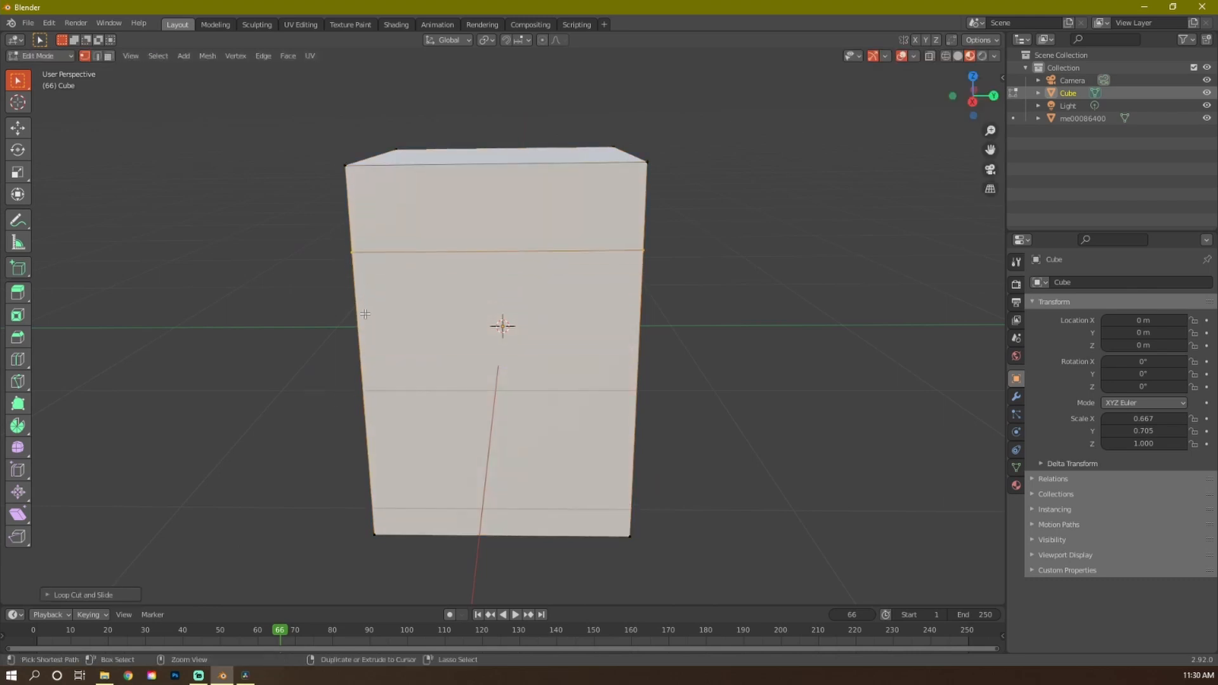
pyautogui.hotkey('ctrl', 'r')
pyautogui.click(367, 348)
pyautogui.click(371, 367)
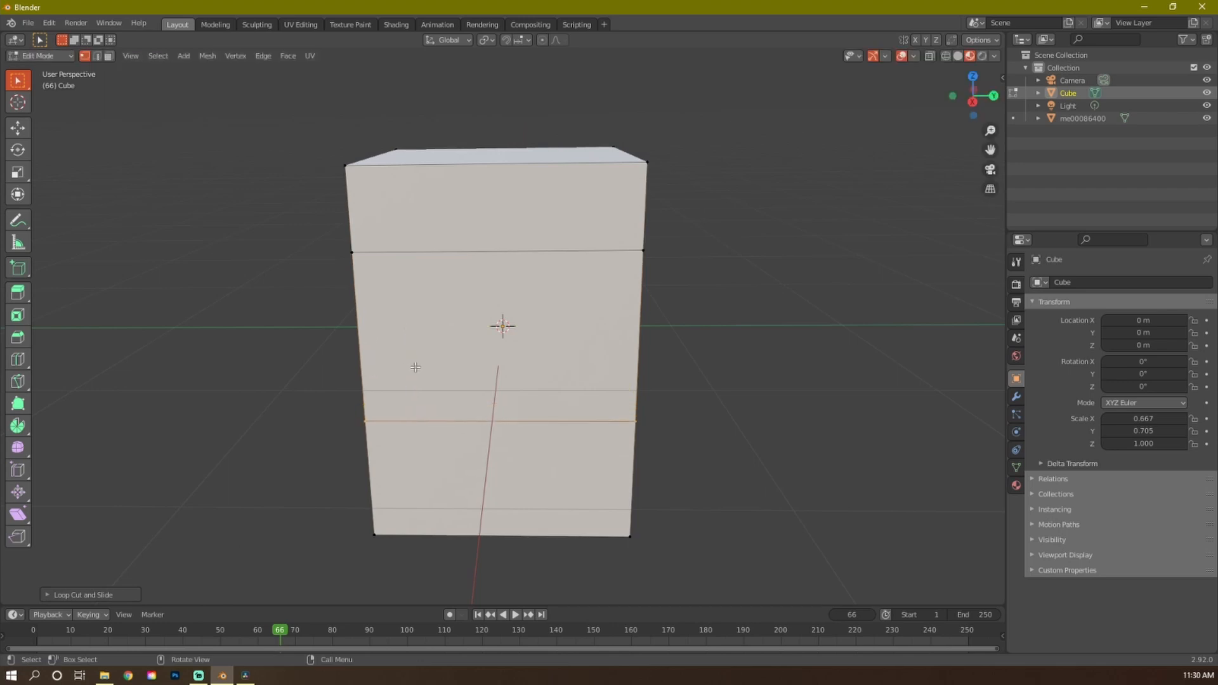
# Inset the middle front face, extrude it inward, and delete it to open a recessed window
pyautogui.press('3')
pyautogui.click(457, 369)
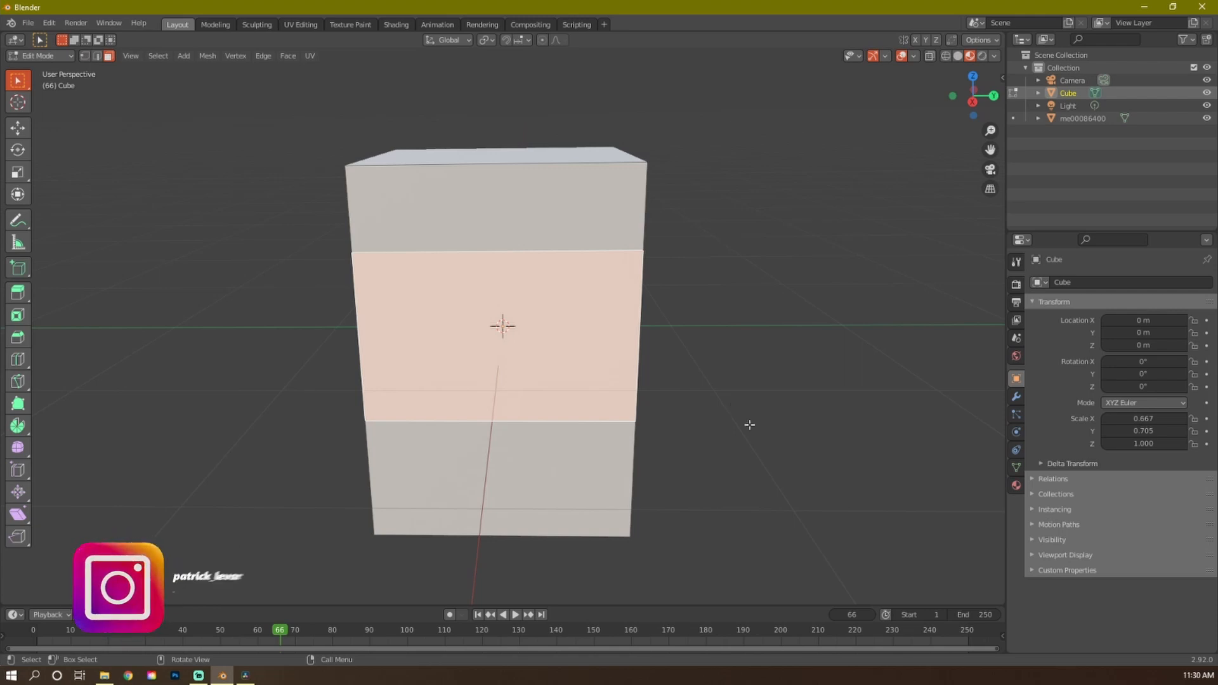
pyautogui.press('i')
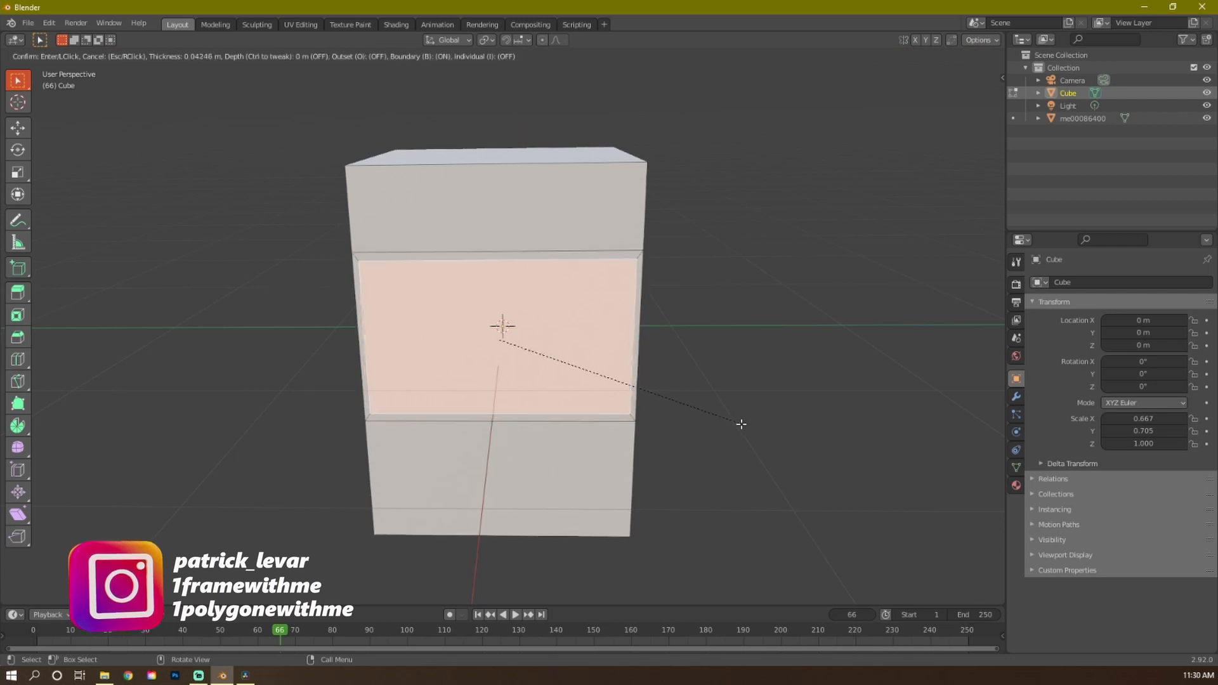
pyautogui.click(732, 421)
pyautogui.press('e')
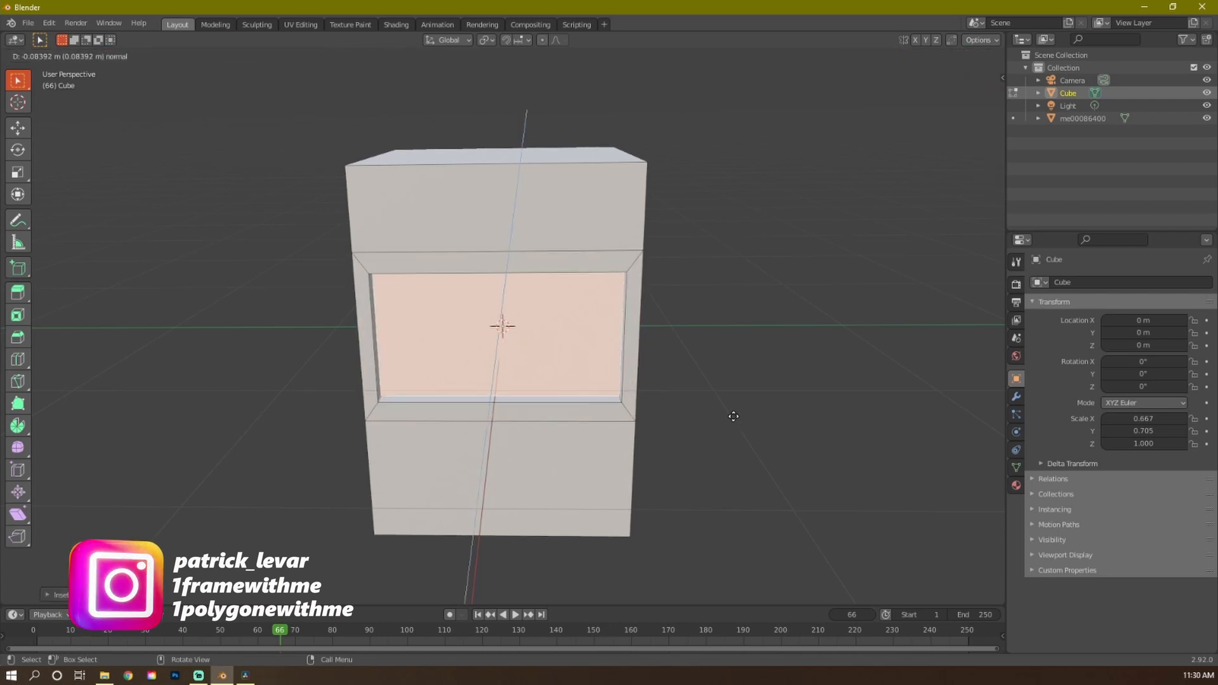
pyautogui.click(737, 409)
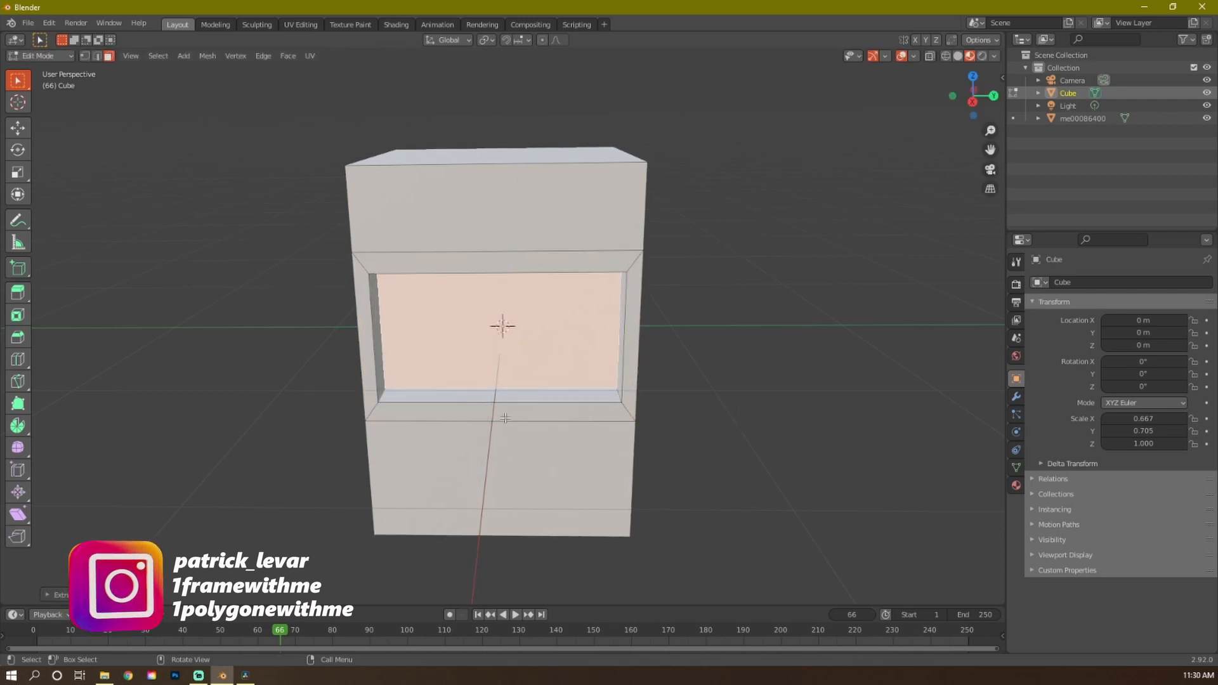
pyautogui.press('x')
pyautogui.click(491, 447)
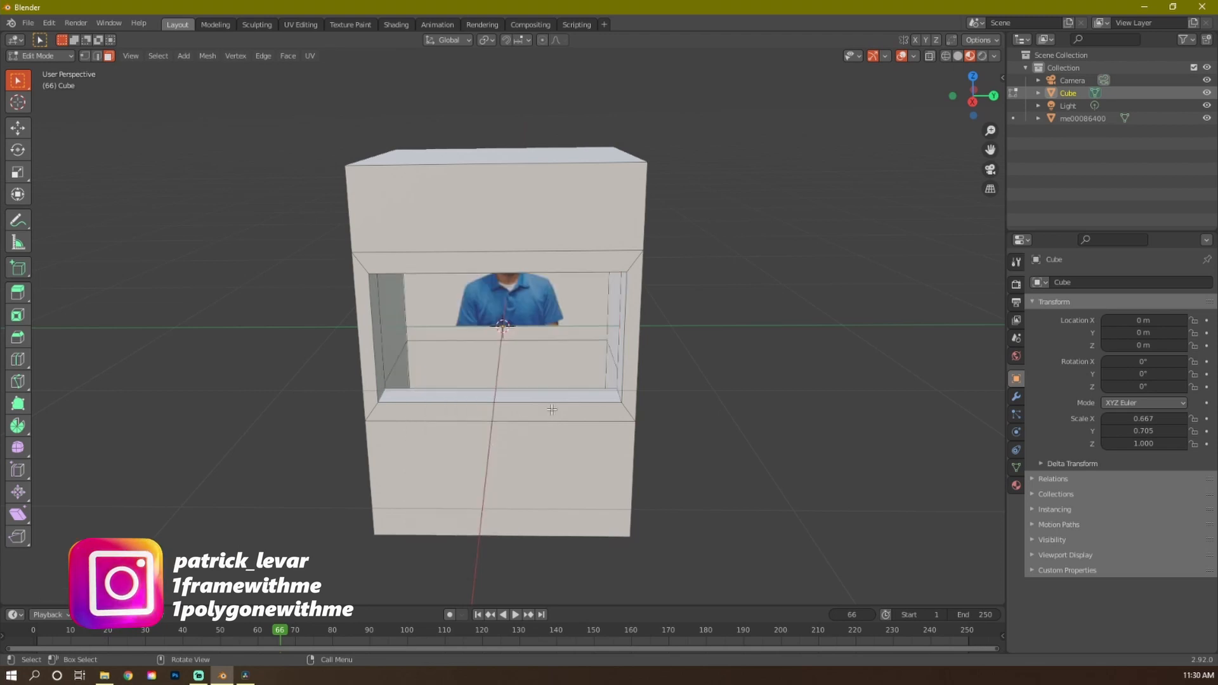
pyautogui.moveTo(491, 446); pyautogui.dragTo(638, 416, button='middle')
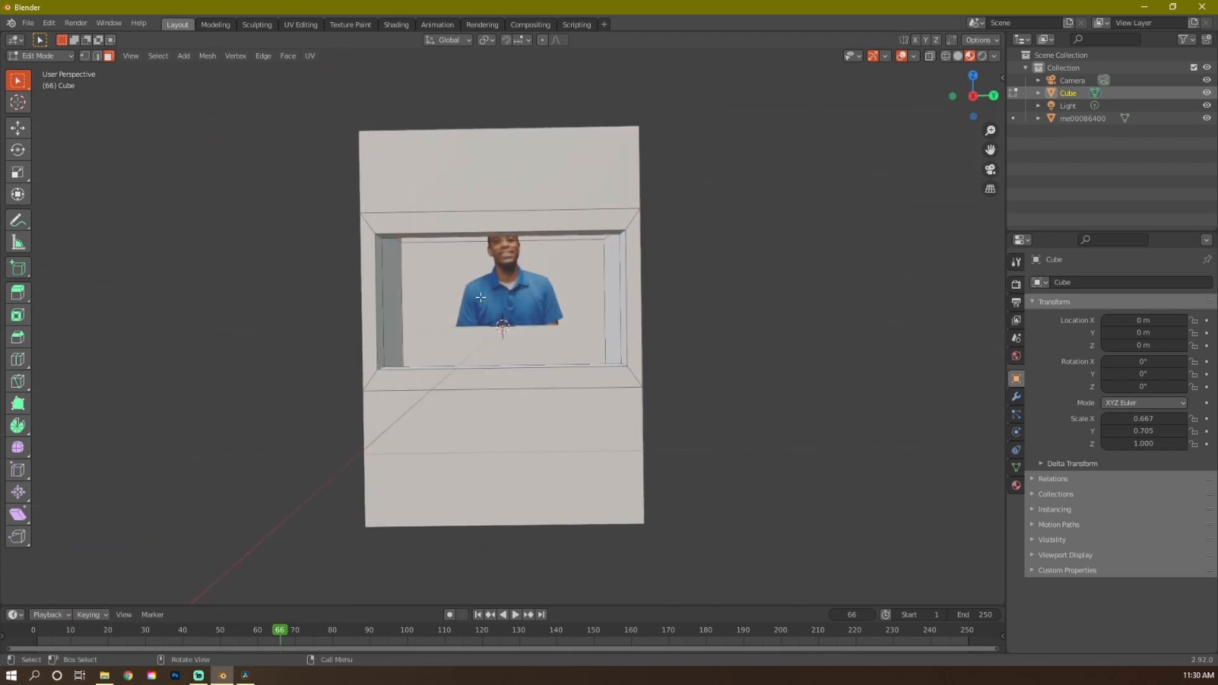
# Move the performer plane into the window opening and scale it to about 1.02
pyautogui.press('Tab')
pyautogui.click(510, 297)
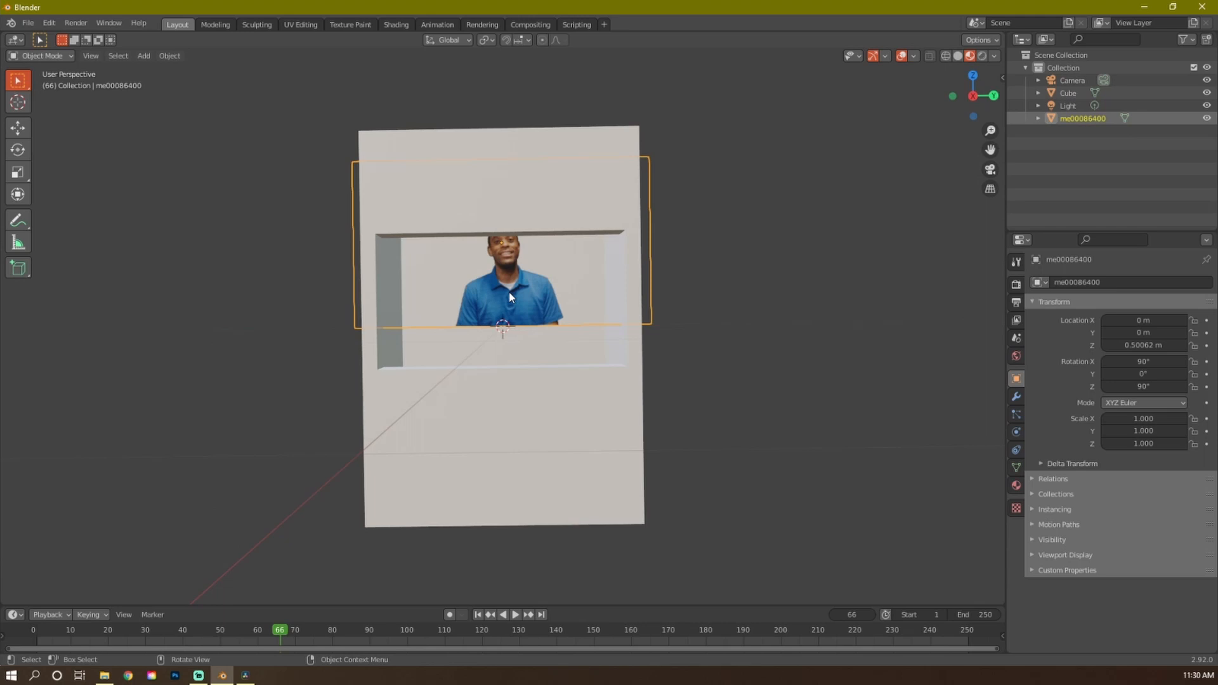
pyautogui.press('g')
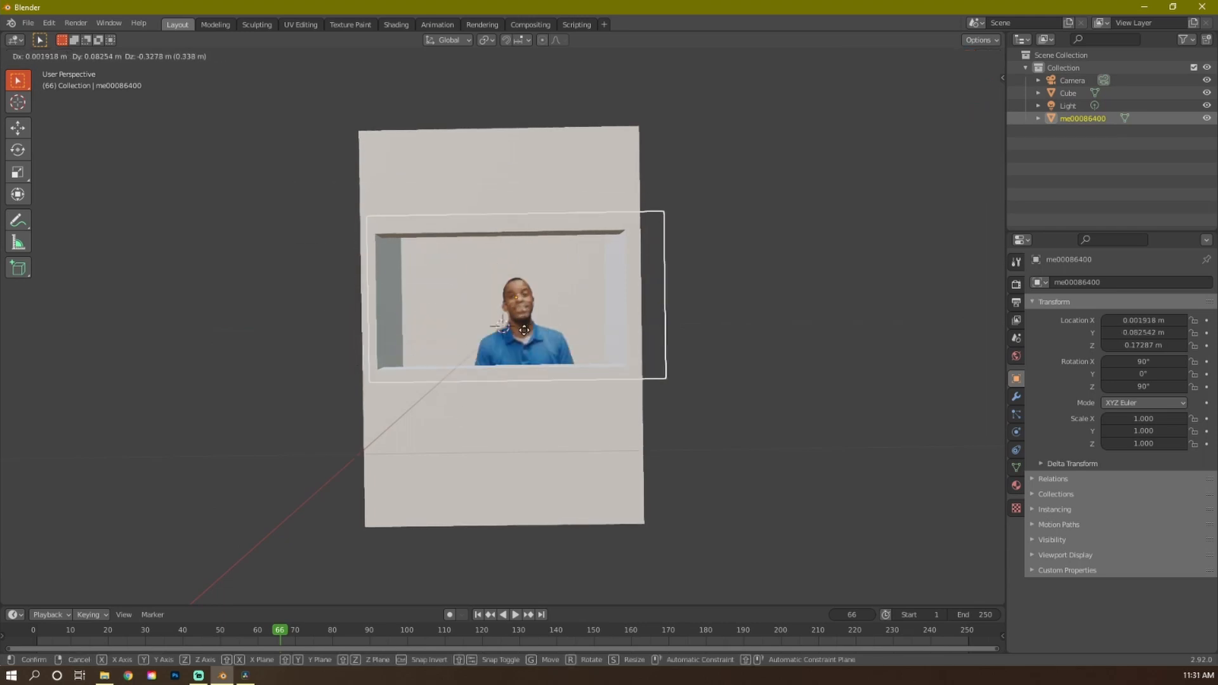
pyautogui.click(535, 389)
pyautogui.press('s')
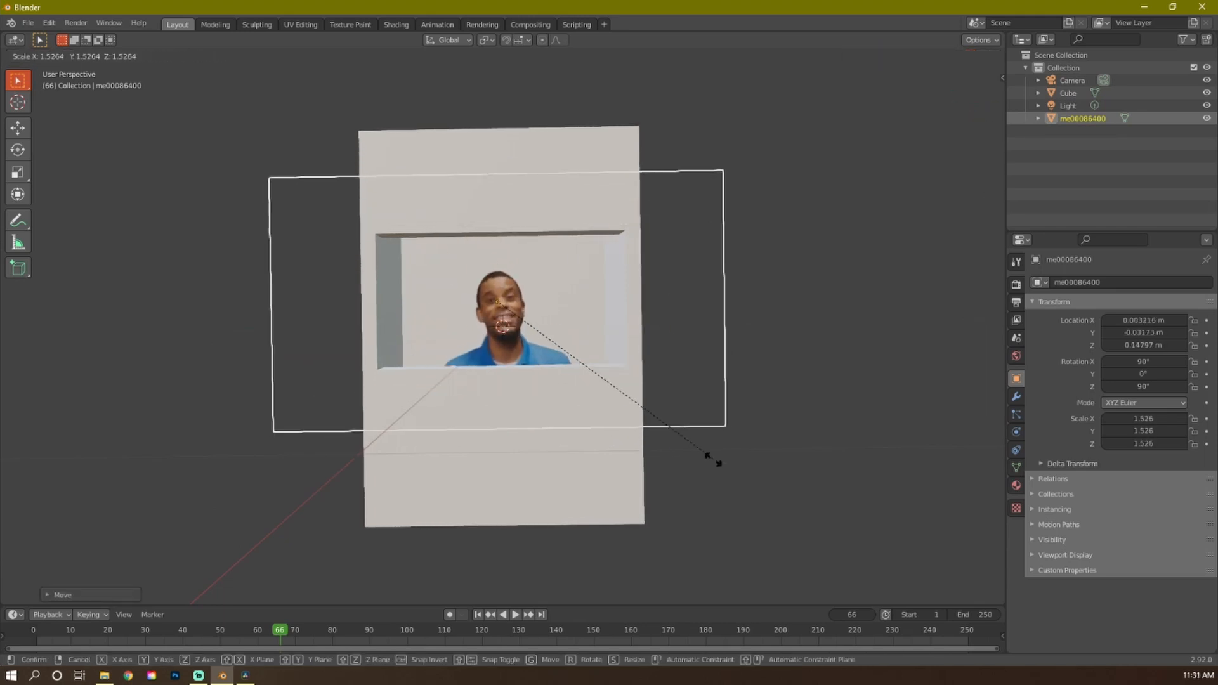
pyautogui.click(628, 428)
# Check the framed plane from several angles under a different viewport shading
pyautogui.moveTo(547, 427)
pyautogui.mouseDown(button='middle')
pyautogui.moveTo(411, 452)
pyautogui.moveTo(497, 476)
pyautogui.moveTo(476, 404)
pyautogui.moveTo(435, 417)
pyautogui.moveTo(485, 412)
pyautogui.moveTo(426, 403)
pyautogui.moveTo(405, 436)
pyautogui.moveTo(568, 430)
pyautogui.moveTo(483, 415)
pyautogui.mouseUp(button='middle')
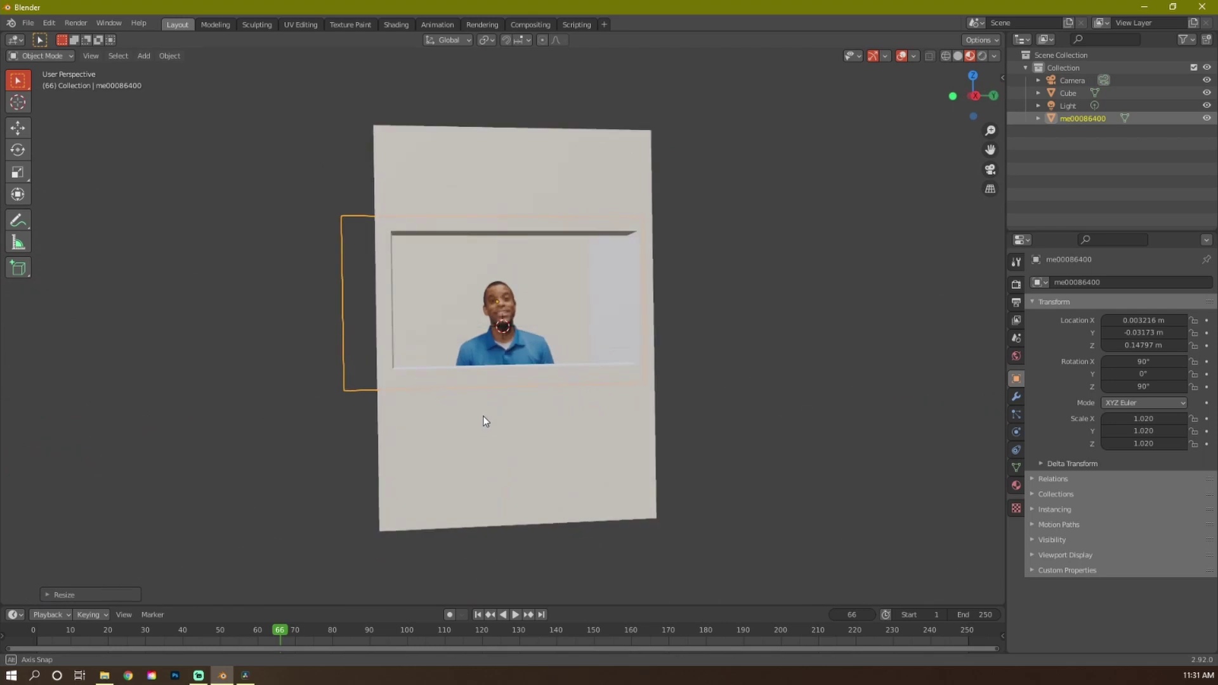
pyautogui.click(982, 56)
pyautogui.moveTo(724, 426)
pyautogui.mouseDown(button='middle')
pyautogui.moveTo(617, 429)
pyautogui.moveTo(754, 439)
pyautogui.moveTo(715, 446)
pyautogui.moveTo(670, 405)
pyautogui.moveTo(629, 398)
pyautogui.moveTo(689, 434)
pyautogui.mouseUp(button='middle')
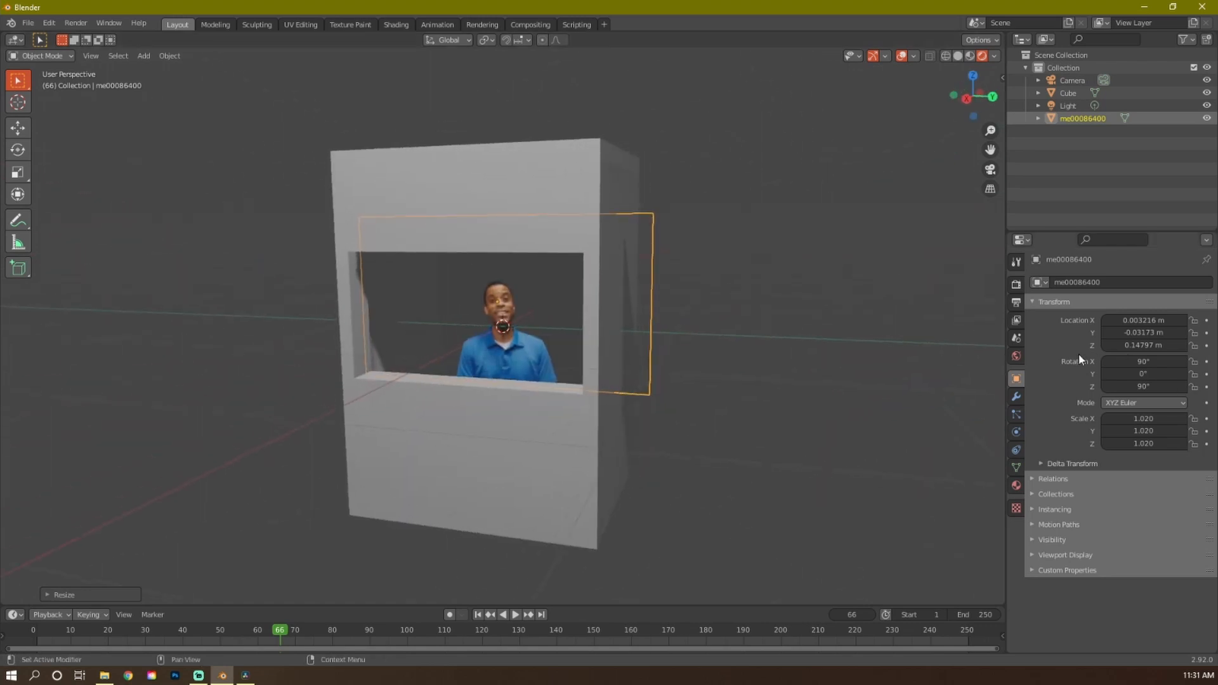
pyautogui.moveTo(609, 401)
pyautogui.mouseDown(button='middle')
pyautogui.moveTo(627, 401)
pyautogui.moveTo(580, 358)
pyautogui.mouseUp(button='middle')
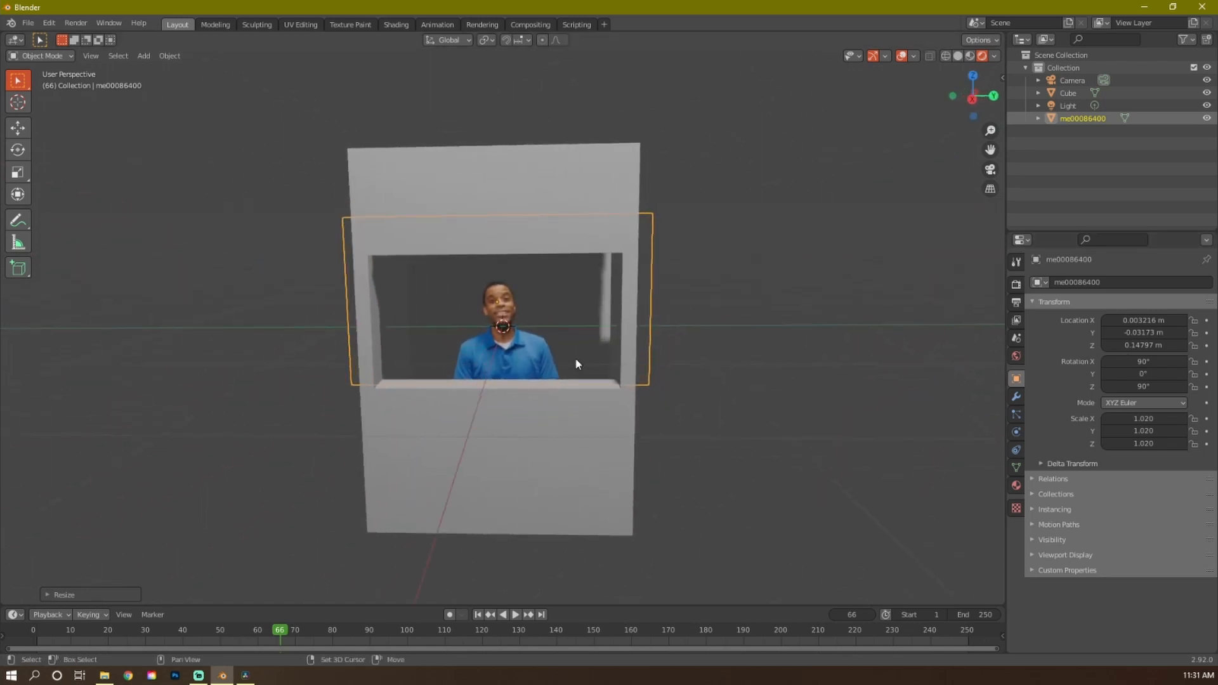
pyautogui.hotkey('shift', 'a')
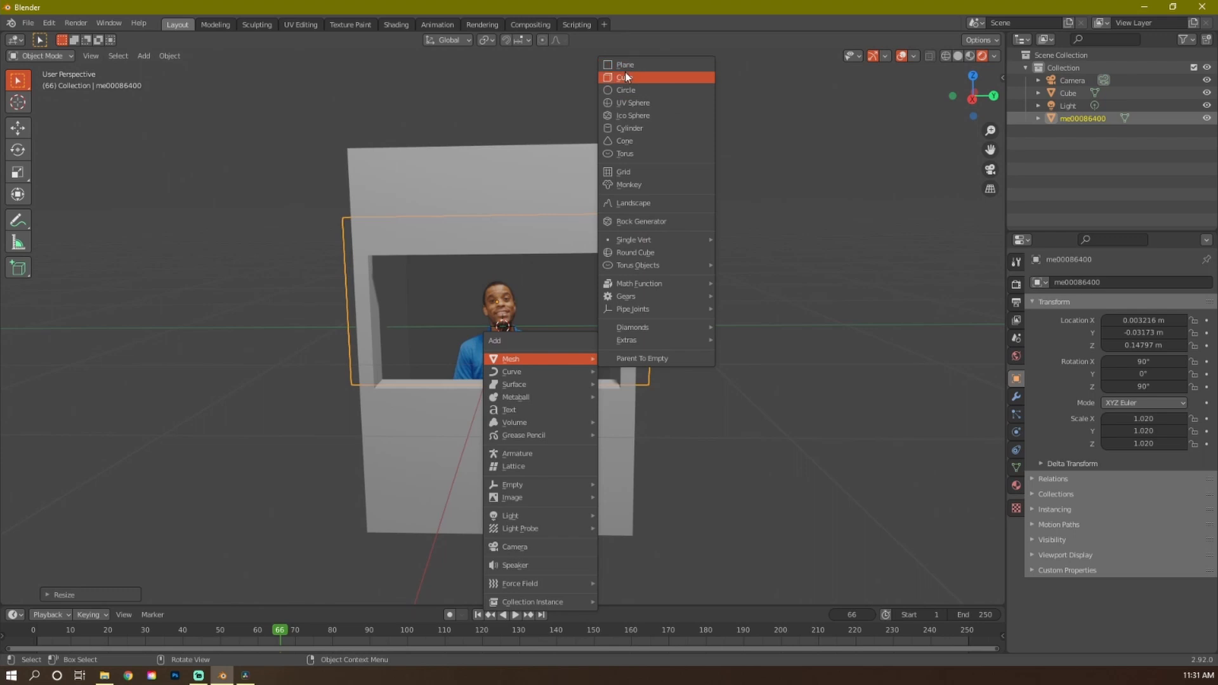
pyautogui.moveTo(540, 546)
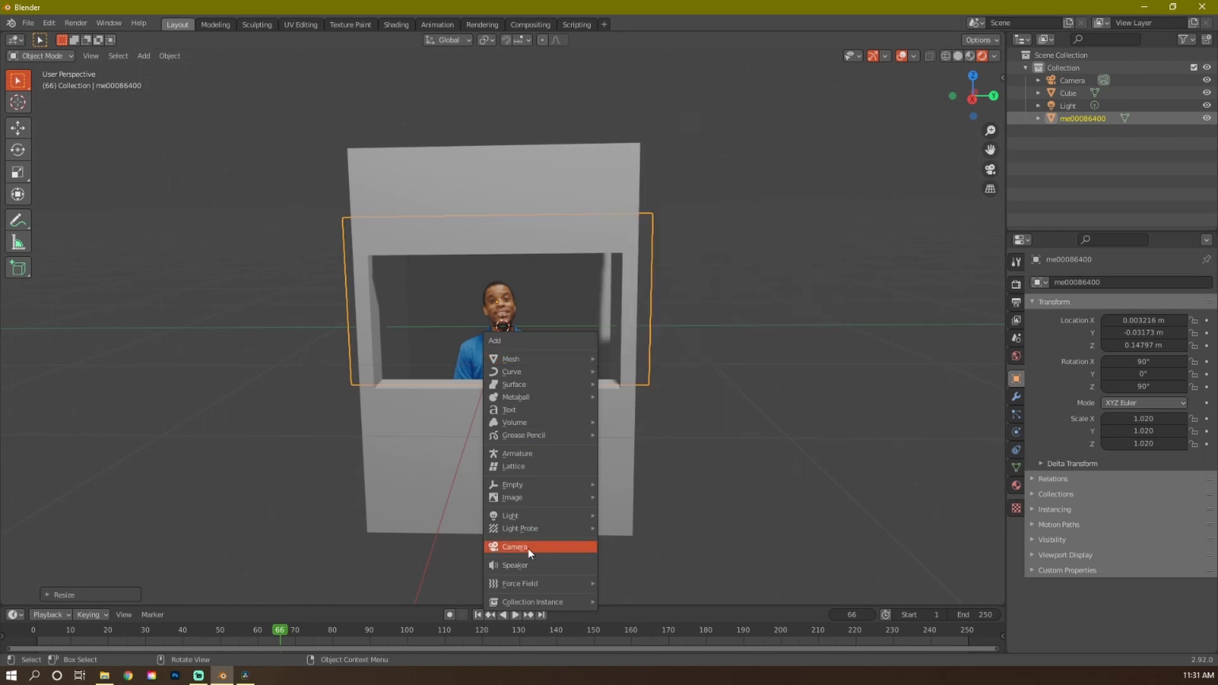
# Add a point light and raise it along Z into the box opening
pyautogui.moveTo(514, 515)
pyautogui.click(662, 515)
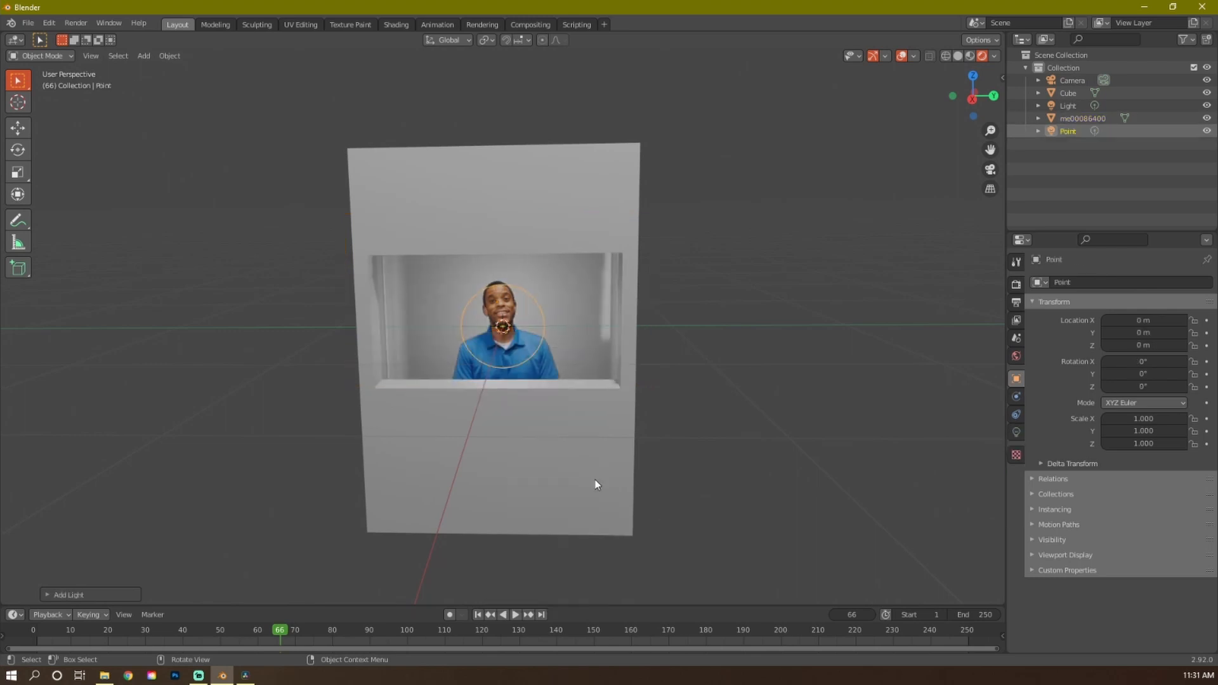
pyautogui.moveTo(515, 421)
pyautogui.mouseDown(button='middle')
pyautogui.moveTo(546, 427)
pyautogui.moveTo(555, 416)
pyautogui.mouseUp(button='middle')
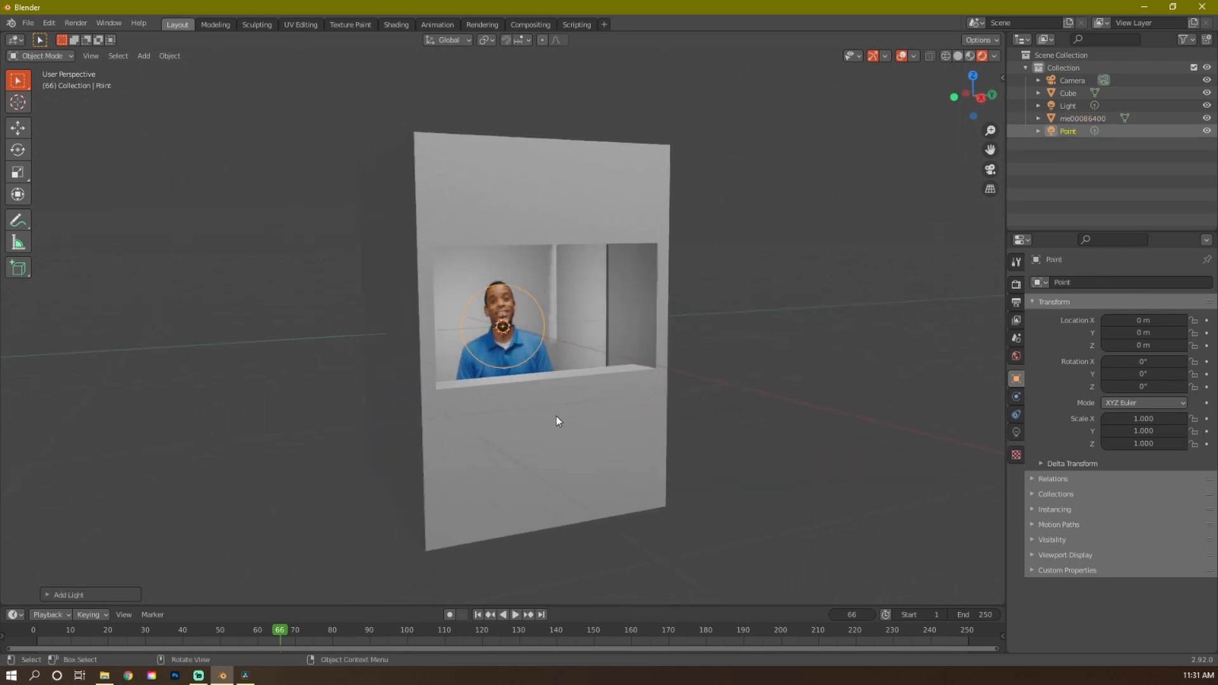
pyautogui.press('g')
pyautogui.press('z')
pyautogui.click(567, 366)
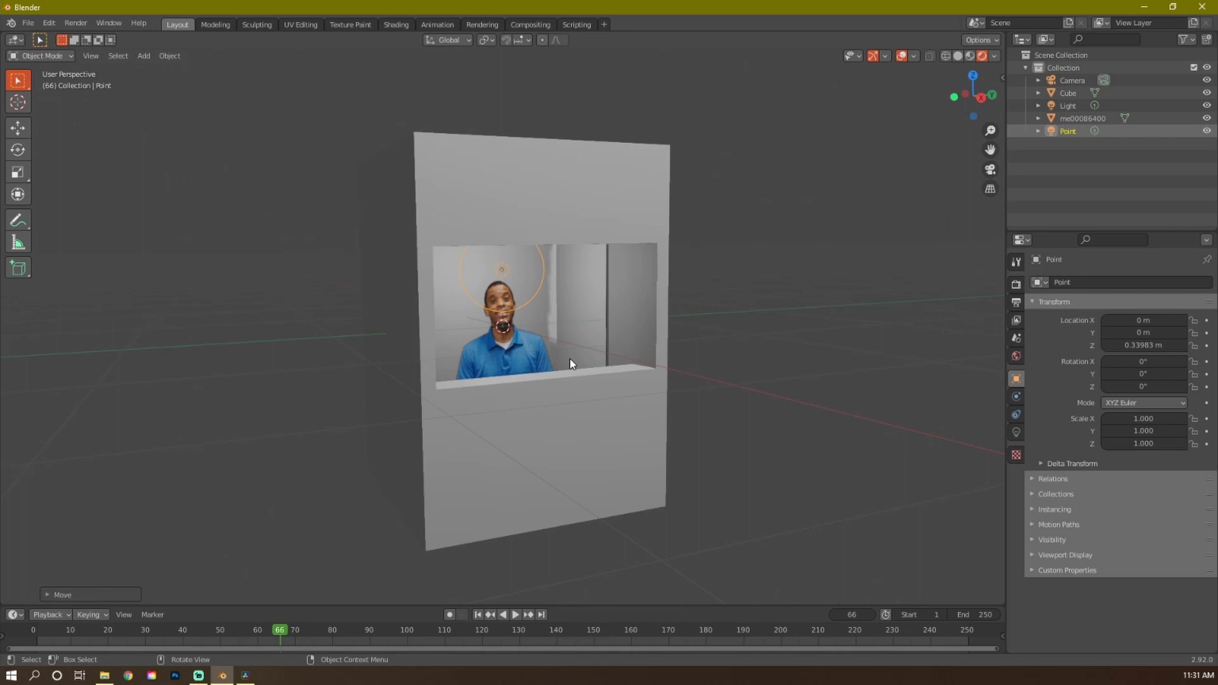
# Shift the light along X until it sits centred above the performer's head
pyautogui.press('g')
pyautogui.press('x')
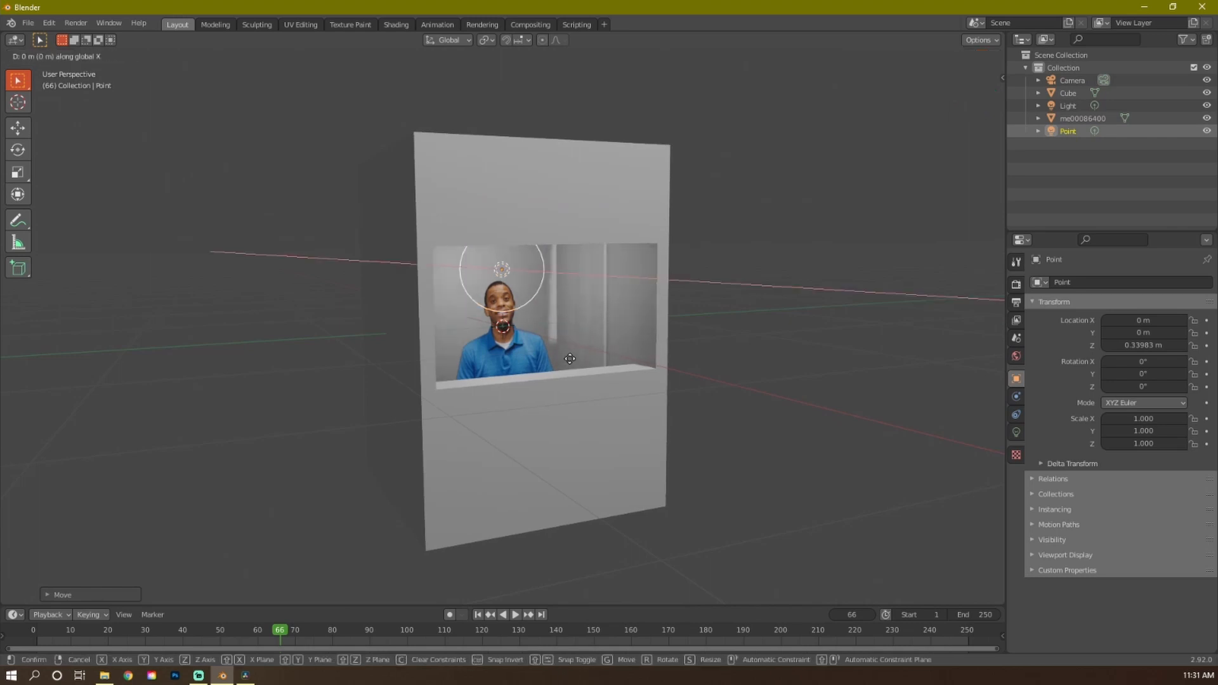
pyautogui.click(631, 399)
pyautogui.moveTo(631, 399); pyautogui.dragTo(494, 358, button='middle')
pyautogui.press('g')
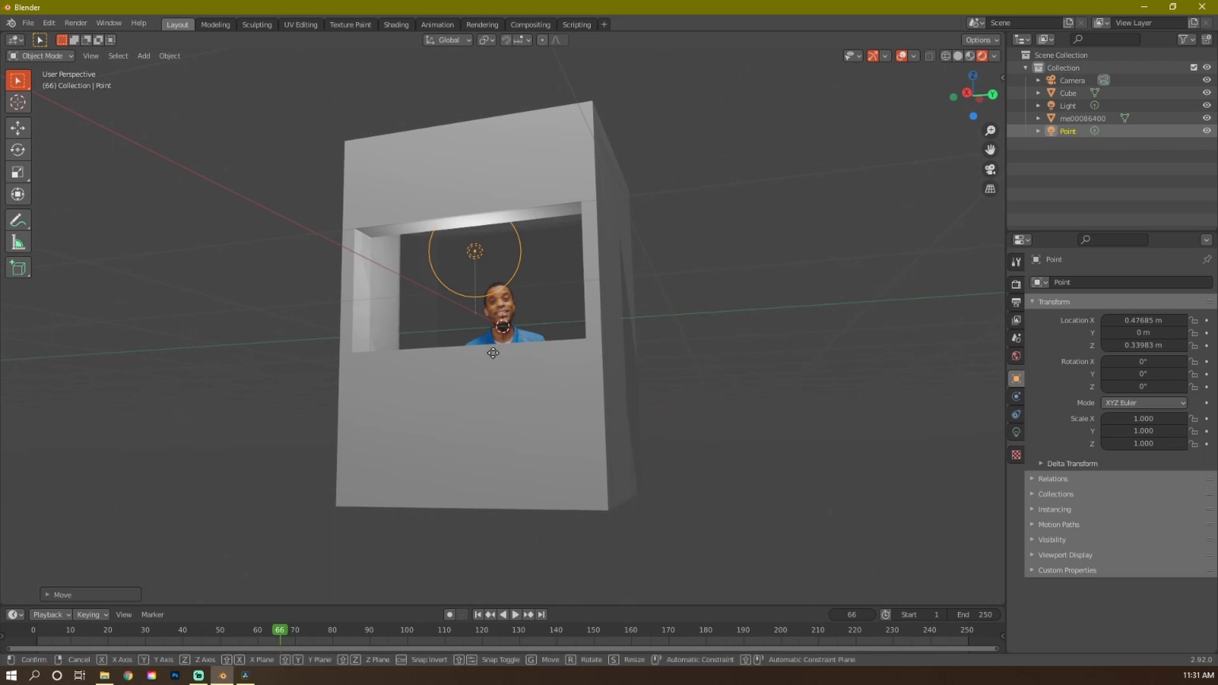
pyautogui.press('x')
pyautogui.click(515, 361)
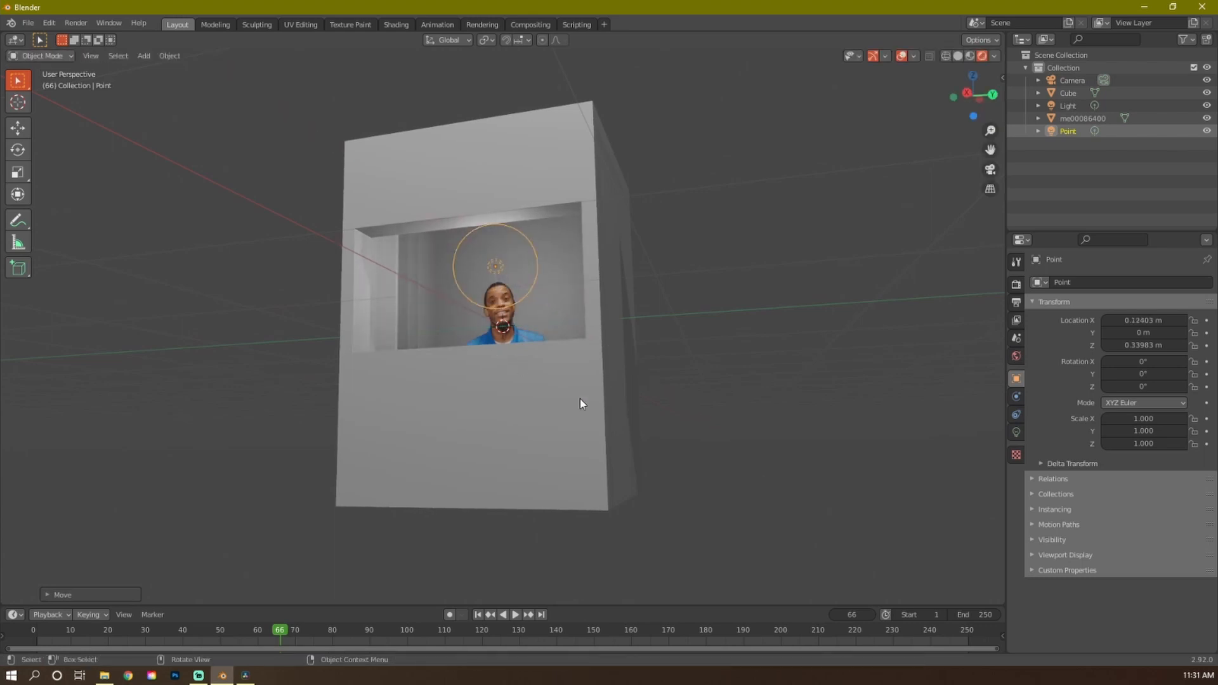
# Tint the point light pale blue, set its power to 50 W, and reselect the image plane
pyautogui.click(1016, 434)
pyautogui.click(1147, 352)
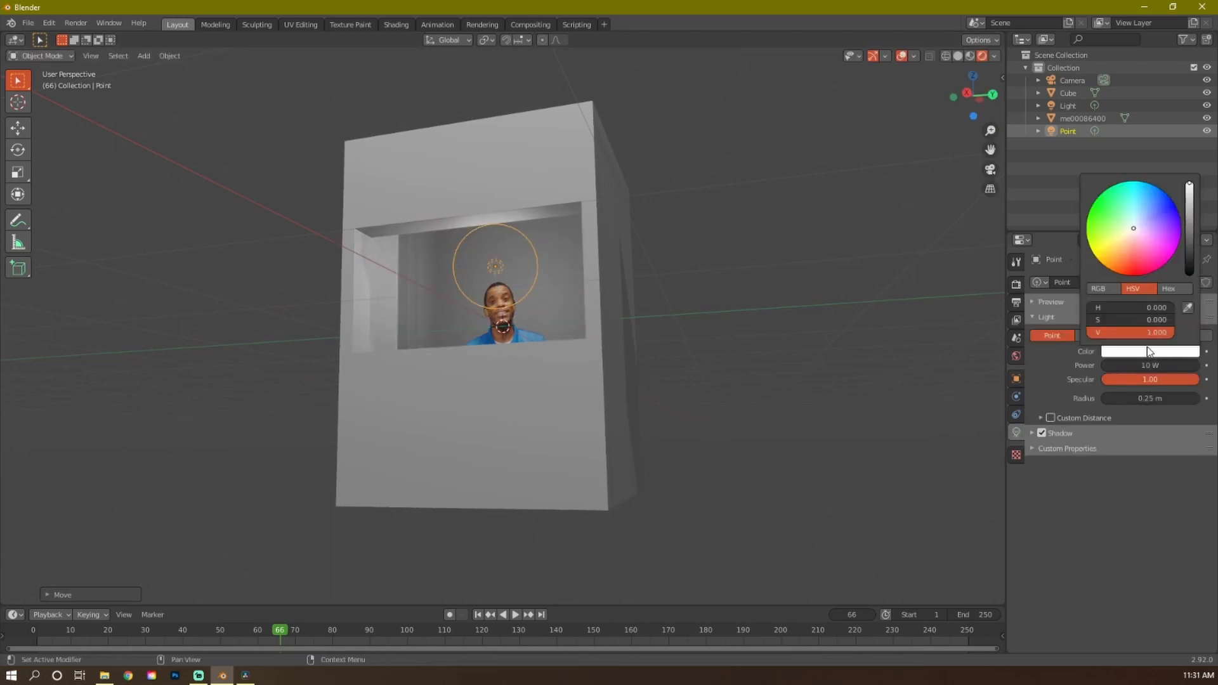
pyautogui.click(1145, 220)
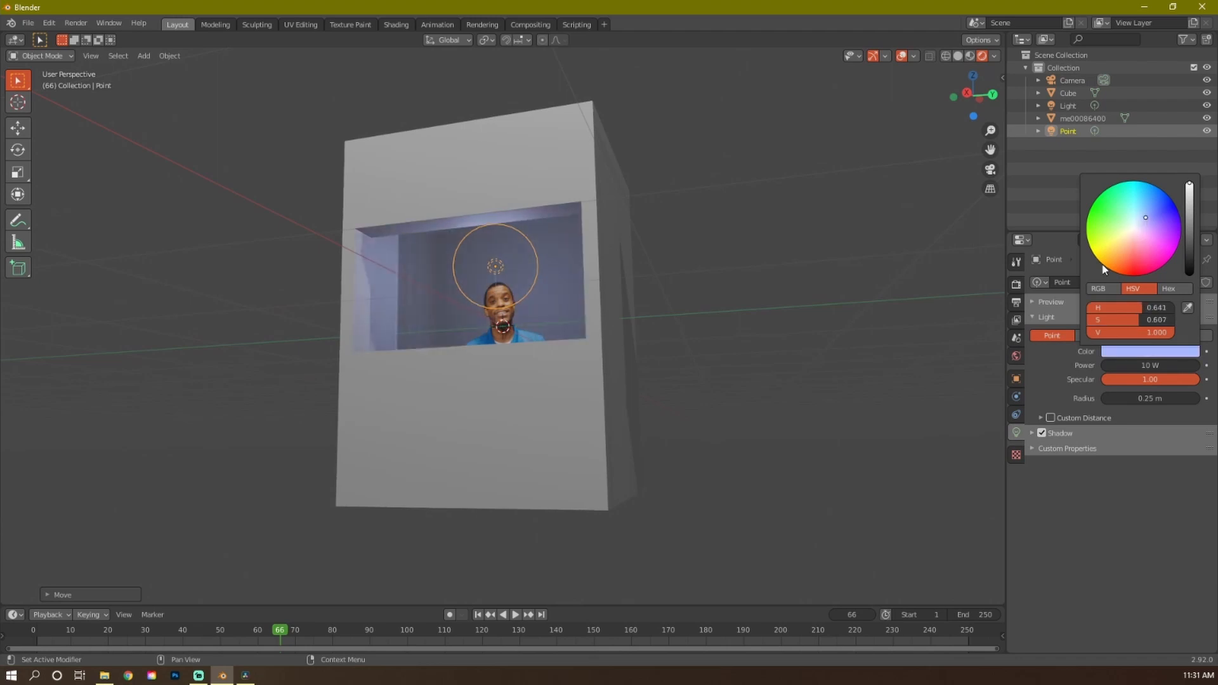
pyautogui.doubleClick(1148, 366)
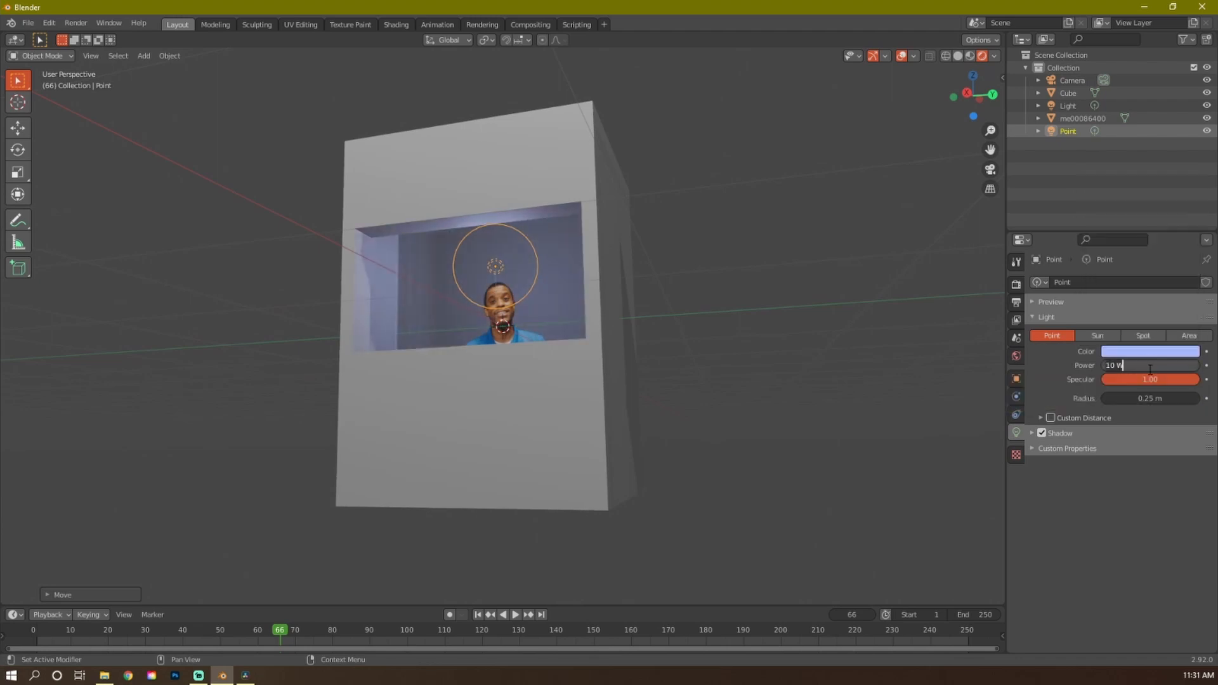
pyautogui.write('50')
pyautogui.press('Return')
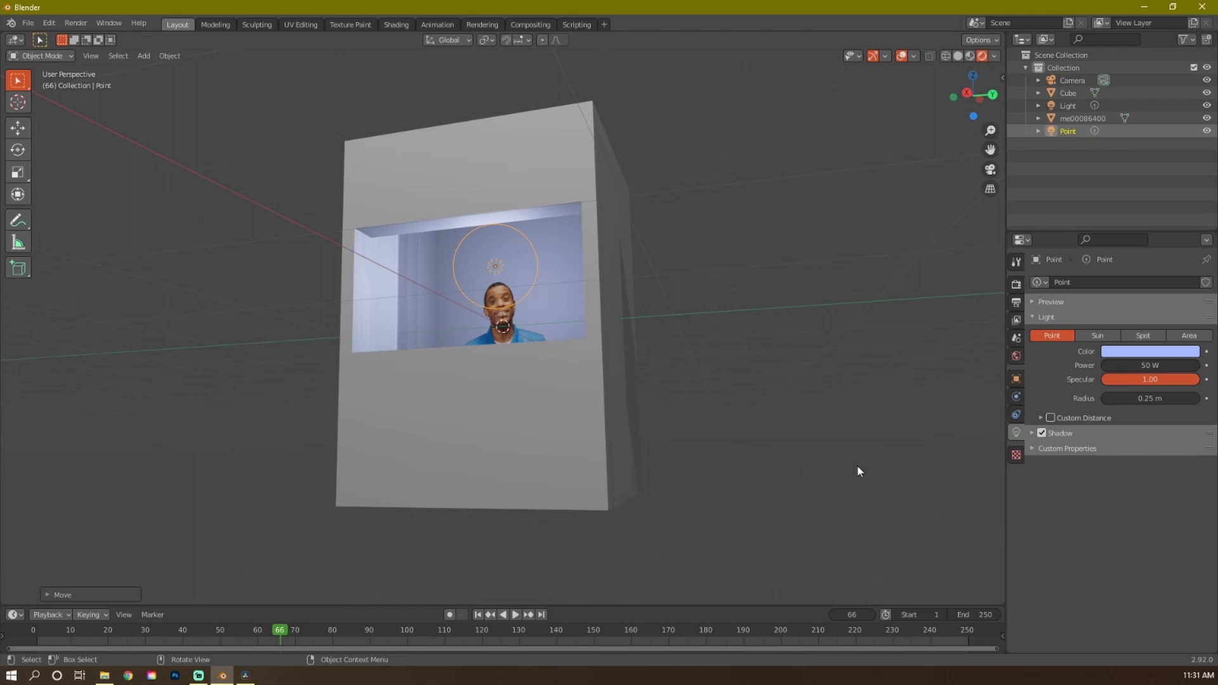
pyautogui.moveTo(858, 466)
pyautogui.mouseDown(button='middle')
pyautogui.moveTo(571, 419)
pyautogui.moveTo(566, 444)
pyautogui.moveTo(530, 436)
pyautogui.mouseUp(button='middle')
pyautogui.click(564, 419)
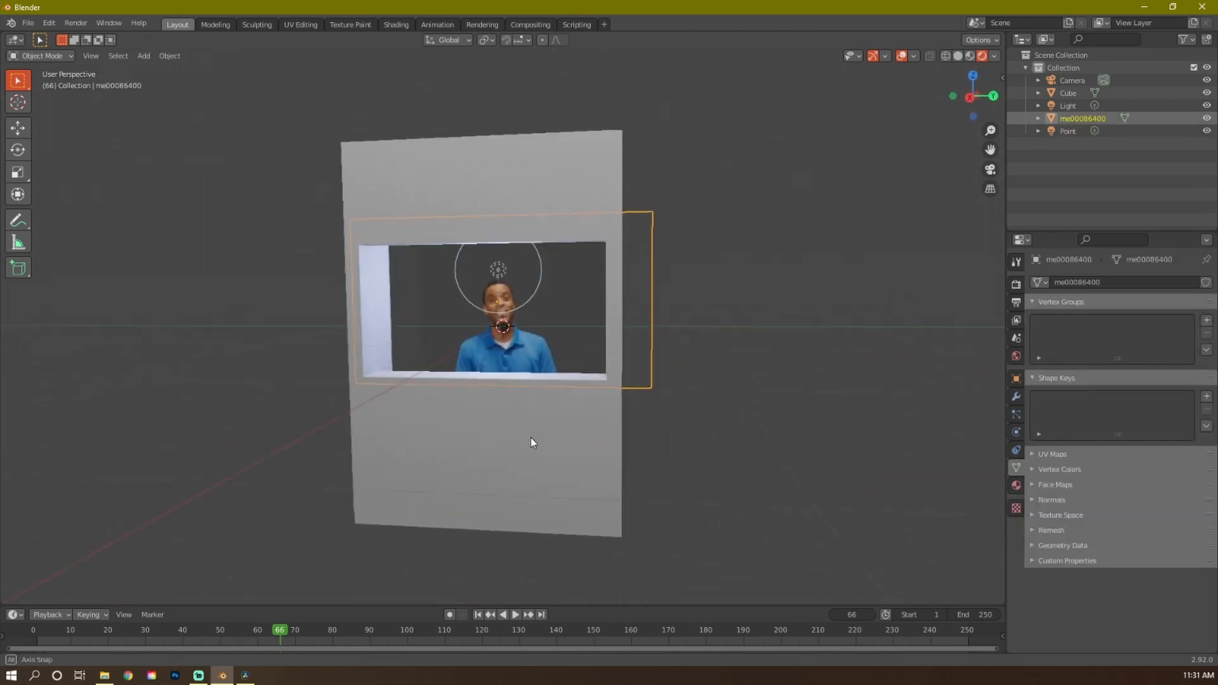
pyautogui.moveTo(491, 473); pyautogui.dragTo(561, 422, button='middle')
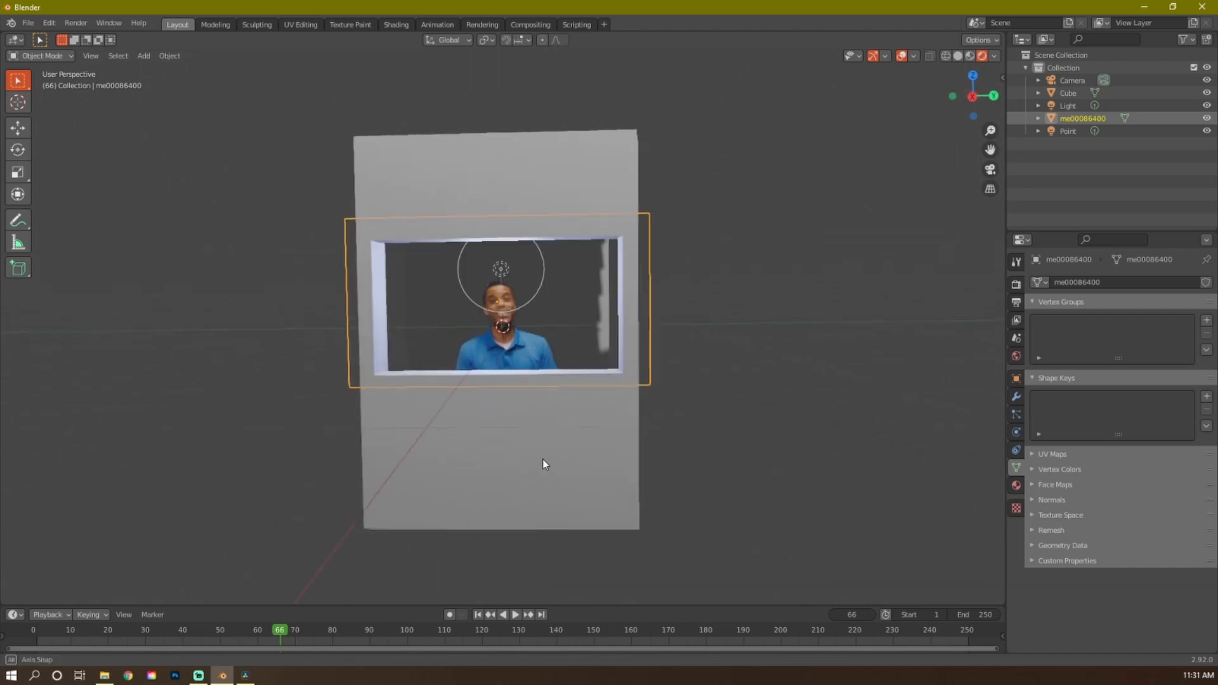
pyautogui.moveTo(543, 464)
pyautogui.mouseDown(button='middle')
pyautogui.moveTo(520, 477)
pyautogui.moveTo(540, 477)
pyautogui.mouseUp(button='middle')
pyautogui.scroll(-2, 540, 477)
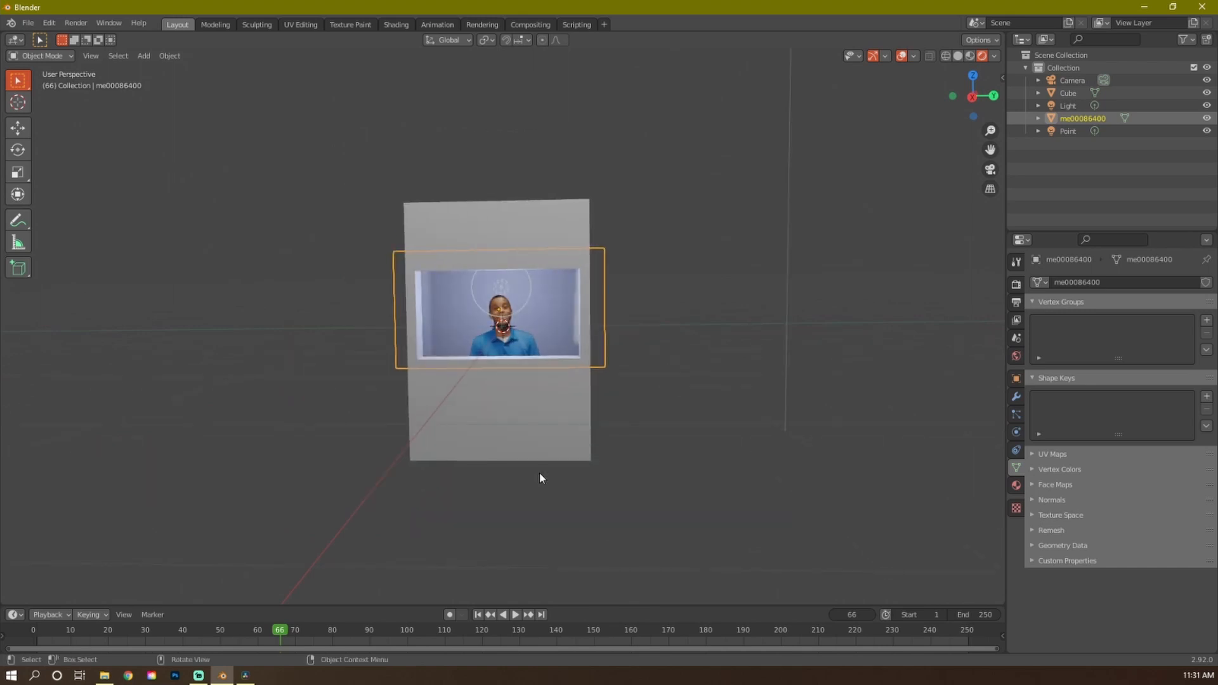
pyautogui.moveTo(540, 473); pyautogui.dragTo(532, 466, button='middle')
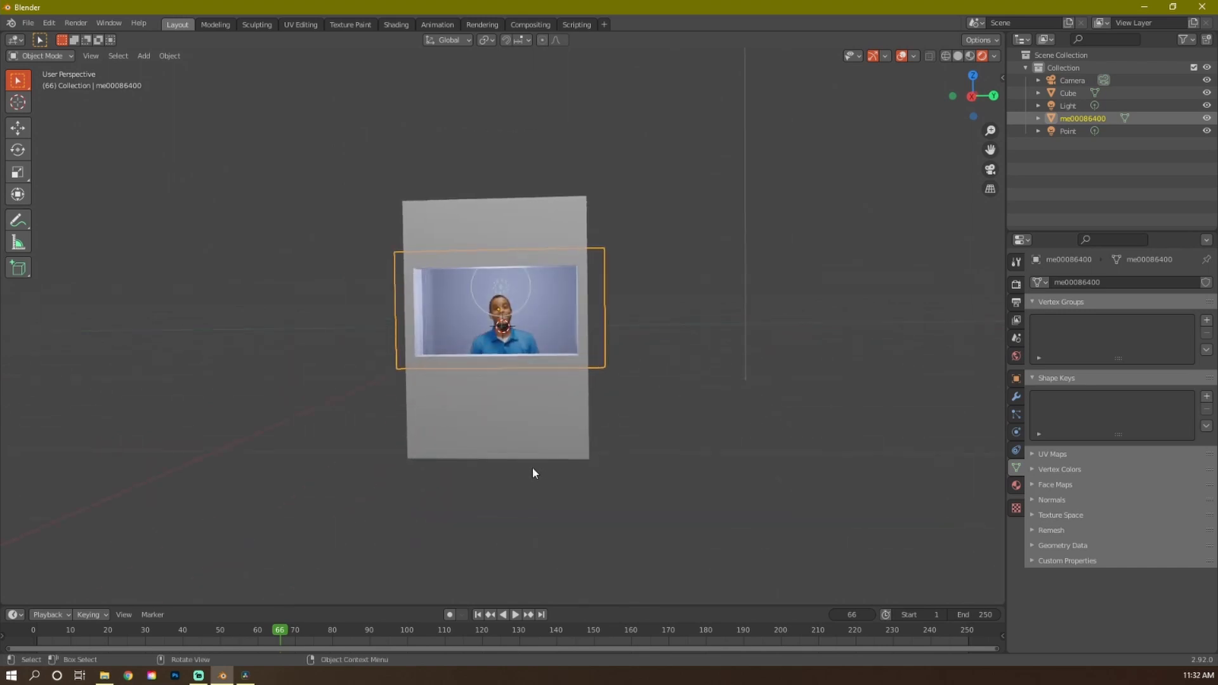
pyautogui.press('KP_0')
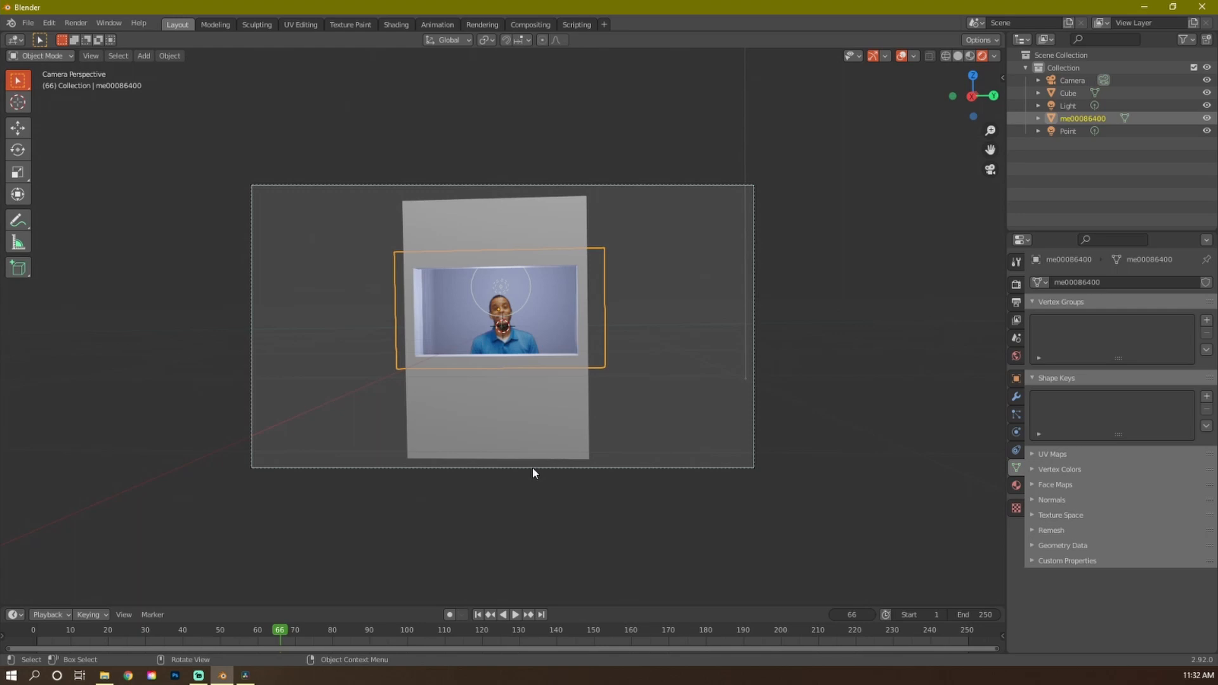
pyautogui.moveTo(523, 345); pyautogui.dragTo(523, 349, button='middle')
pyautogui.scroll(-3, 517, 341)
# Raise the camera high above the box and keyframe its location at frame 1
pyautogui.click(497, 350)
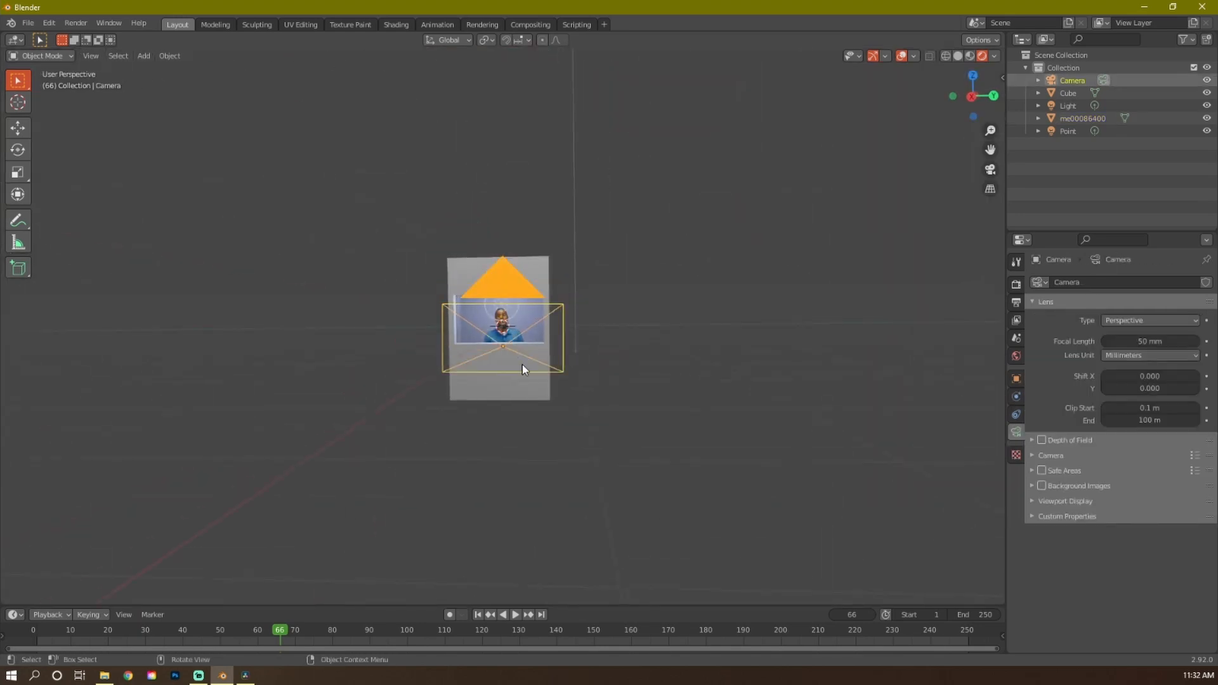
pyautogui.press('g')
pyautogui.click(529, 371)
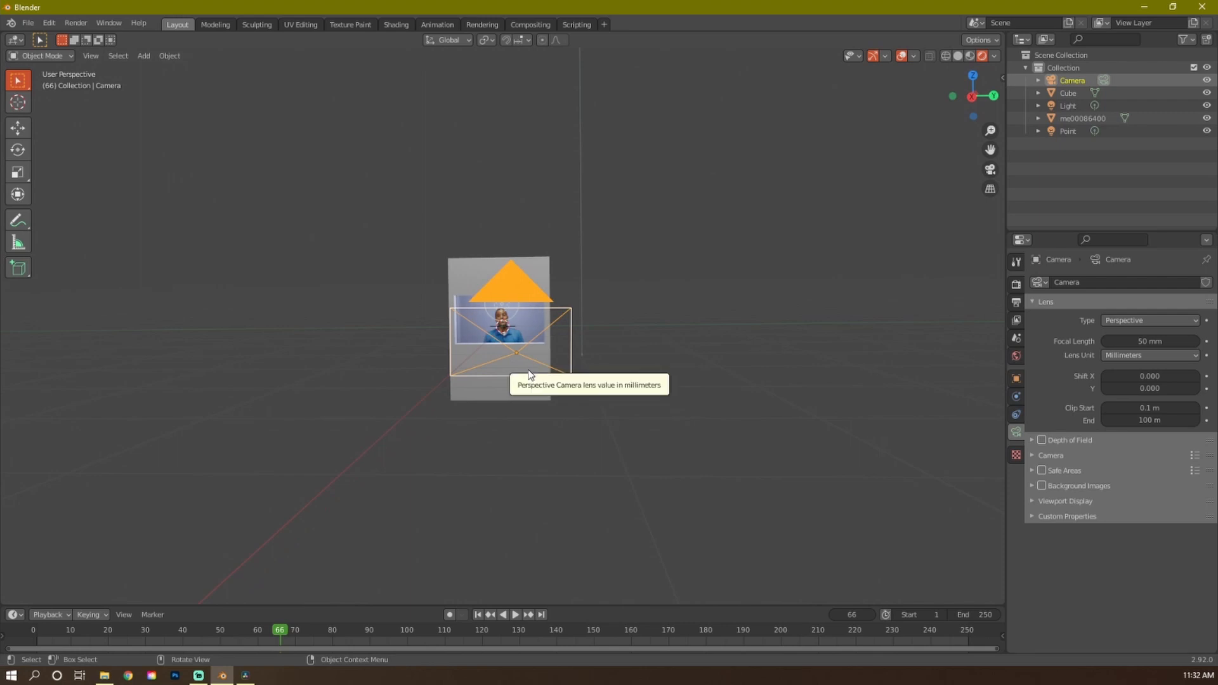
pyautogui.press('g')
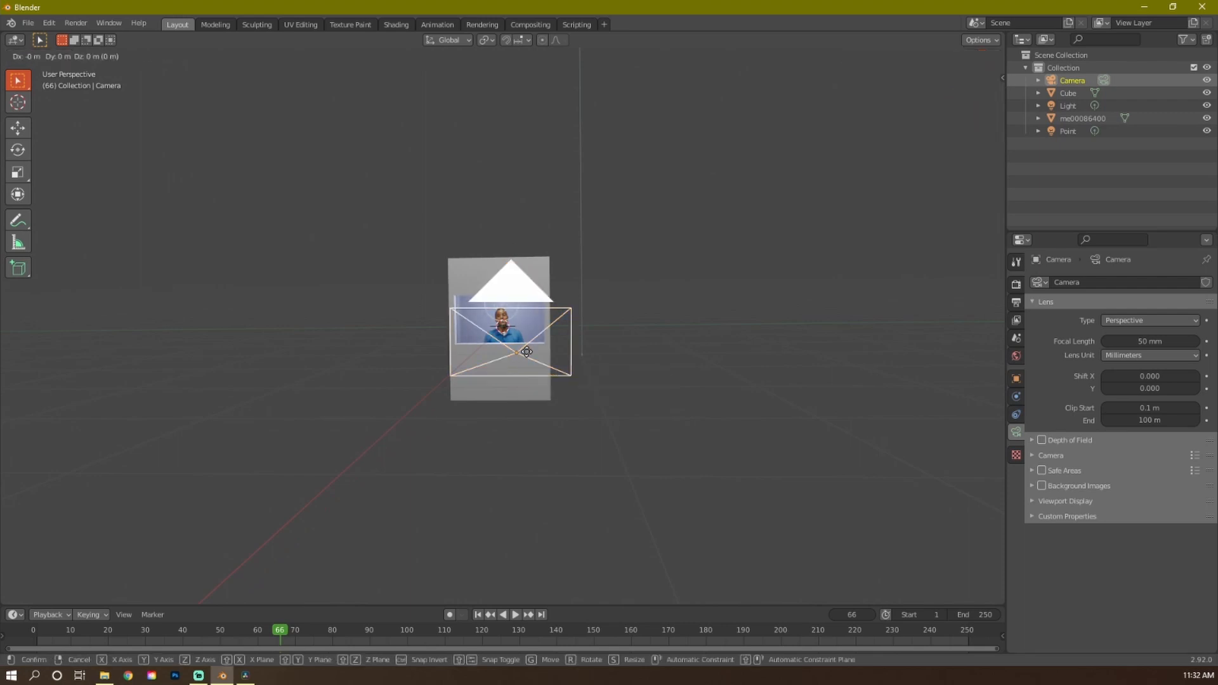
pyautogui.press('z')
pyautogui.click(526, 252)
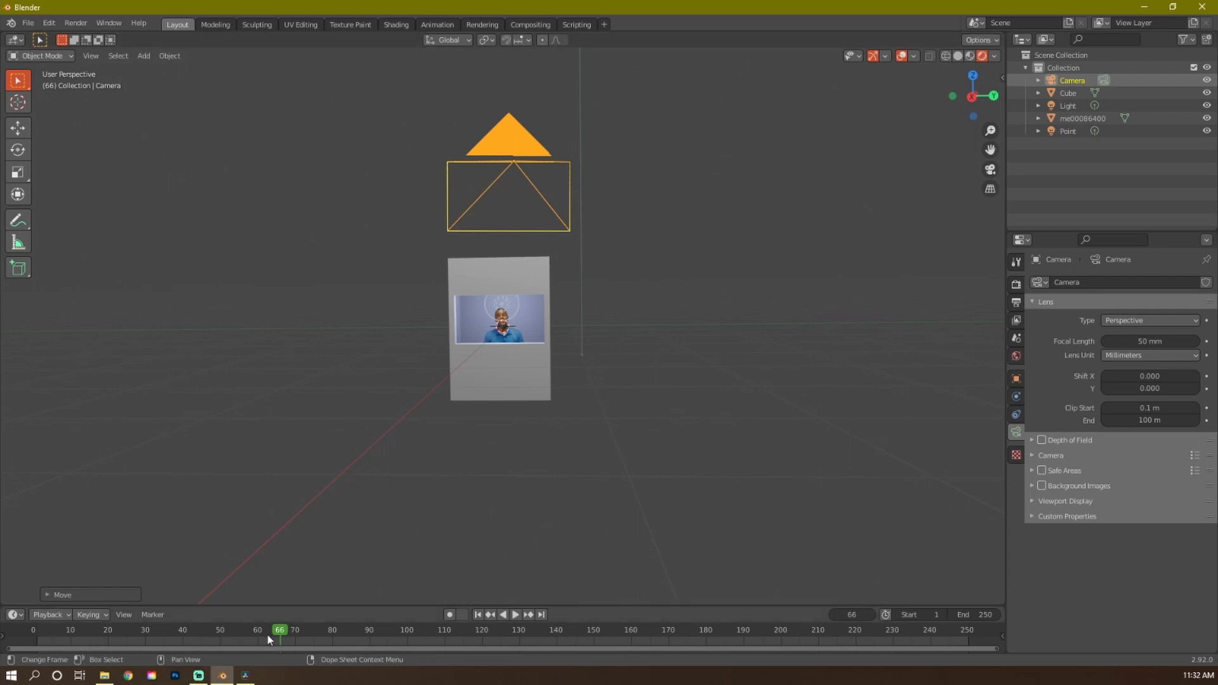
pyautogui.hotkey('shift', 'Left')
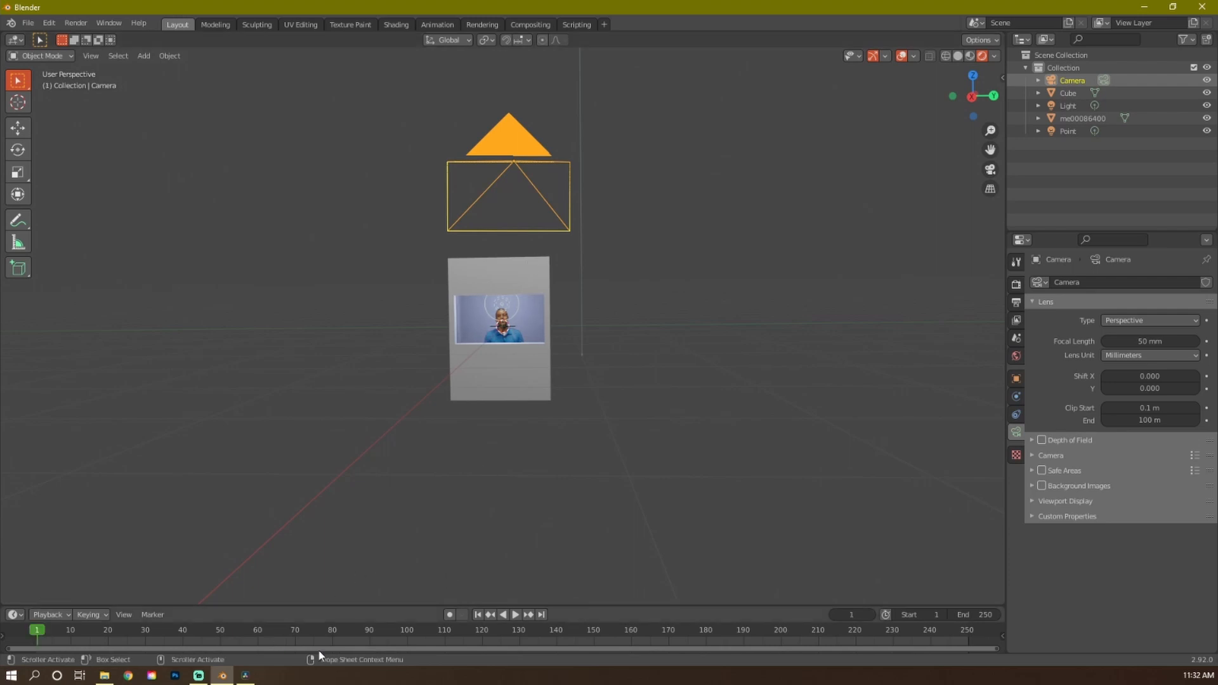
pyautogui.press('i')
pyautogui.click(541, 186)
# At frame 51 lower the camera level with the window, keyframe its location, and view through it
pyautogui.click(226, 629)
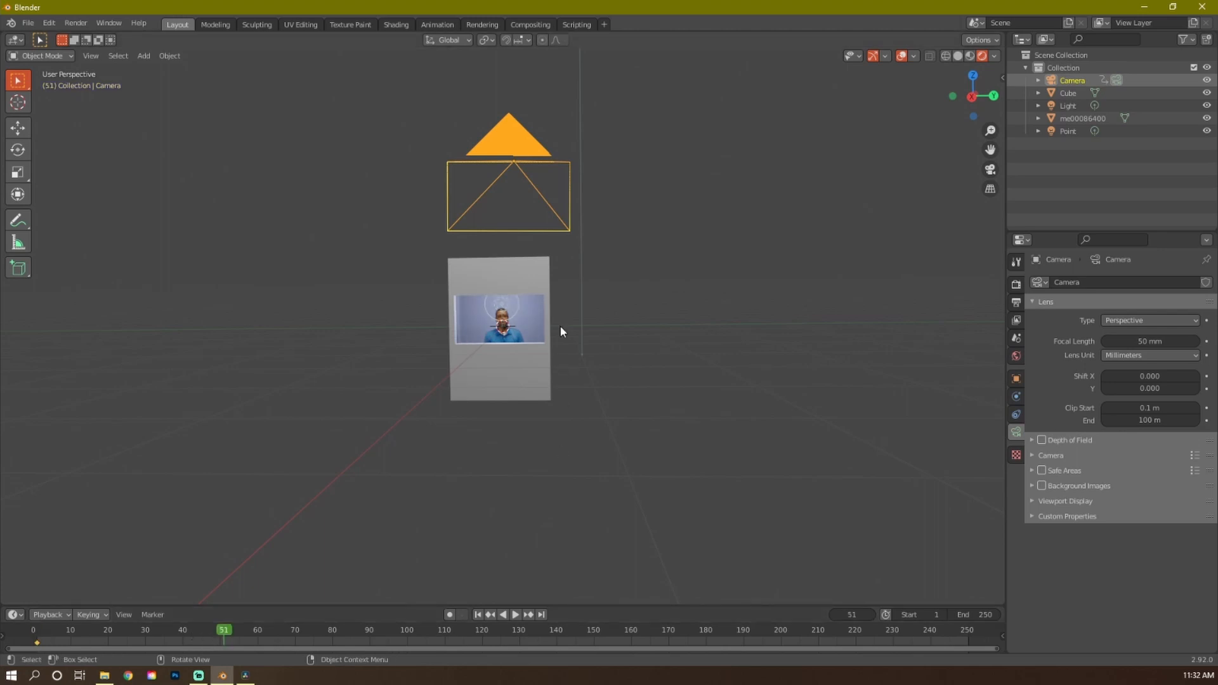
pyautogui.press('g')
pyautogui.press('z')
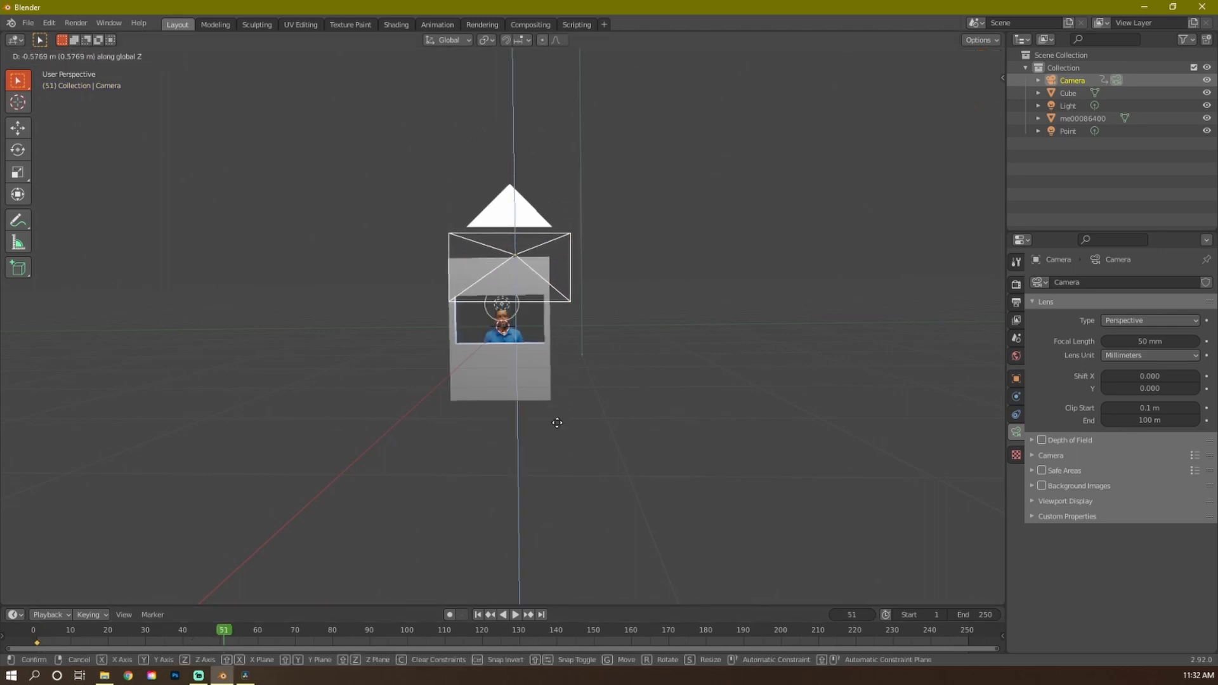
pyautogui.click(541, 489)
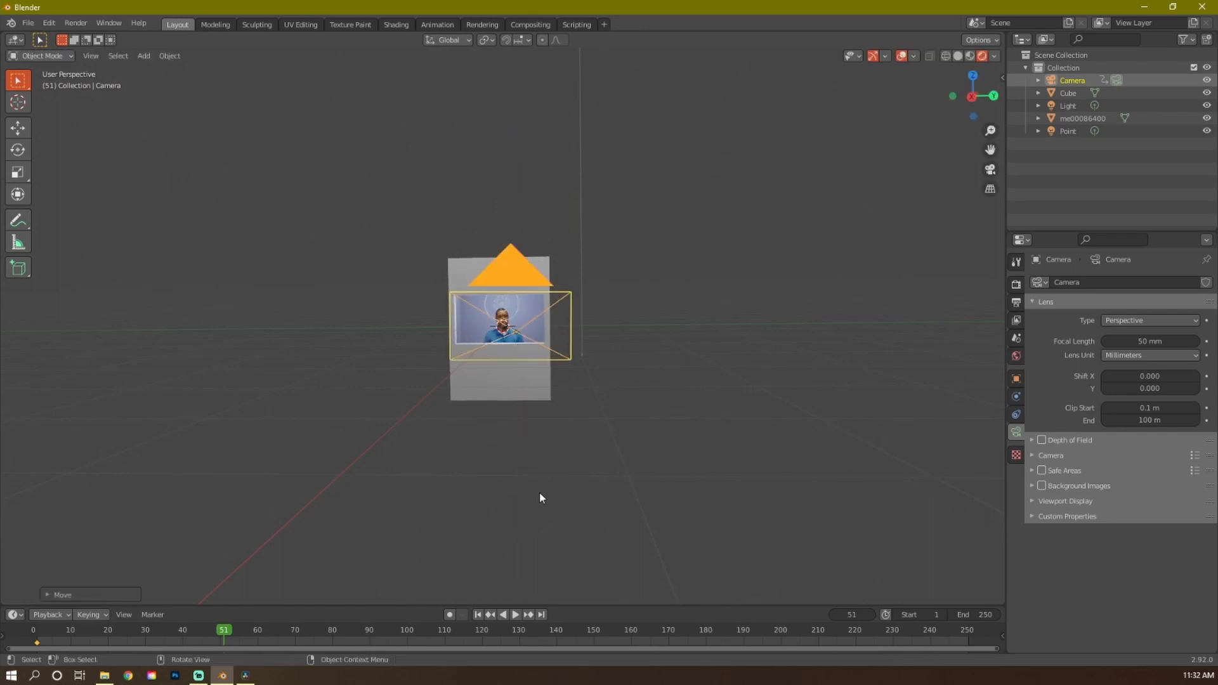
pyautogui.rightClick(540, 490)
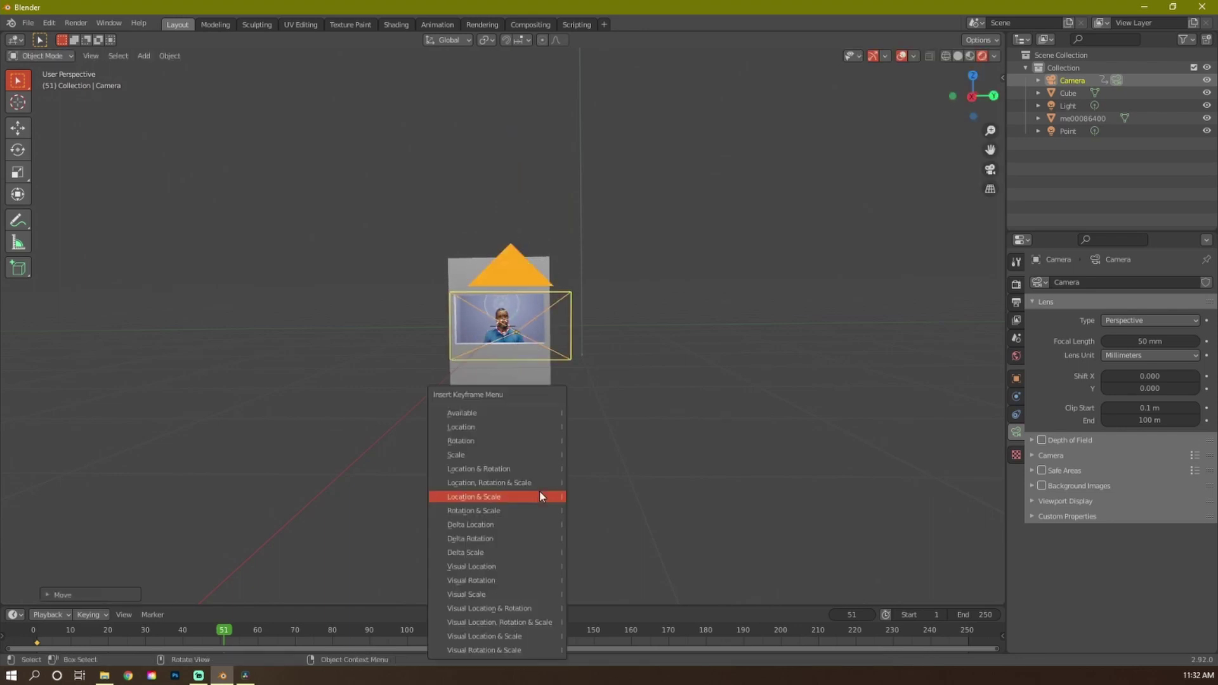
pyautogui.click(522, 427)
pyautogui.press('KP_0')
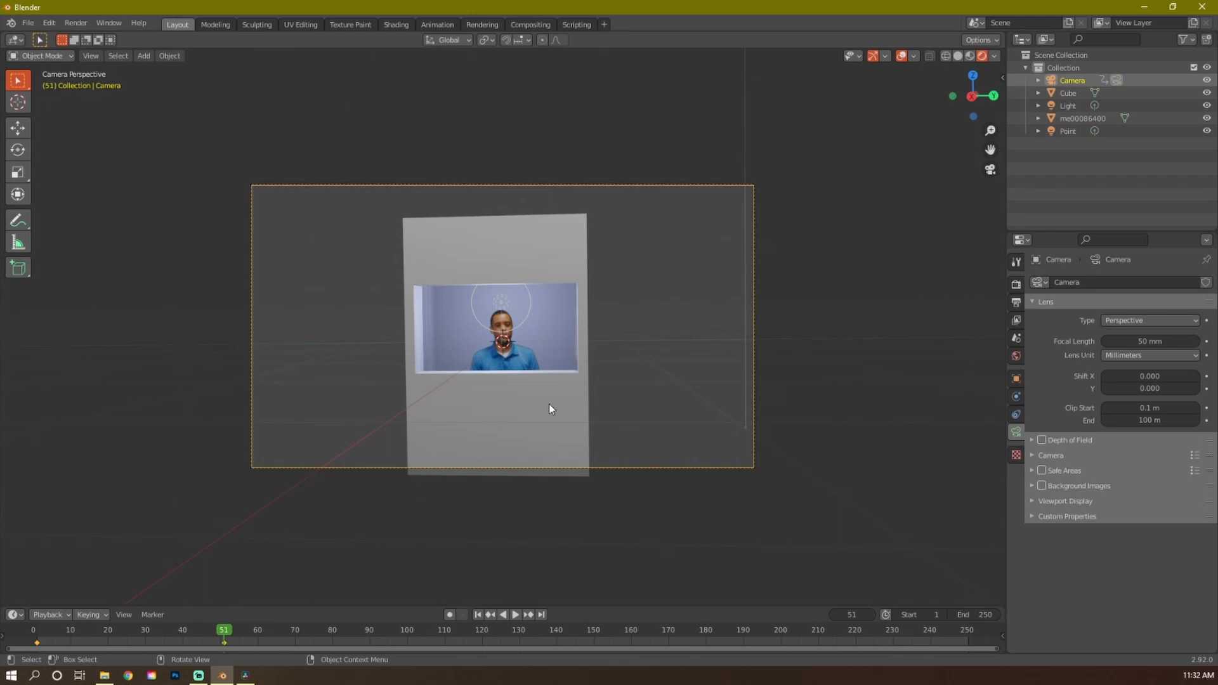
# Re-key the camera higher at frame 1 and play the dolly gliding down to the performer's window
pyautogui.hotkey('shift', 'Left')
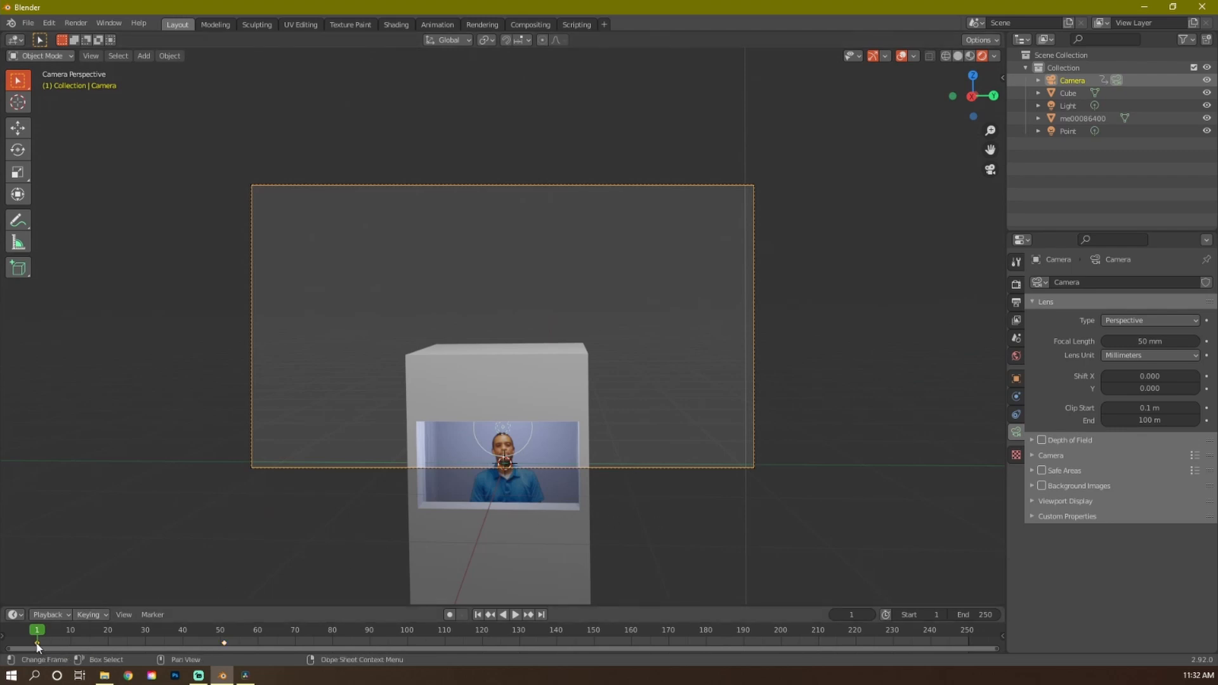
pyautogui.press('g')
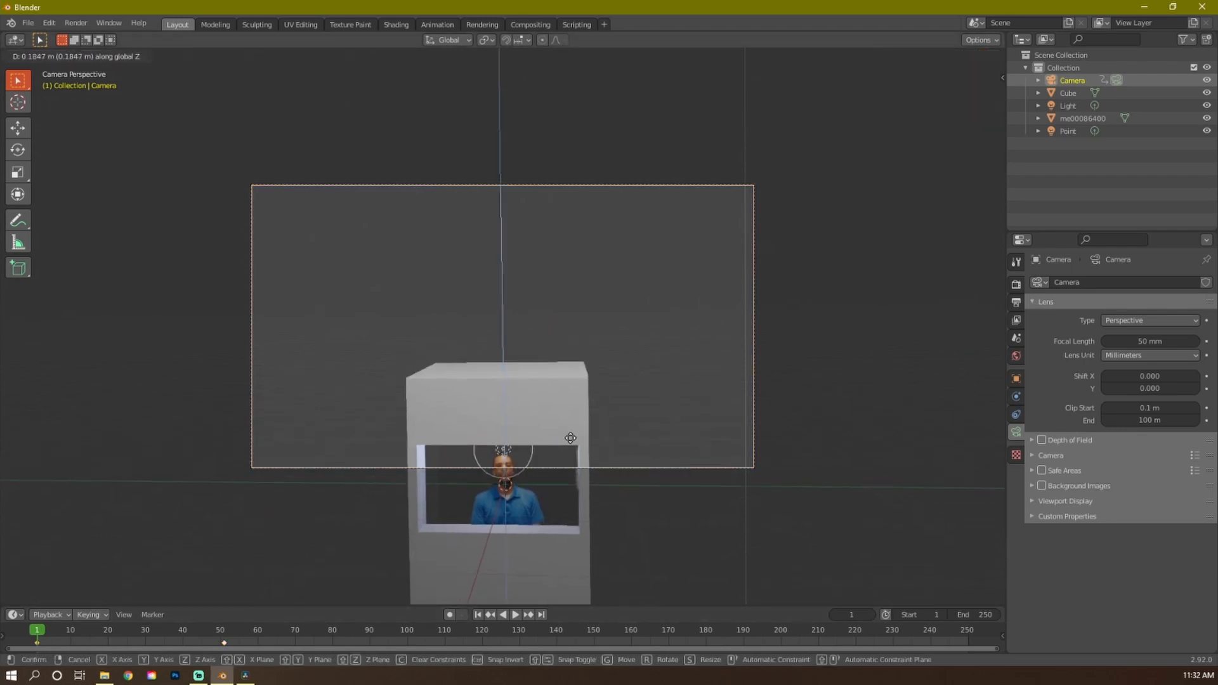
pyautogui.click(566, 523)
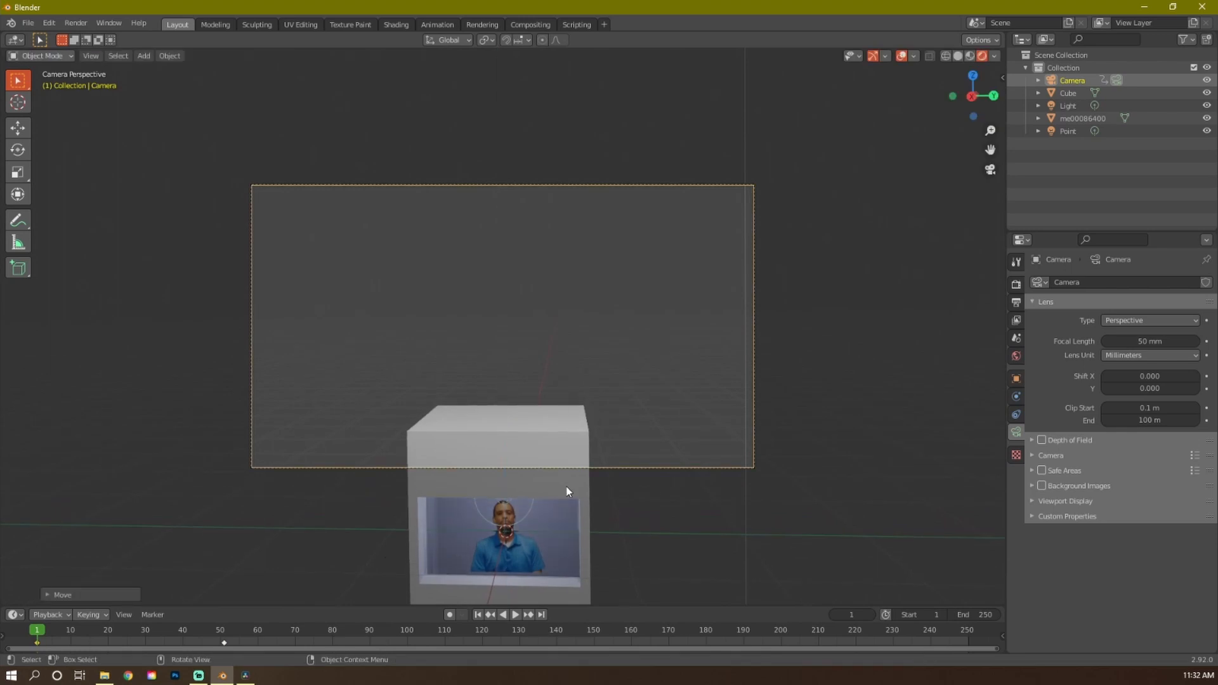
pyautogui.press('i')
pyautogui.click(558, 444)
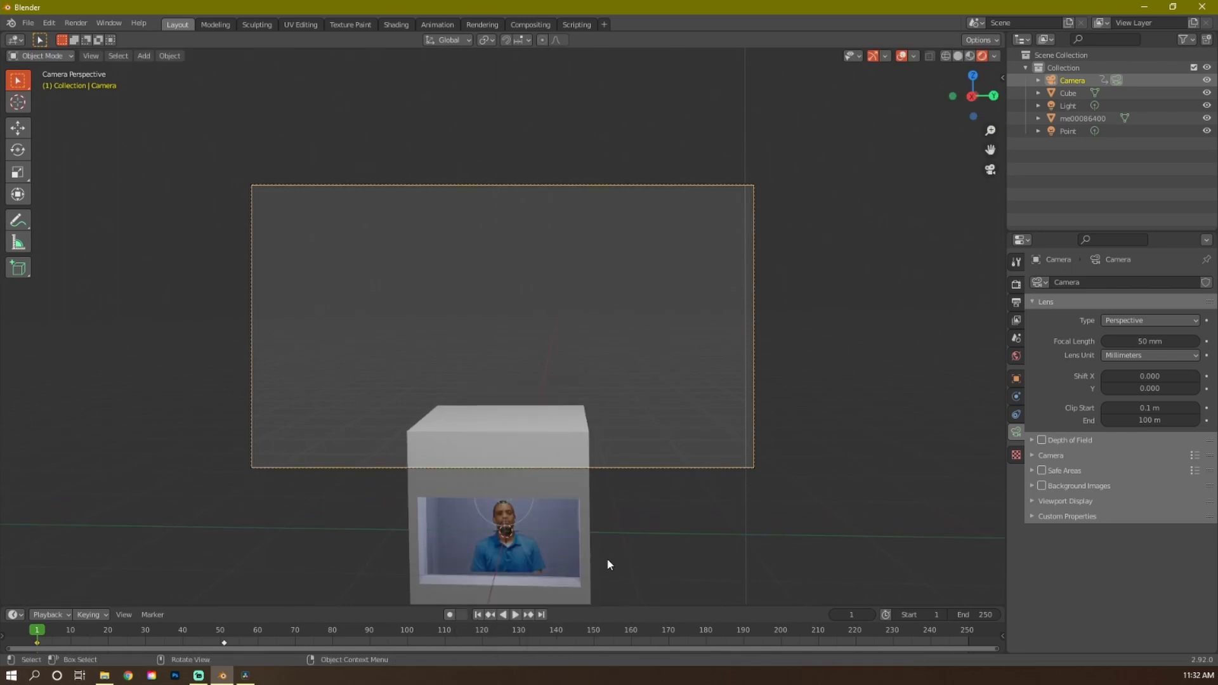
pyautogui.press('space')
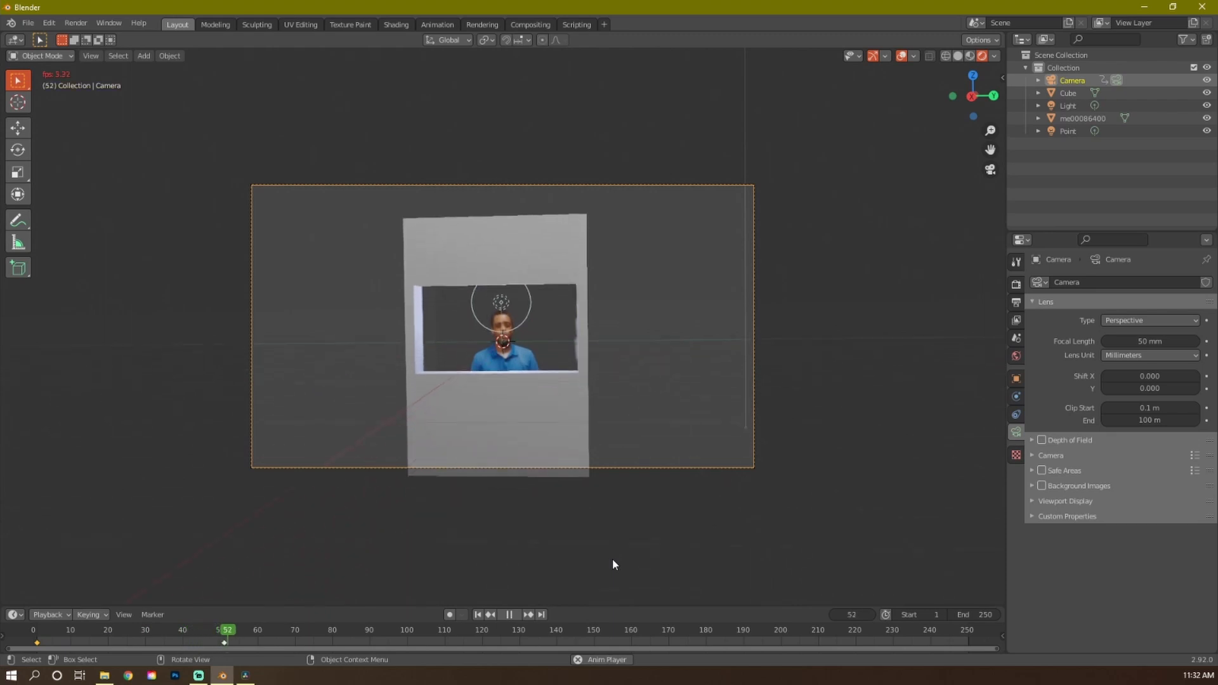
# Stop playback, then select the camera and adjust its angle to frame the box head-on
pyautogui.press('space')
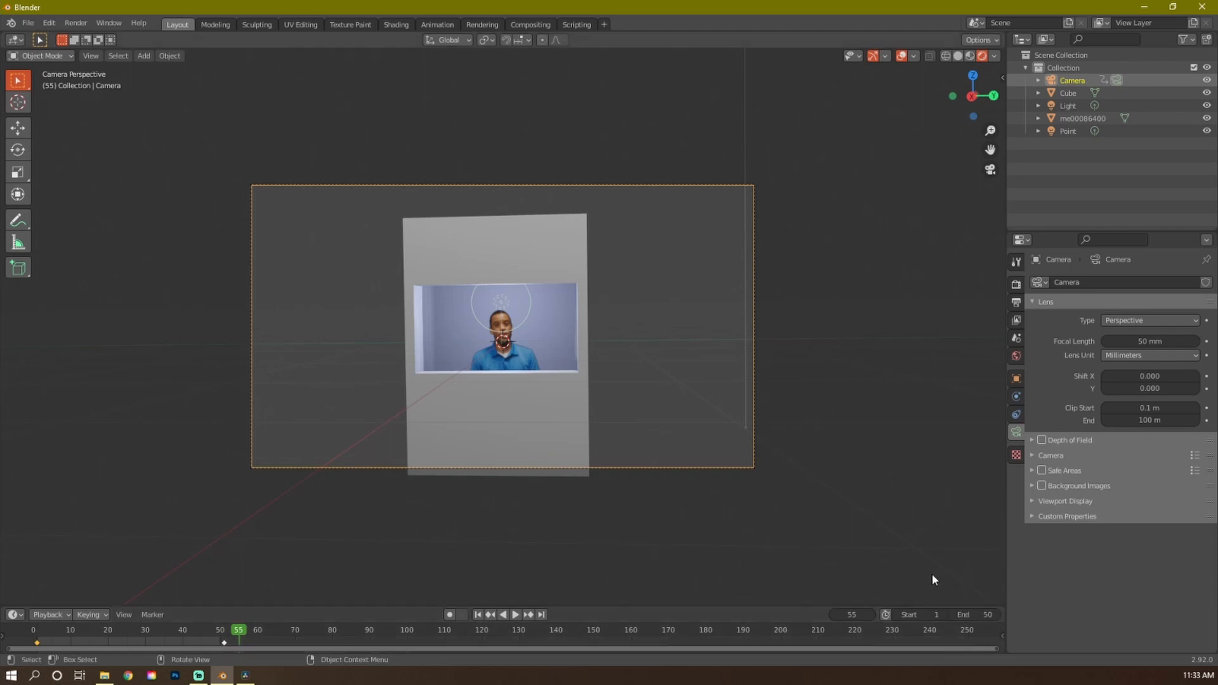
pyautogui.click(566, 427)
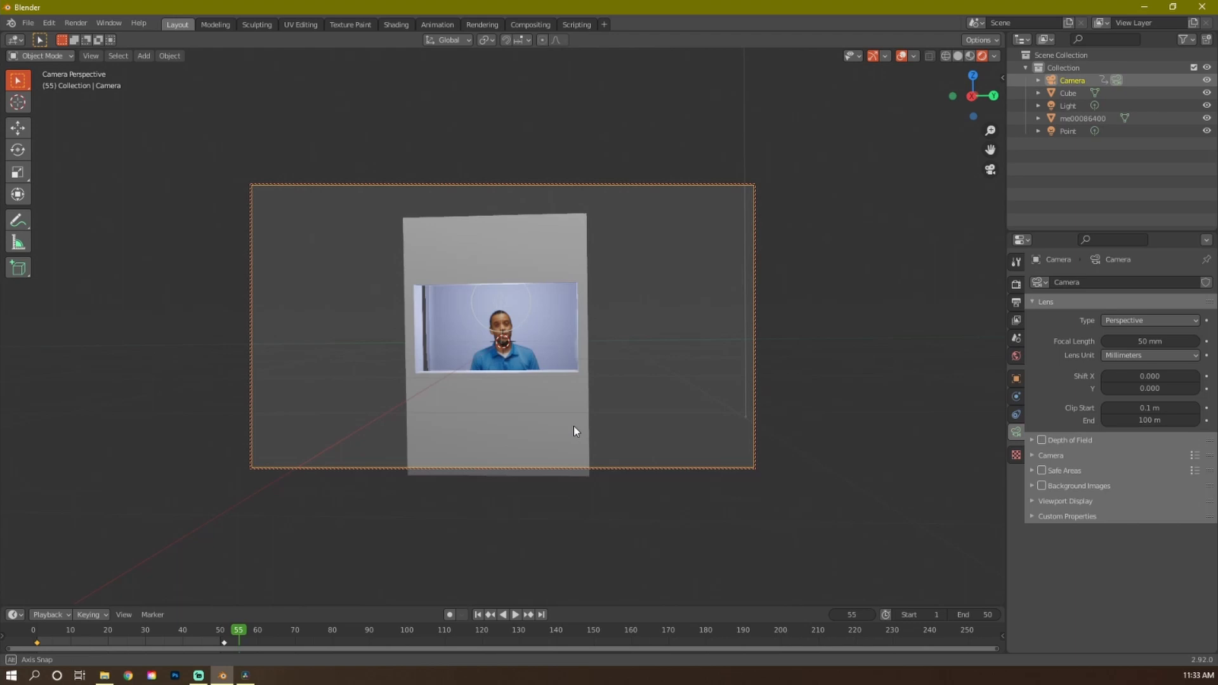
pyautogui.moveTo(574, 425)
pyautogui.mouseDown(button='middle')
pyautogui.moveTo(516, 427)
pyautogui.moveTo(597, 438)
pyautogui.moveTo(644, 414)
pyautogui.moveTo(569, 433)
pyautogui.moveTo(508, 398)
pyautogui.moveTo(593, 431)
pyautogui.mouseUp(button='middle')
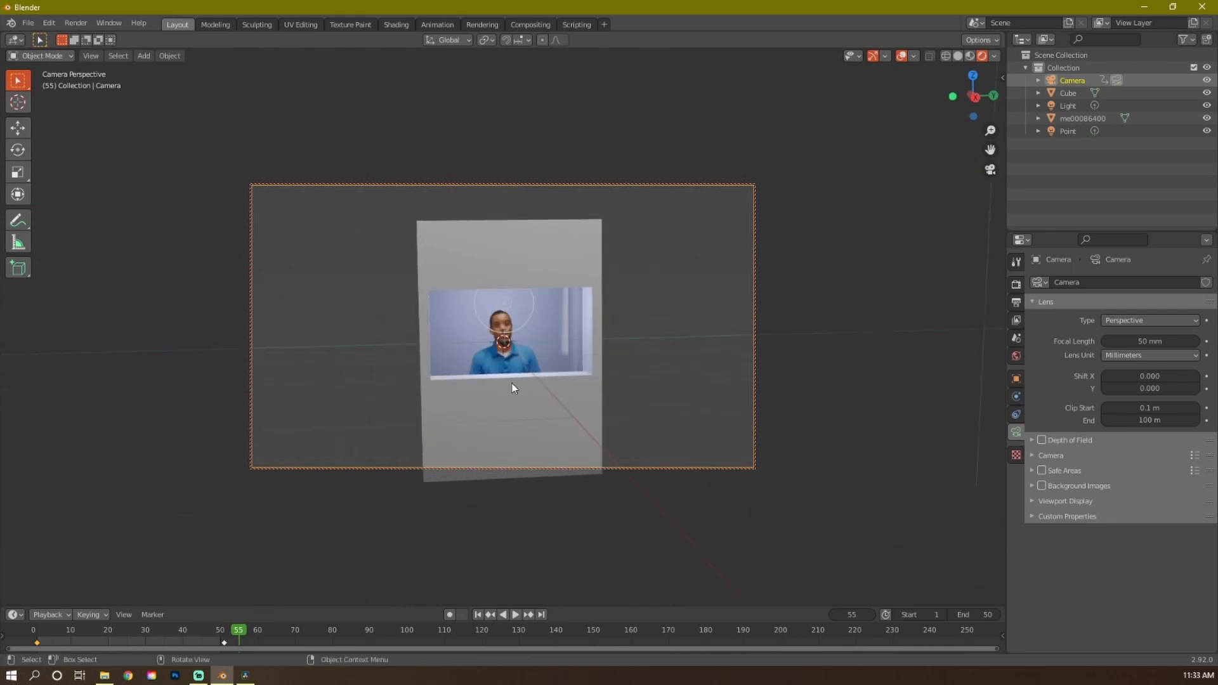
pyautogui.moveTo(501, 361)
pyautogui.mouseDown(button='middle')
pyautogui.moveTo(536, 391)
pyautogui.moveTo(476, 400)
pyautogui.moveTo(566, 382)
pyautogui.moveTo(637, 399)
pyautogui.moveTo(559, 419)
pyautogui.moveTo(504, 343)
pyautogui.moveTo(579, 339)
pyautogui.moveTo(598, 373)
pyautogui.moveTo(591, 391)
pyautogui.moveTo(565, 383)
pyautogui.moveTo(510, 504)
pyautogui.mouseUp(button='middle')
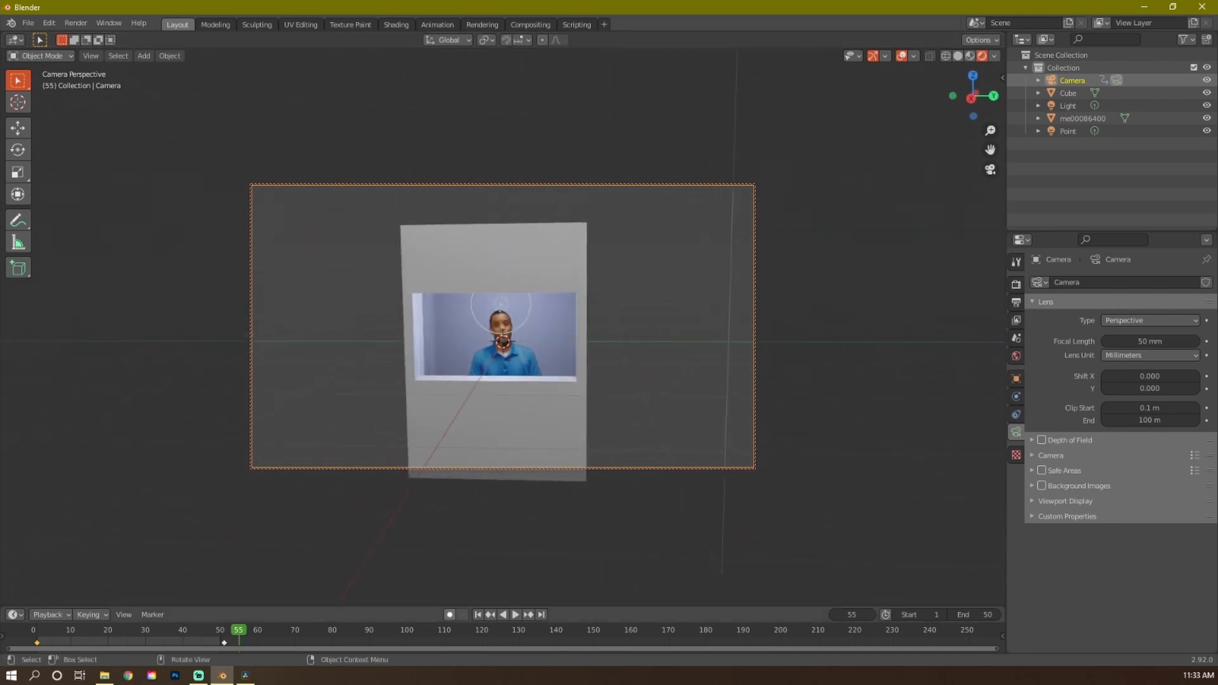